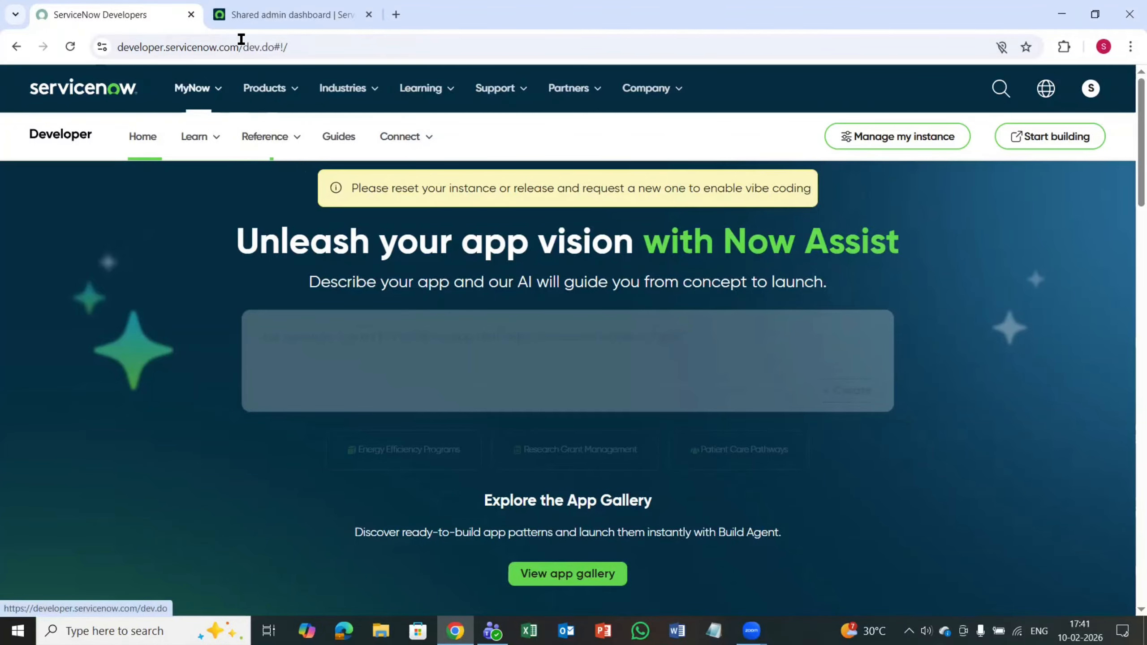
# Step: View the developer instance's management page and return to the developer portal home page
pyautogui.click(861, 138)
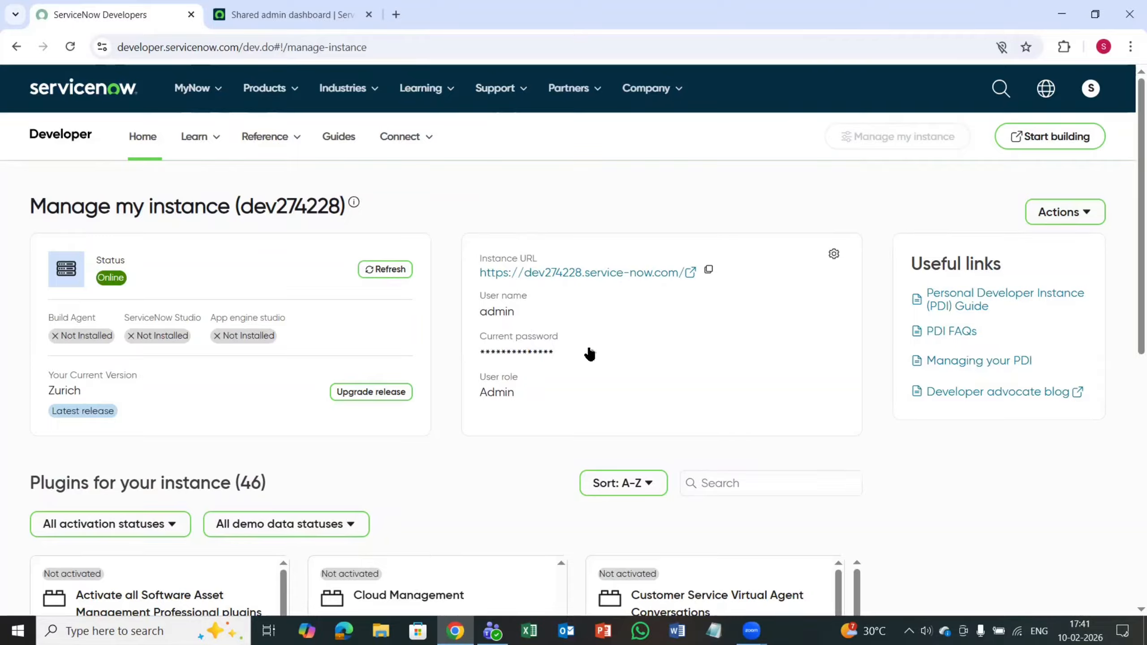
pyautogui.click(84, 138)
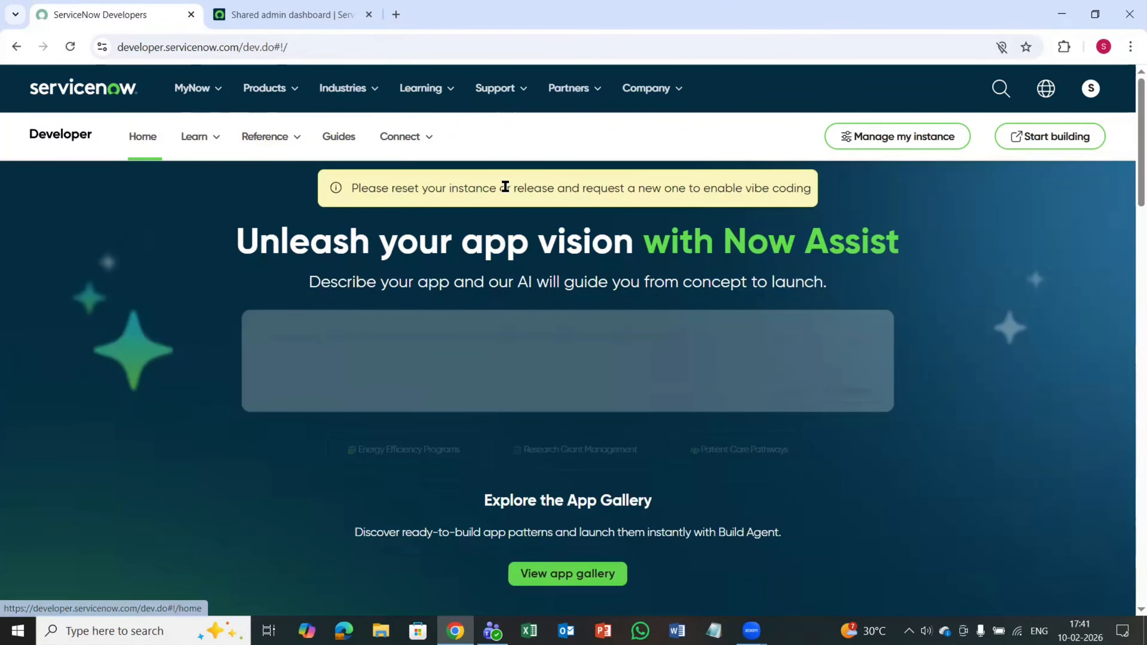
# Step: Go to the Shared admin dashboard and open the groups table list with the navigator filter sys_user_group.LIST
pyautogui.click(328, 9)
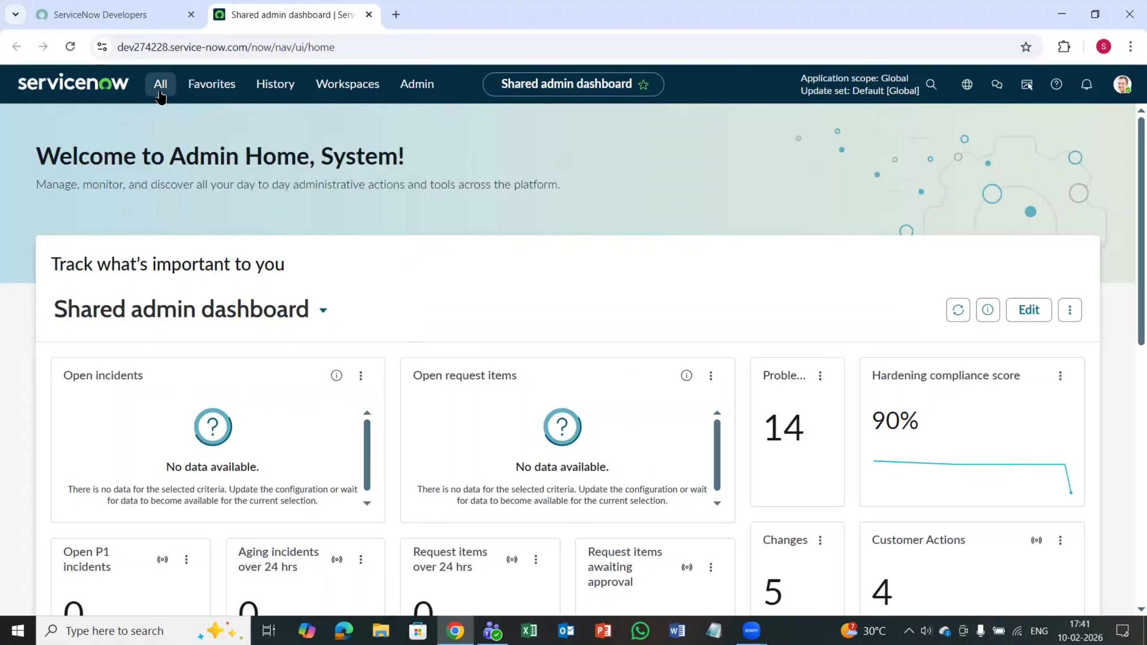
pyautogui.click(161, 94)
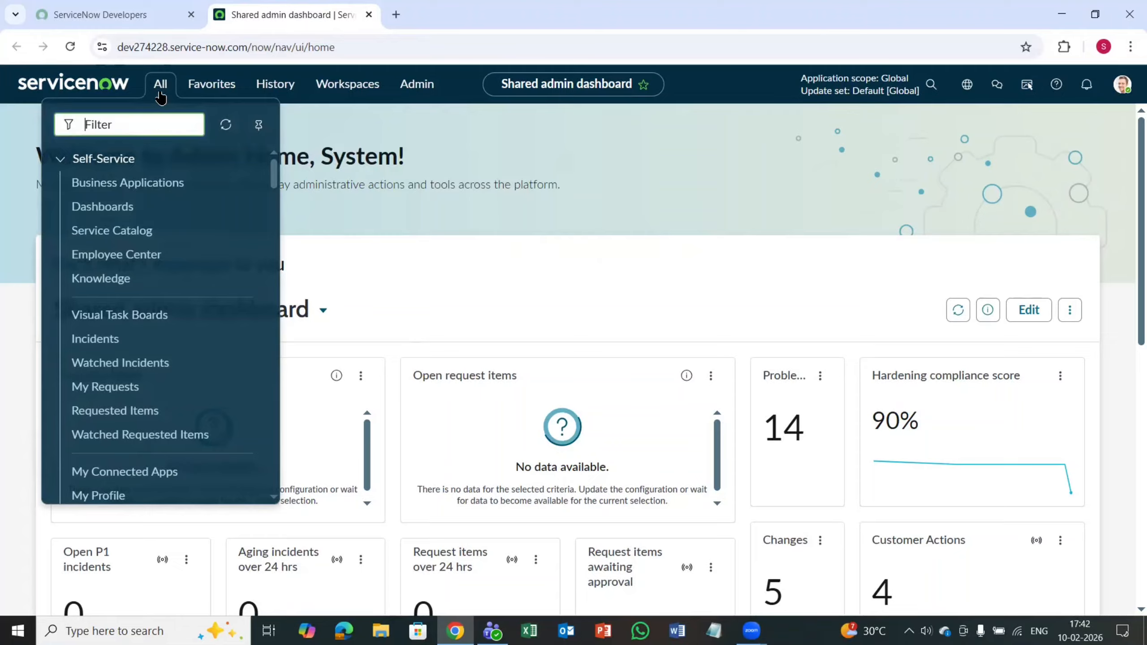
pyautogui.write('sys_user')
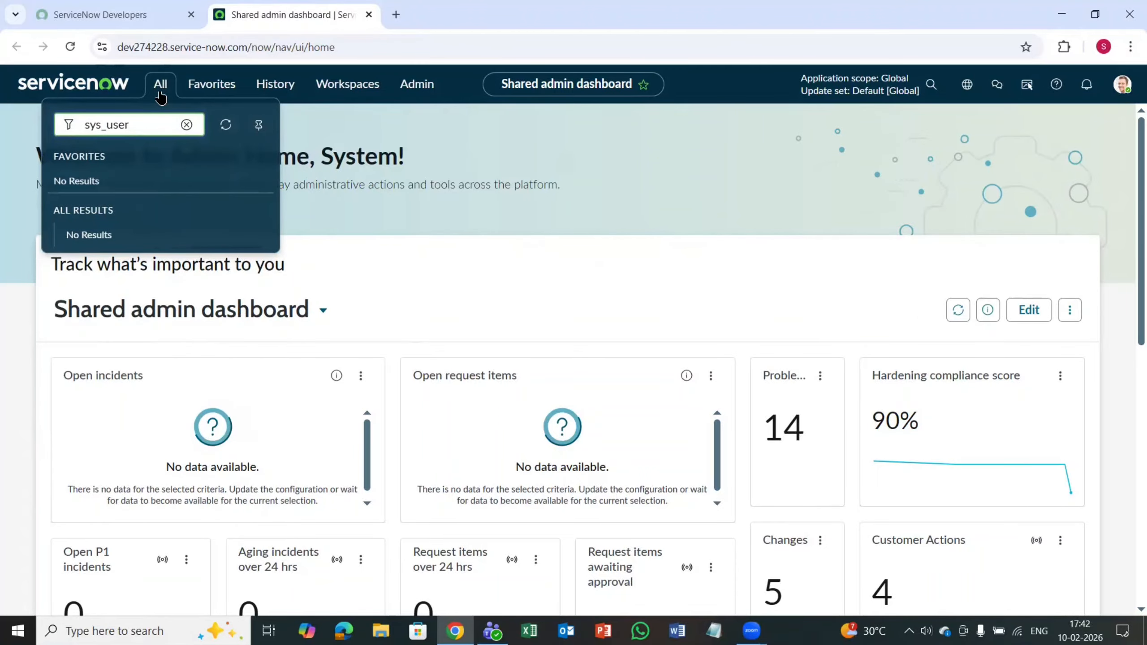
pyautogui.write('_group.LIST')
pyautogui.press('Return')
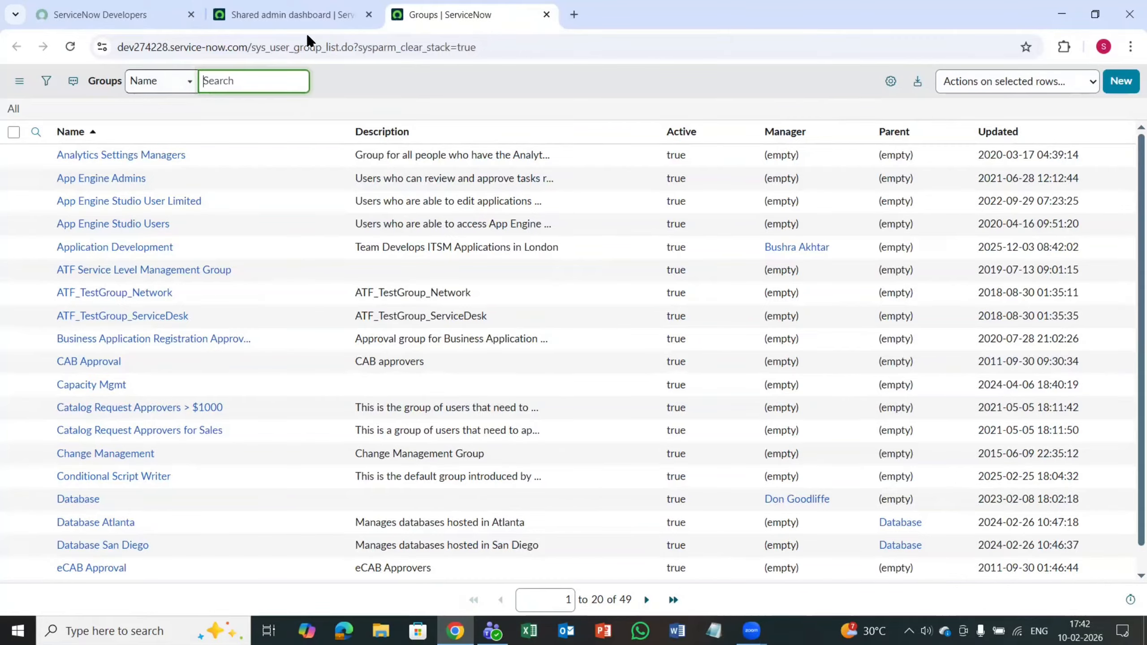
# Step: Return to the admin dashboard and open another groups list by entering sys_user_group.LIST in the navigator filter again
pyautogui.click(310, 13)
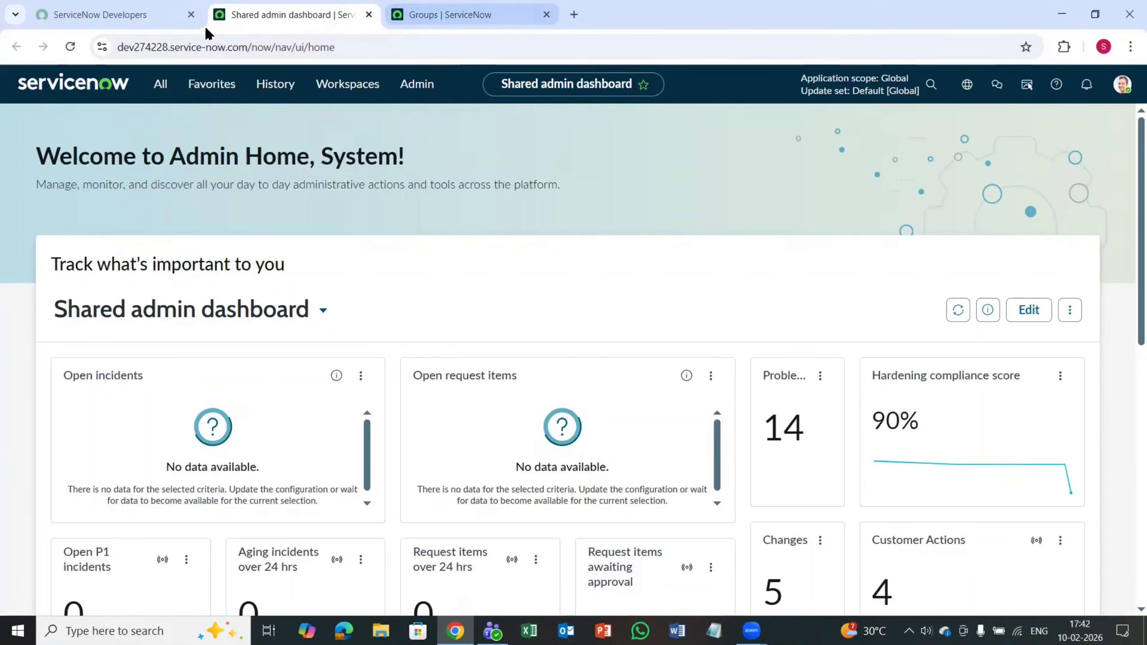
pyautogui.click(161, 86)
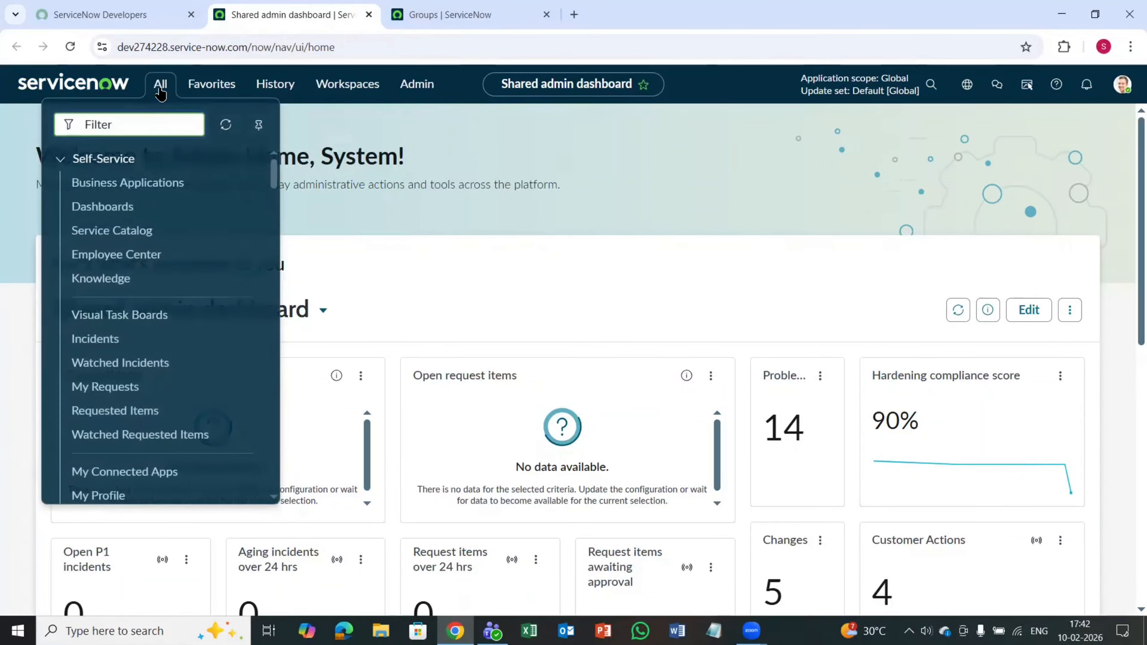
pyautogui.write('sys')
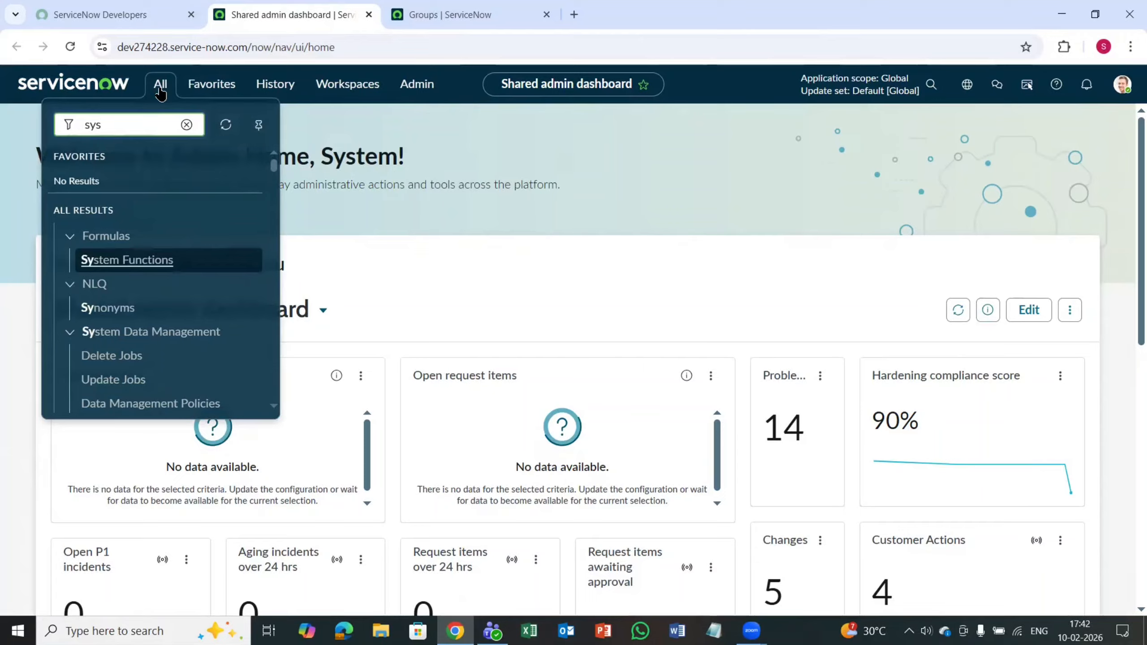
pyautogui.write('_user_')
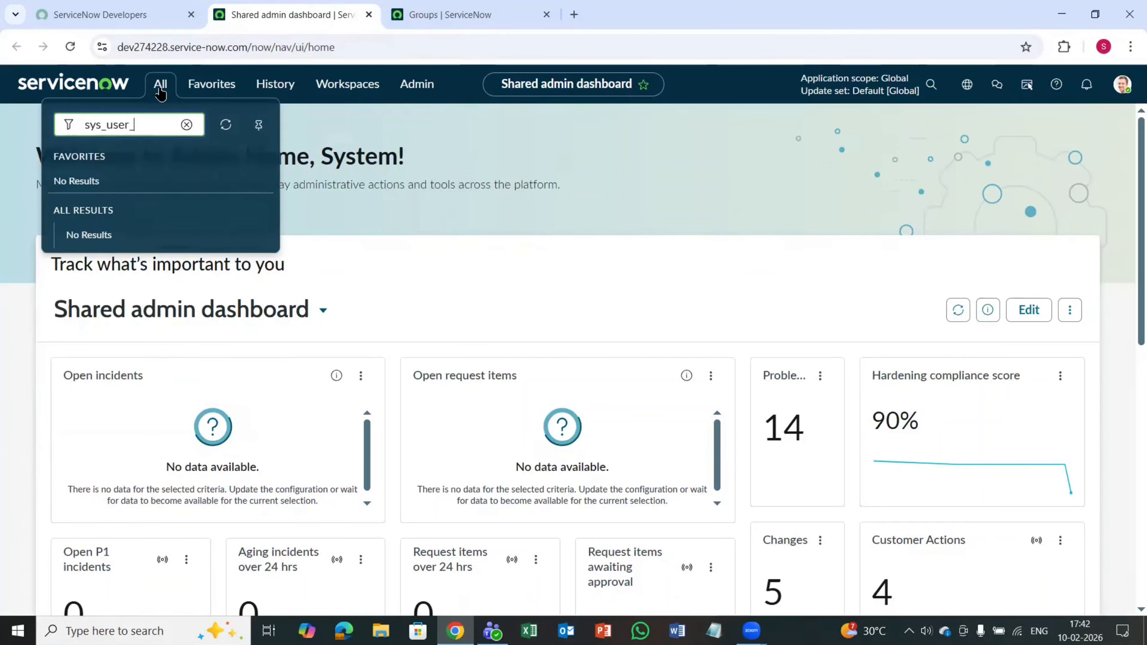
pyautogui.write('group.LIST')
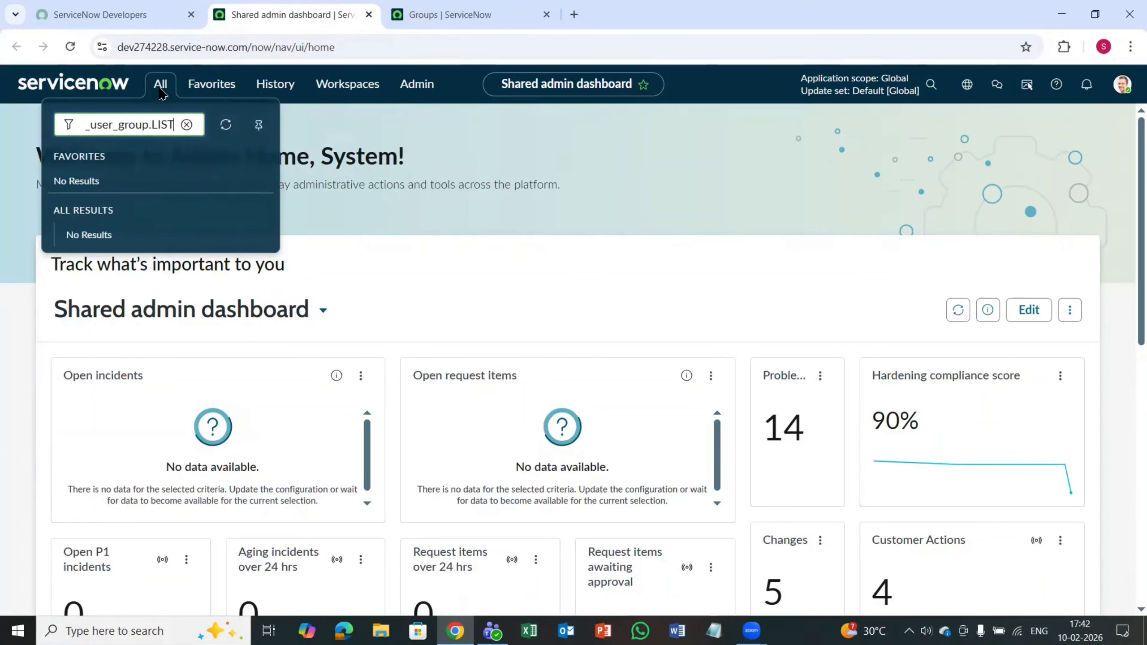
pyautogui.press('Return')
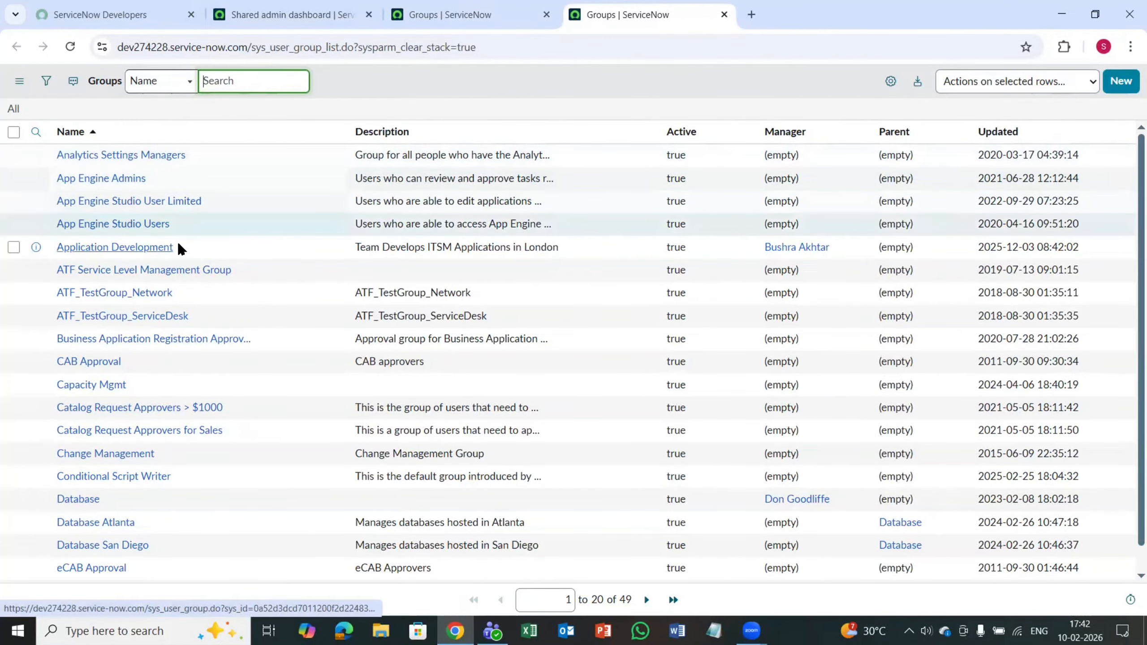
# Step: Start a new group record from the groups list and name it Demo Group
pyautogui.scroll(-1, 189, 251)
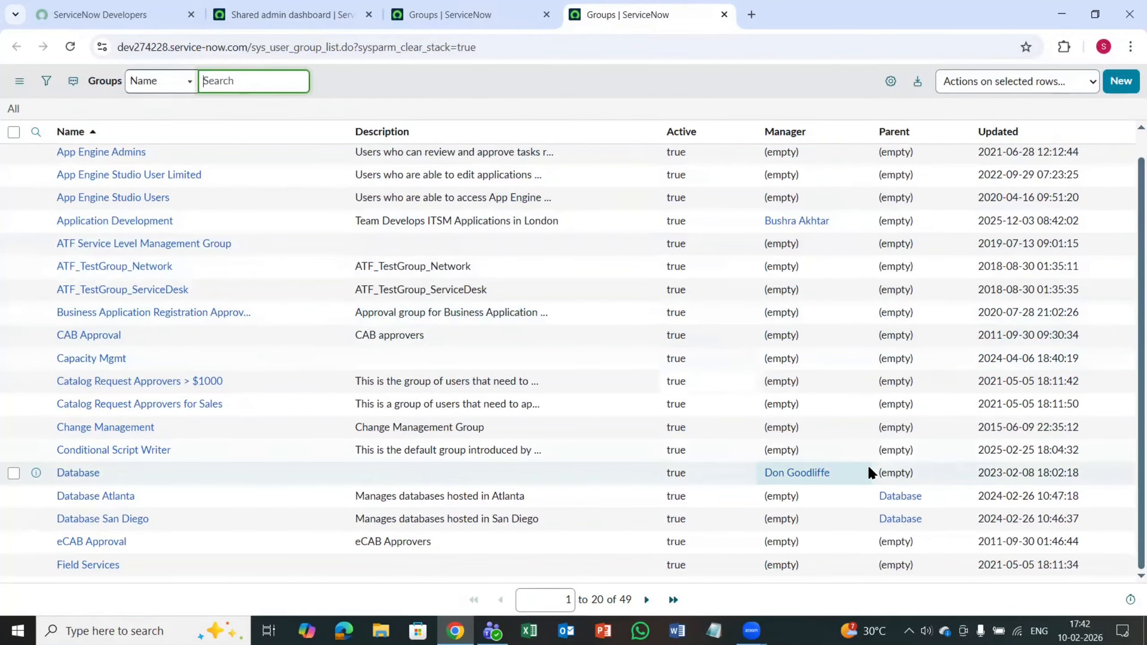
pyautogui.scroll(1, 313, 520)
pyautogui.scroll(-1, 664, 428)
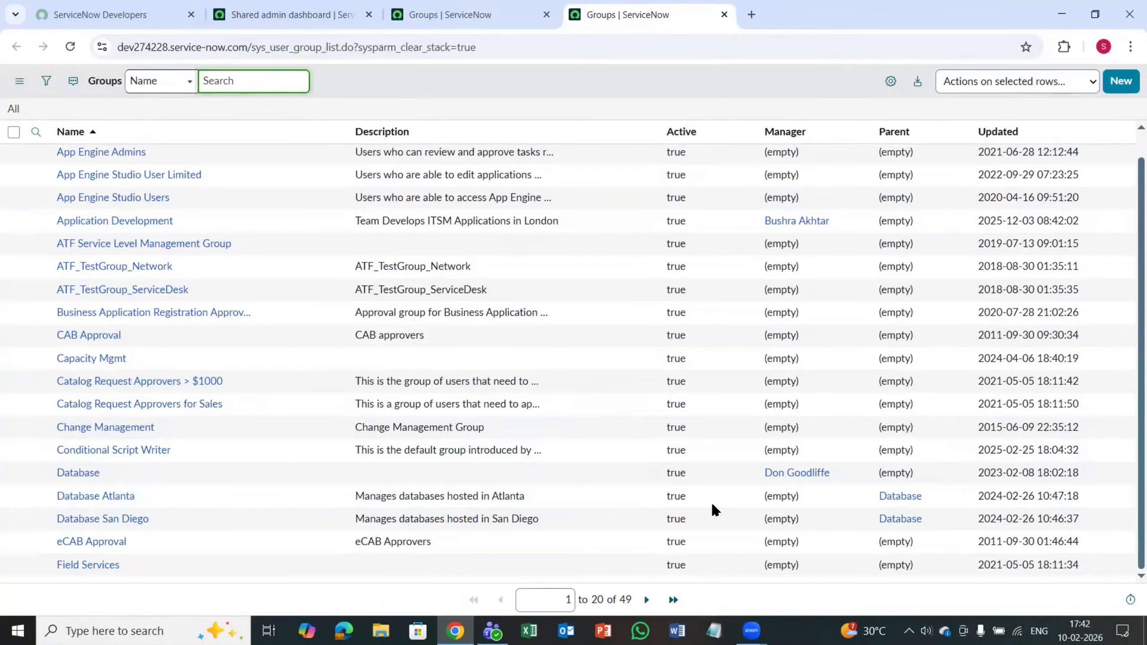
pyautogui.click(1122, 88)
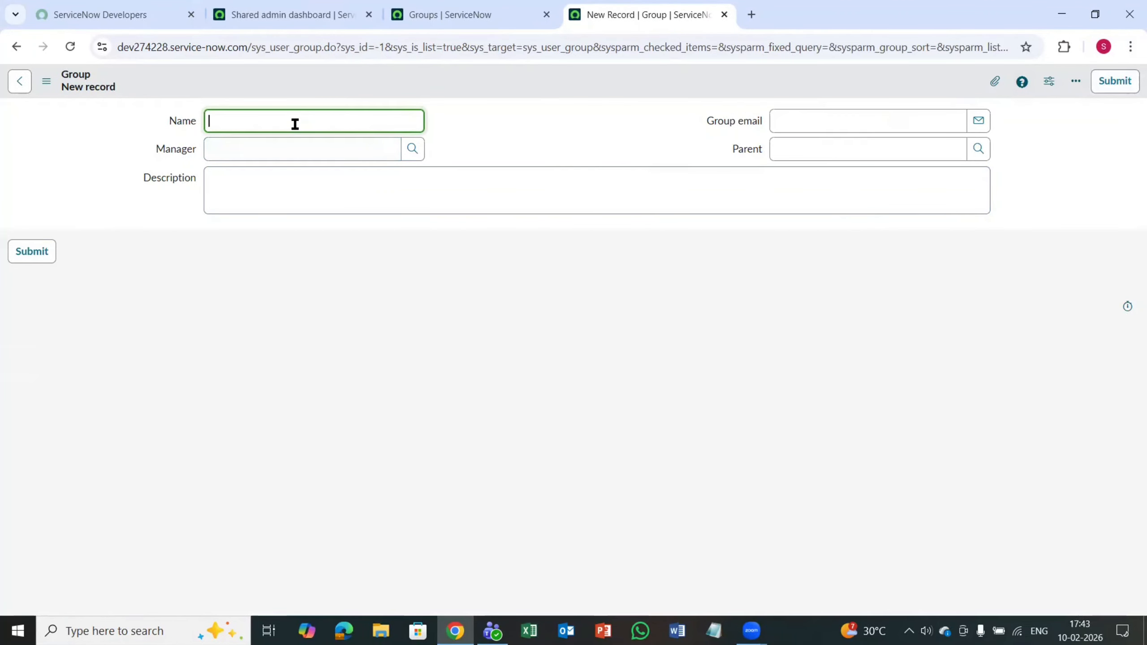
pyautogui.write('HR')
pyautogui.press('BackSpace')
pyautogui.press('BackSpace')
pyautogui.write('Demo Gro')
# Step: Set the new group's manager to the first user listed in the user lookup
pyautogui.click(320, 145)
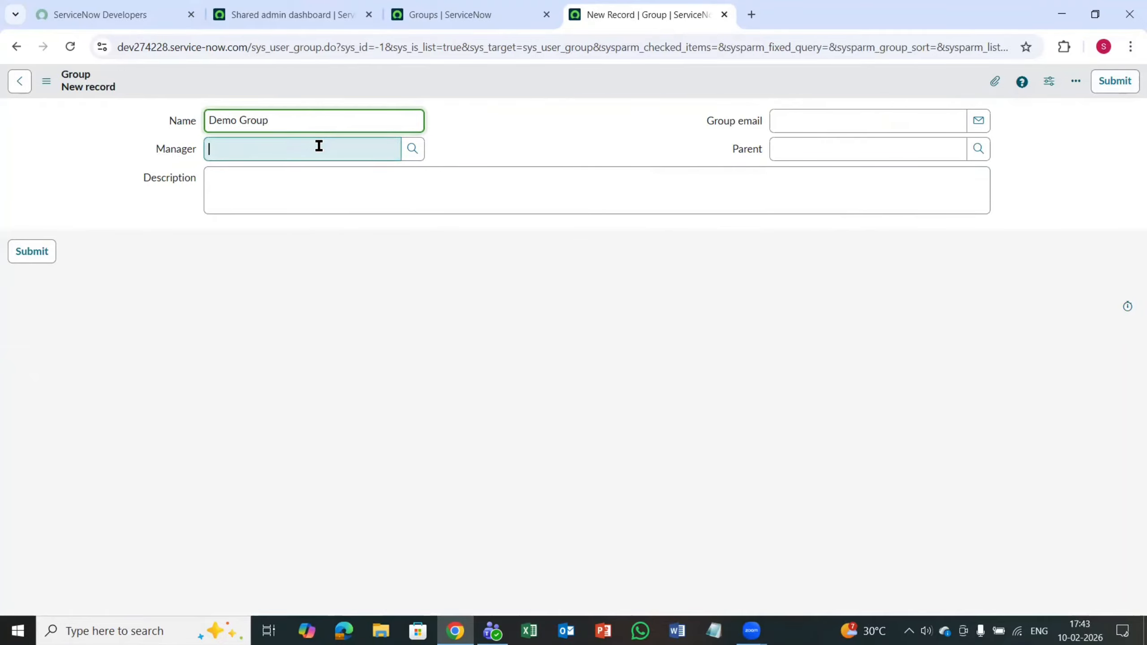
pyautogui.click(413, 151)
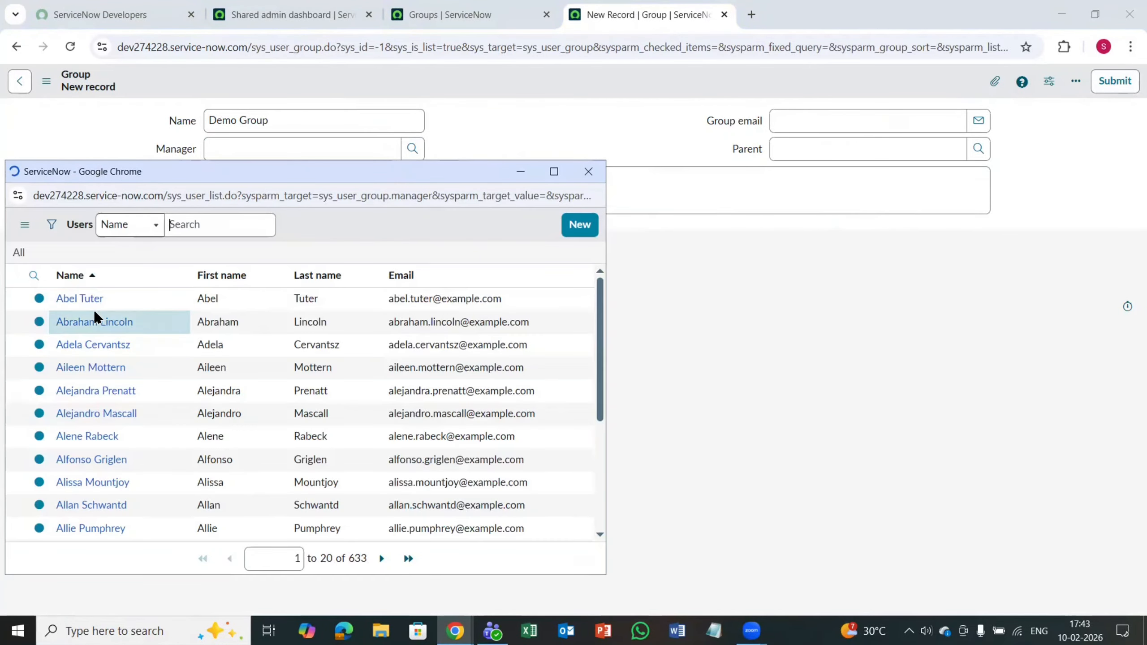
pyautogui.click(79, 299)
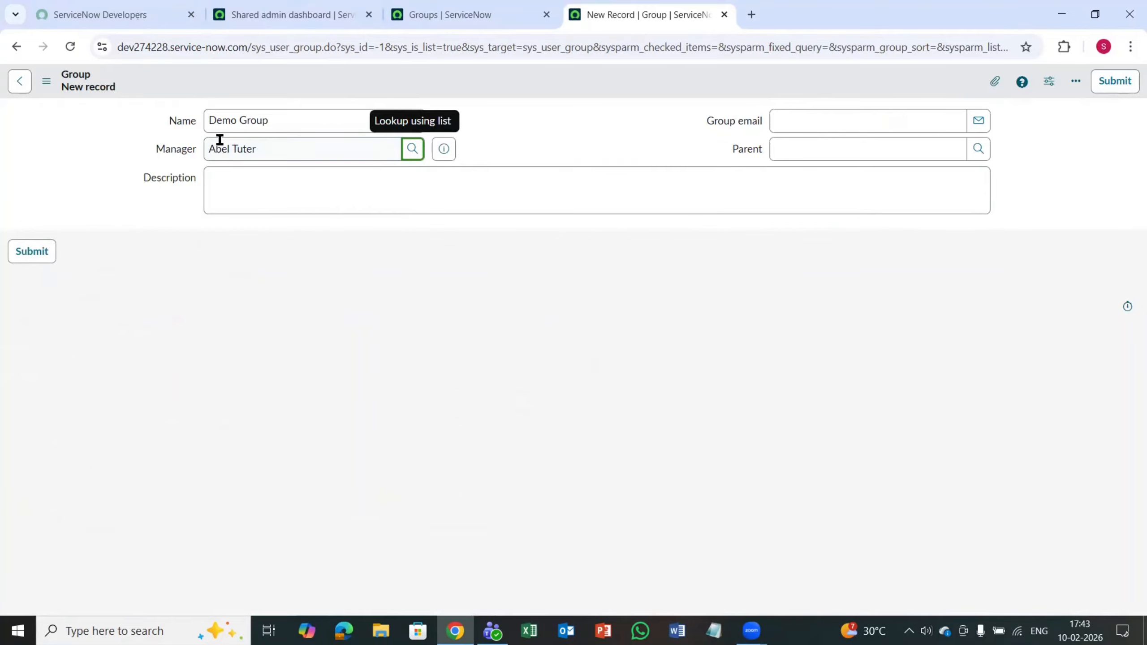
# Step: Submit the new group record, leaving its group email, parent and description empty
pyautogui.click(840, 119)
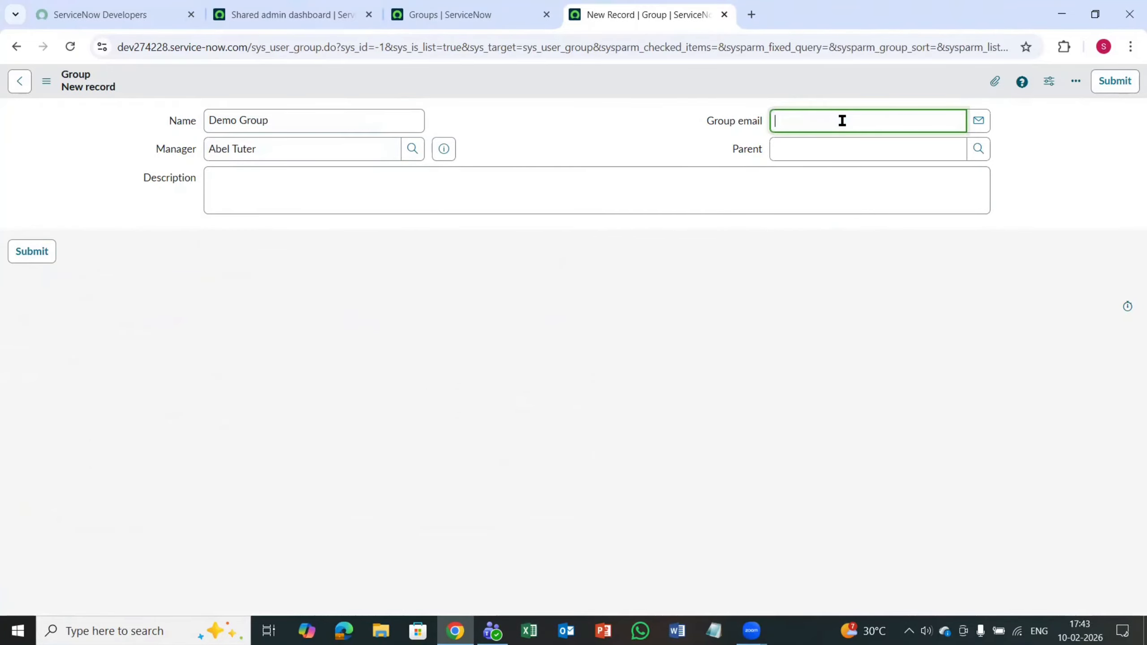
pyautogui.click(980, 148)
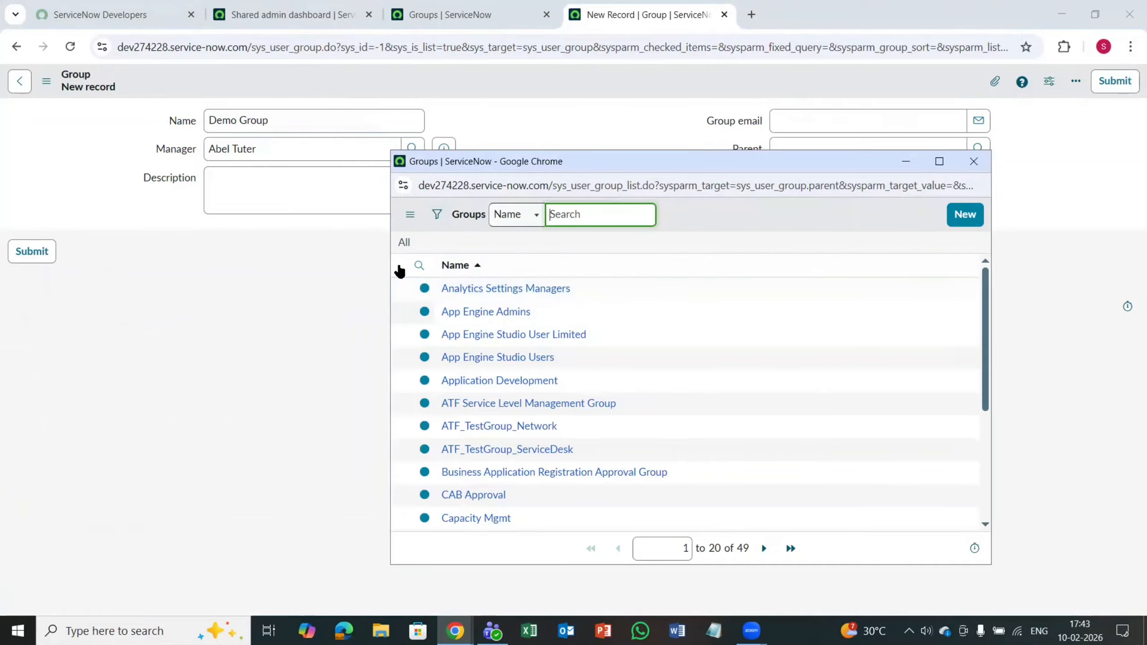
pyautogui.click(973, 161)
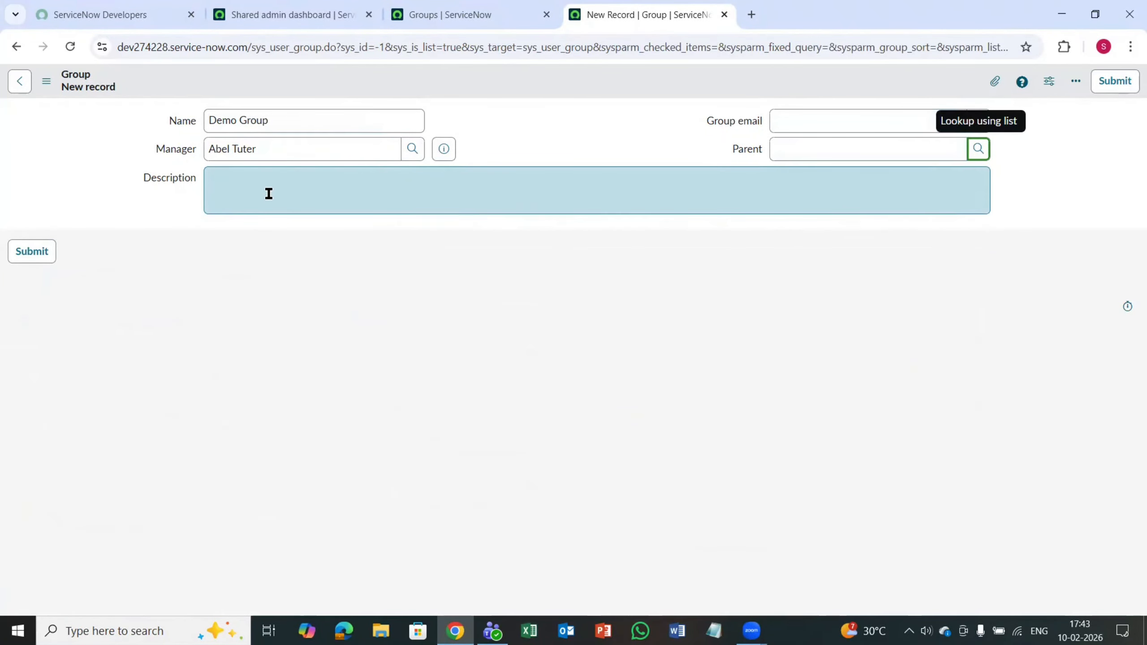
pyautogui.click(1116, 81)
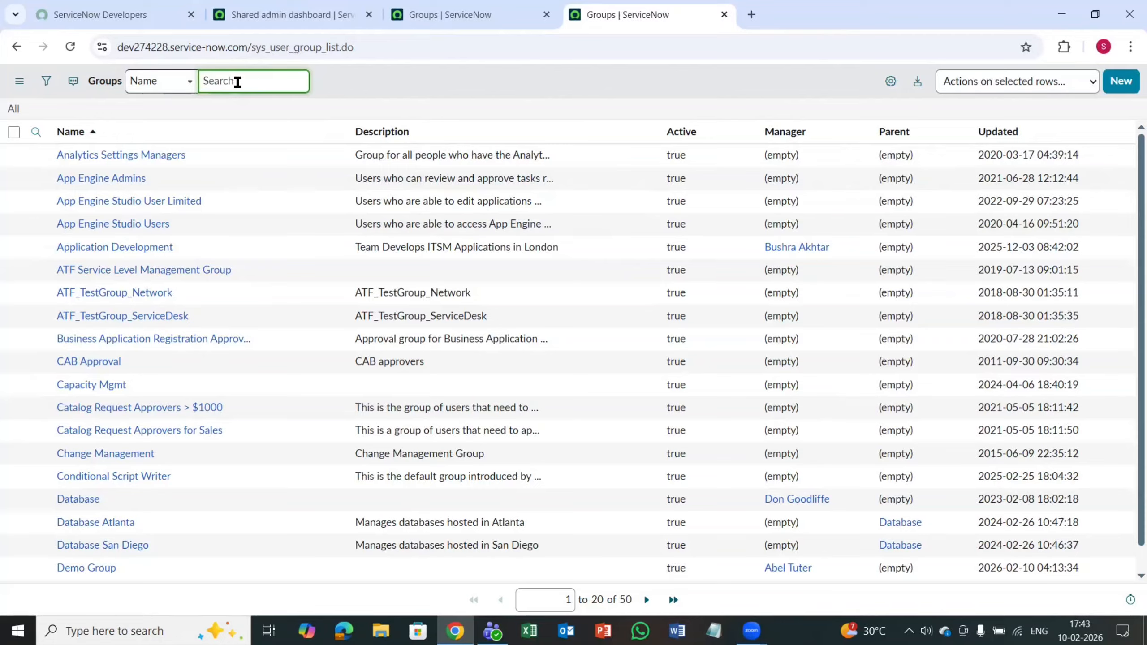
# Step: Filter the groups list by name with the column search *demo and open the Demo Group record
pyautogui.click(70, 46)
pyautogui.write('D')
pyautogui.press('BackSpace')
pyautogui.click(35, 131)
pyautogui.click(107, 159)
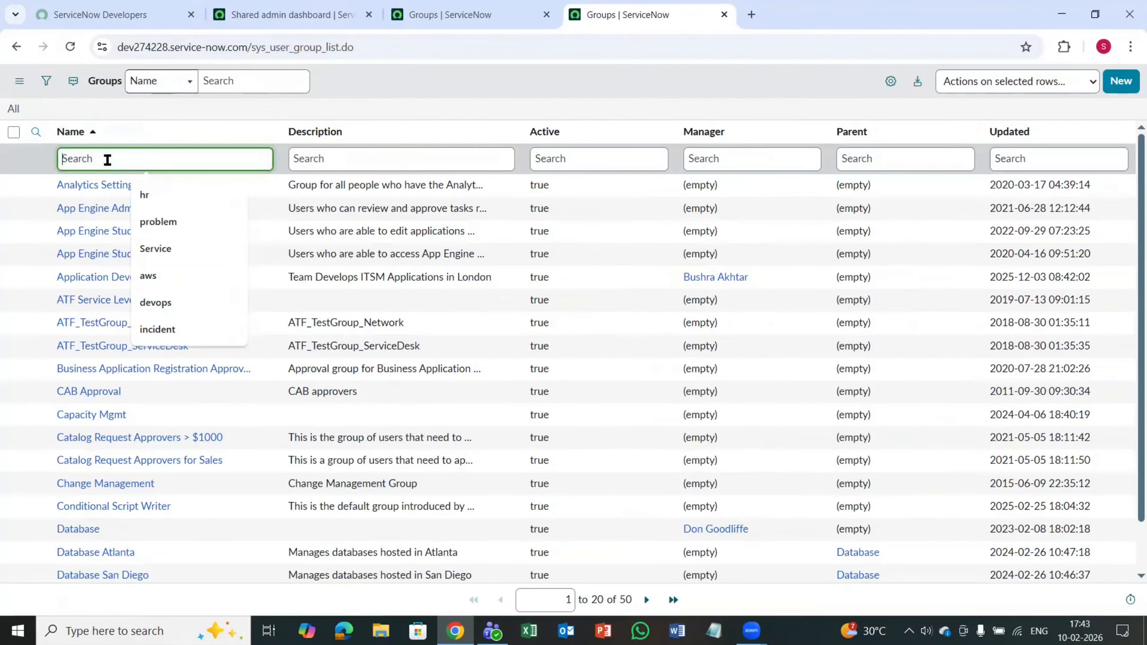
pyautogui.write('*')
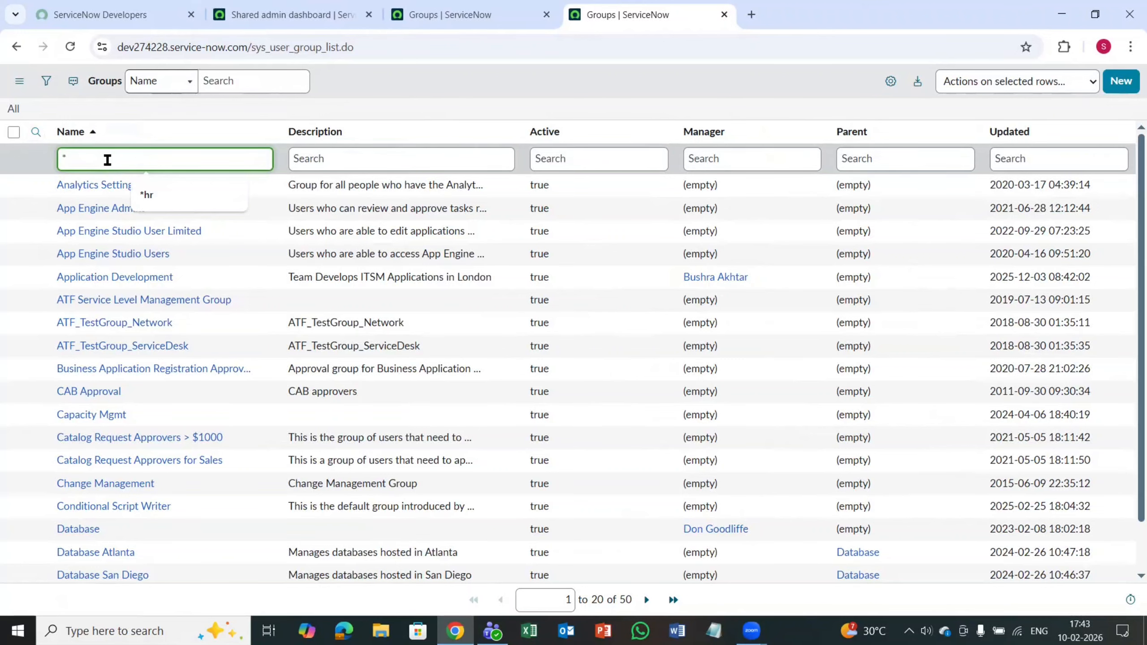
pyautogui.write('demo')
pyautogui.press('Return')
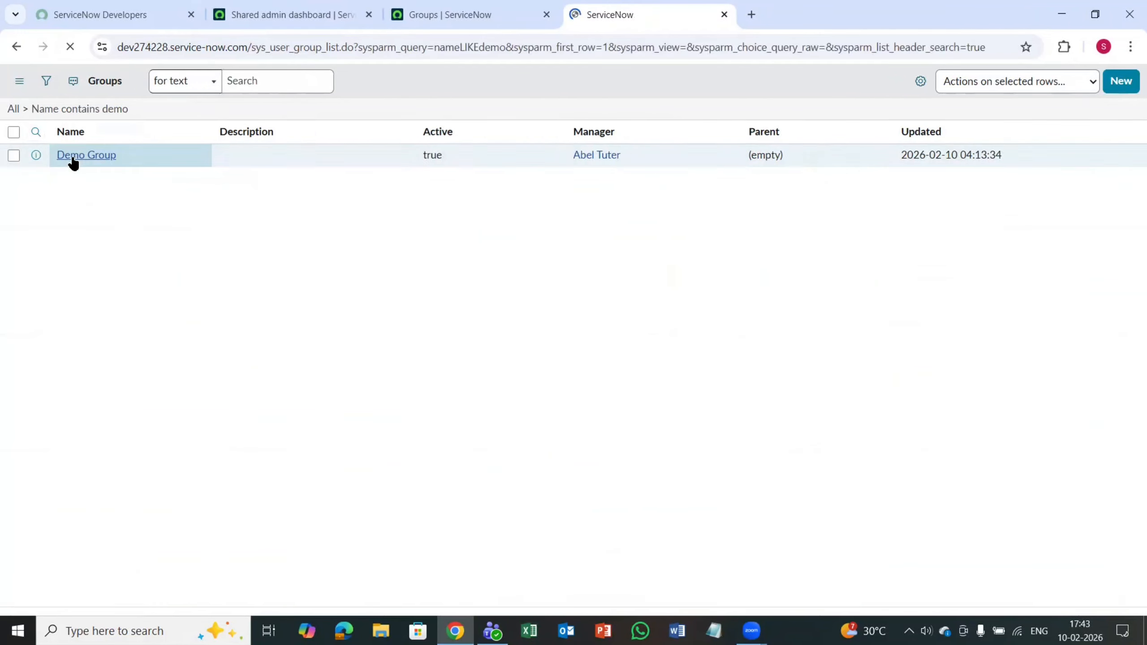
pyautogui.click(69, 183)
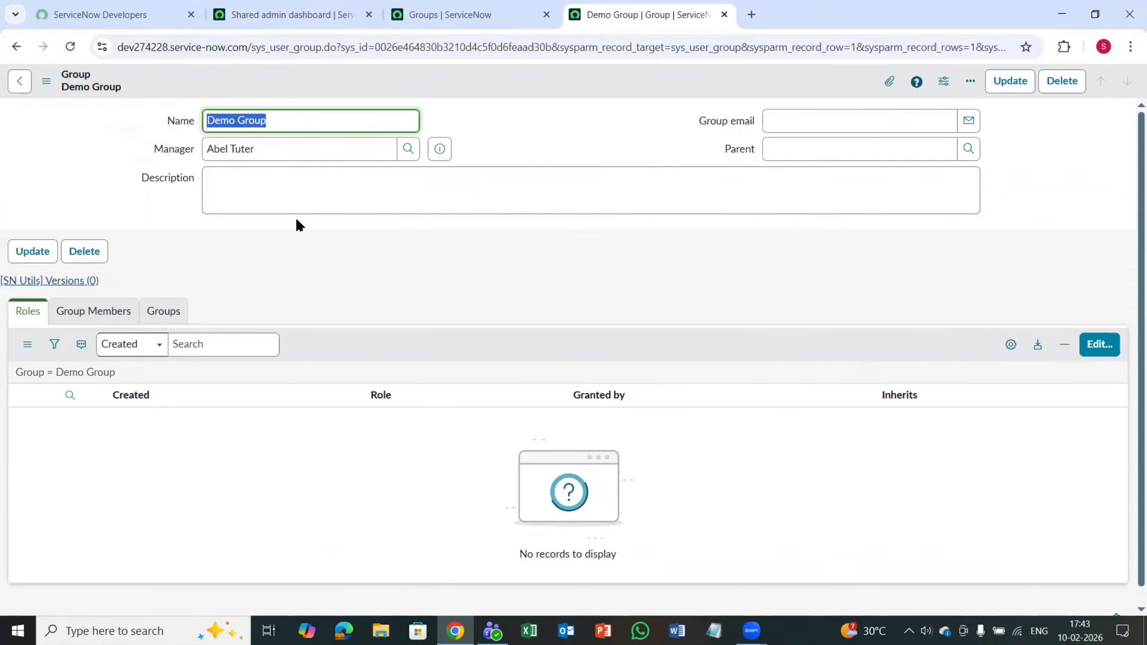
pyautogui.press('Tab')
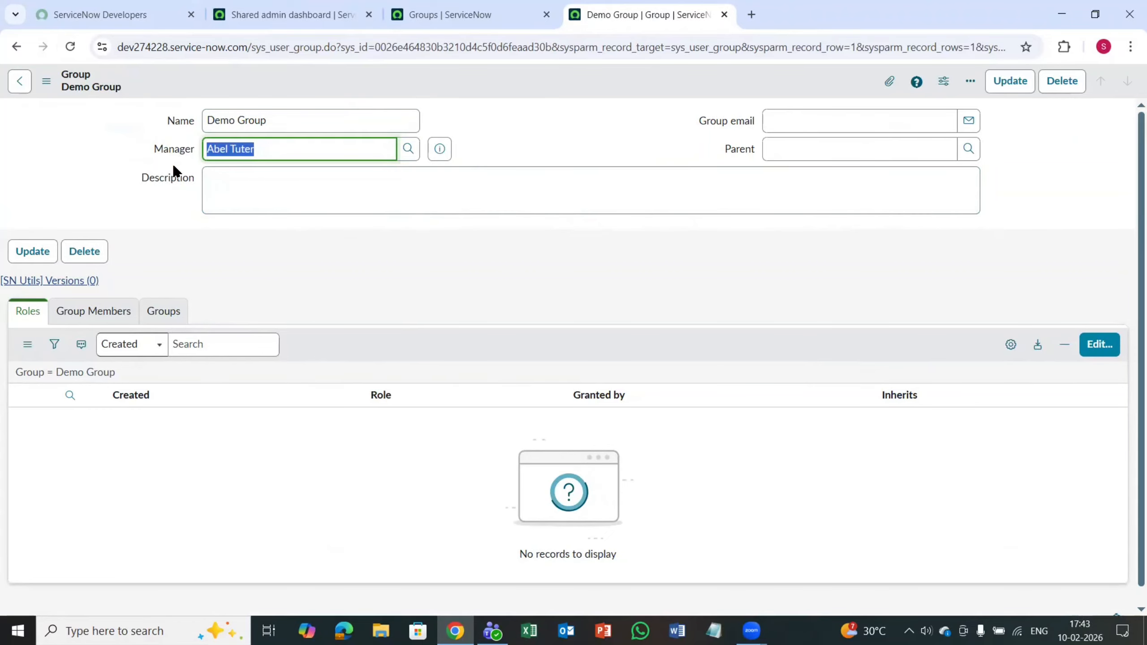
pyautogui.click(460, 263)
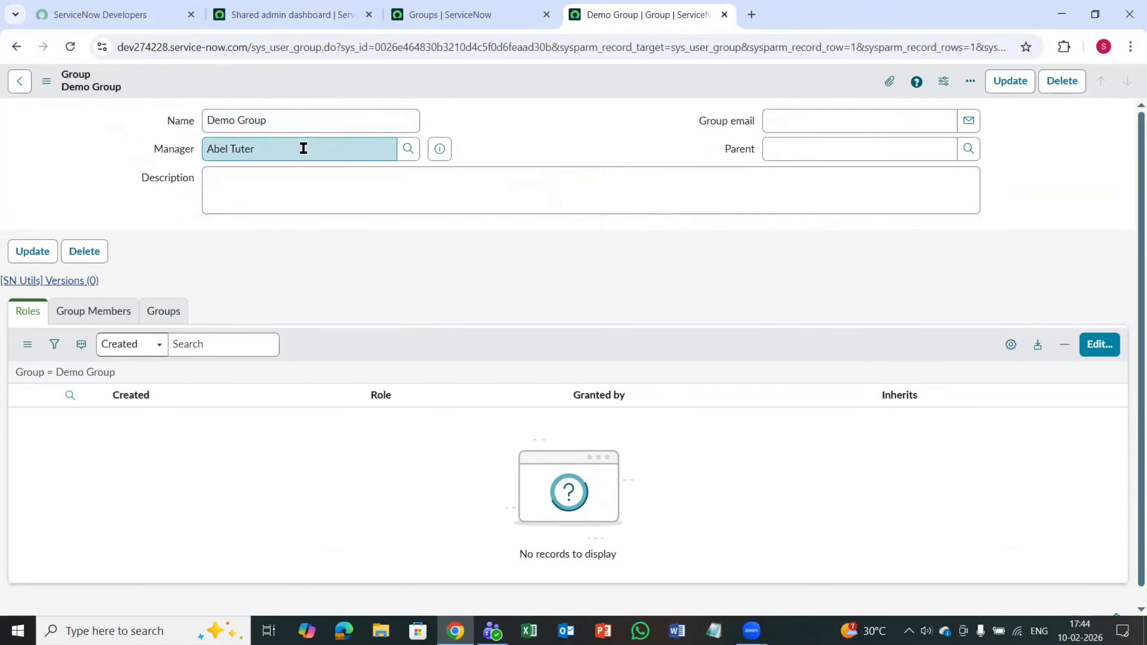
# Step: Return to the admin dashboard and open the roles table list with the navigator filter sys_user_role.LIST
pyautogui.click(286, 7)
pyautogui.click(161, 85)
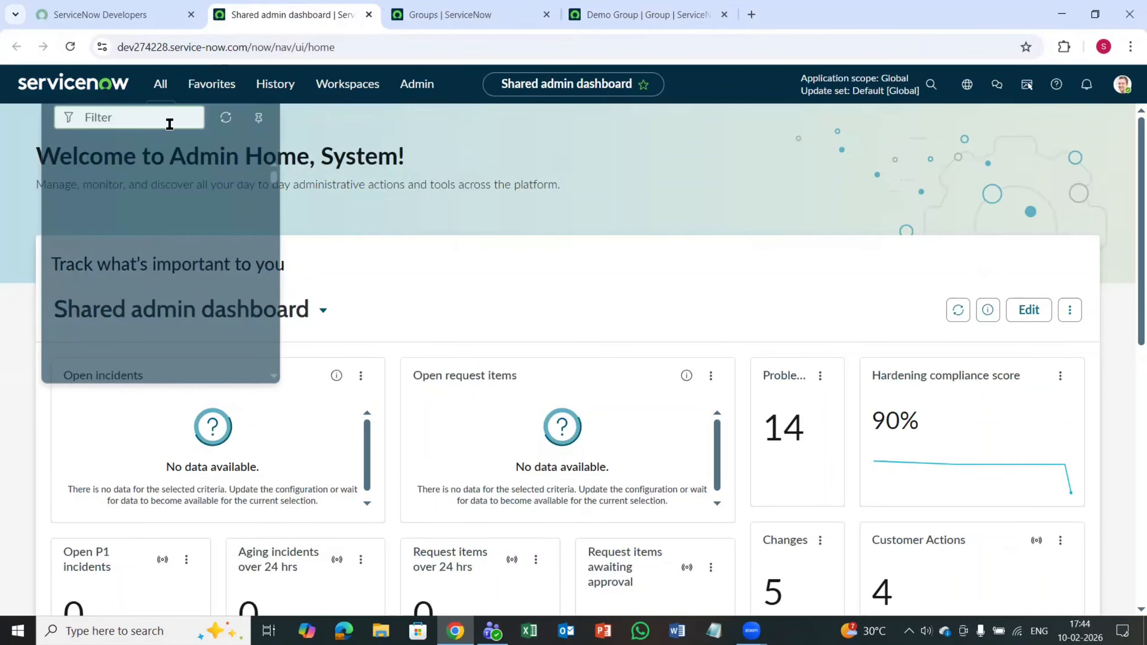
pyautogui.write('sys')
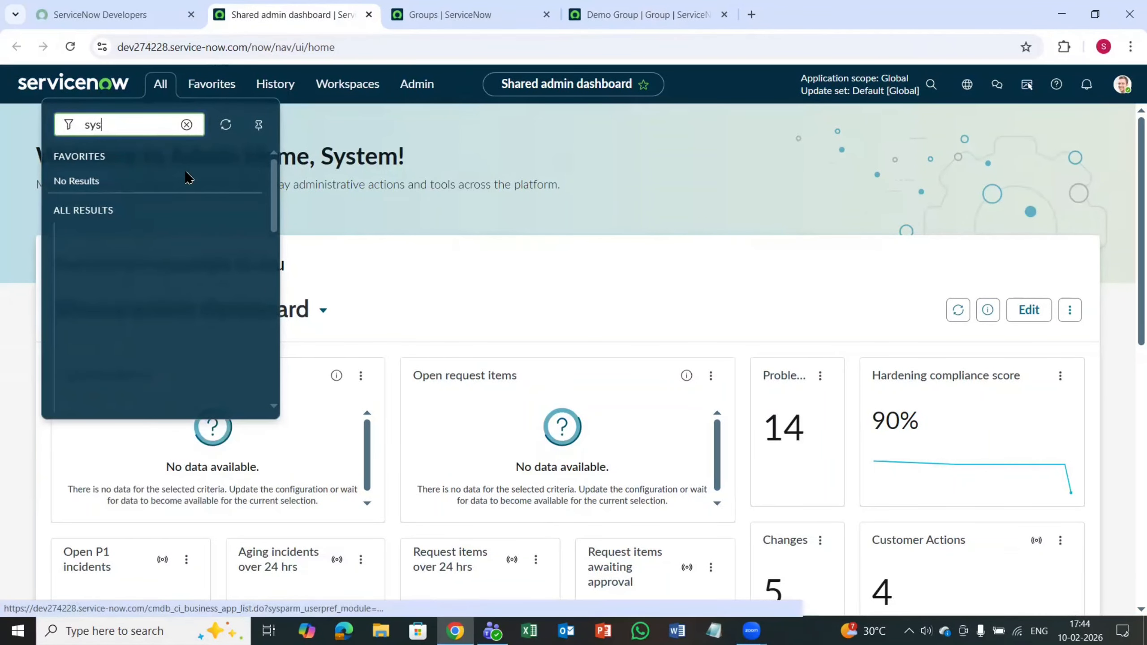
pyautogui.write('_')
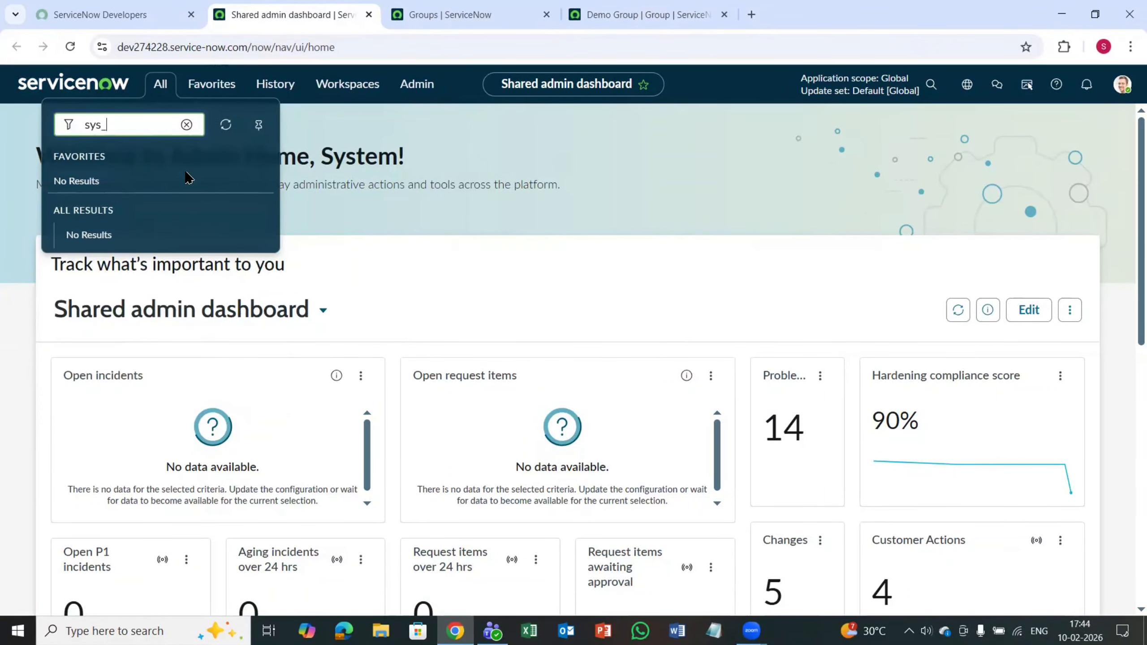
pyautogui.write('us')
pyautogui.write('er_g')
pyautogui.write('ol')
pyautogui.write('e.LIST')
pyautogui.press('Return')
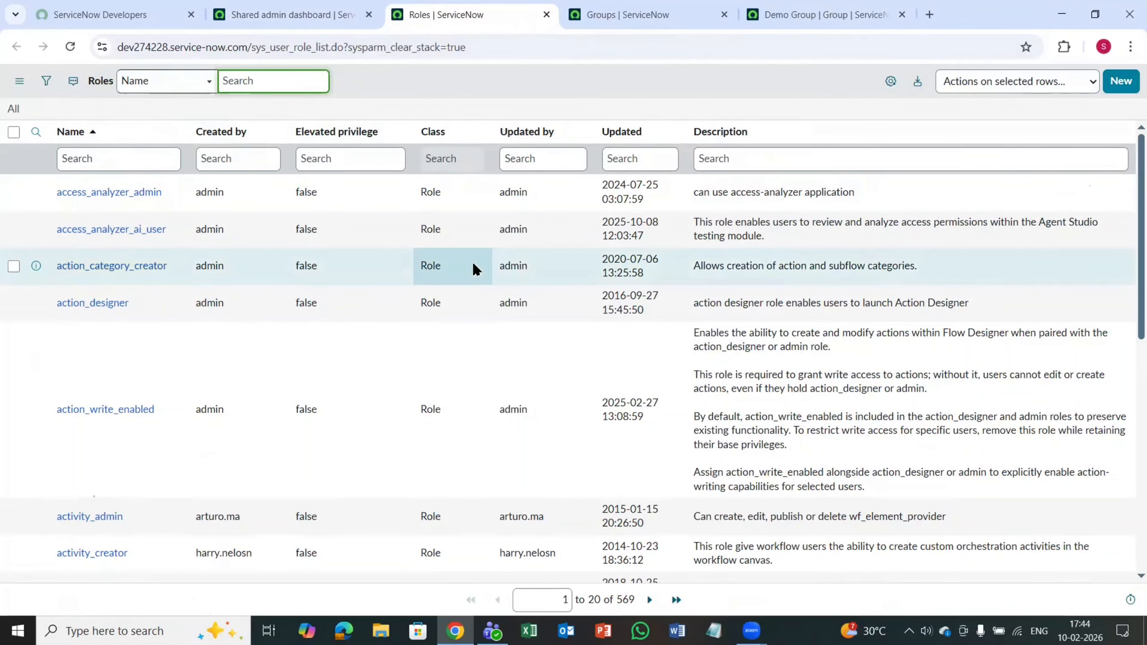
# Step: Look through the roles list and the blank new-role form, returning to the list without creating a role
pyautogui.scroll(-5, 475, 297)
pyautogui.scroll(5, 451, 303)
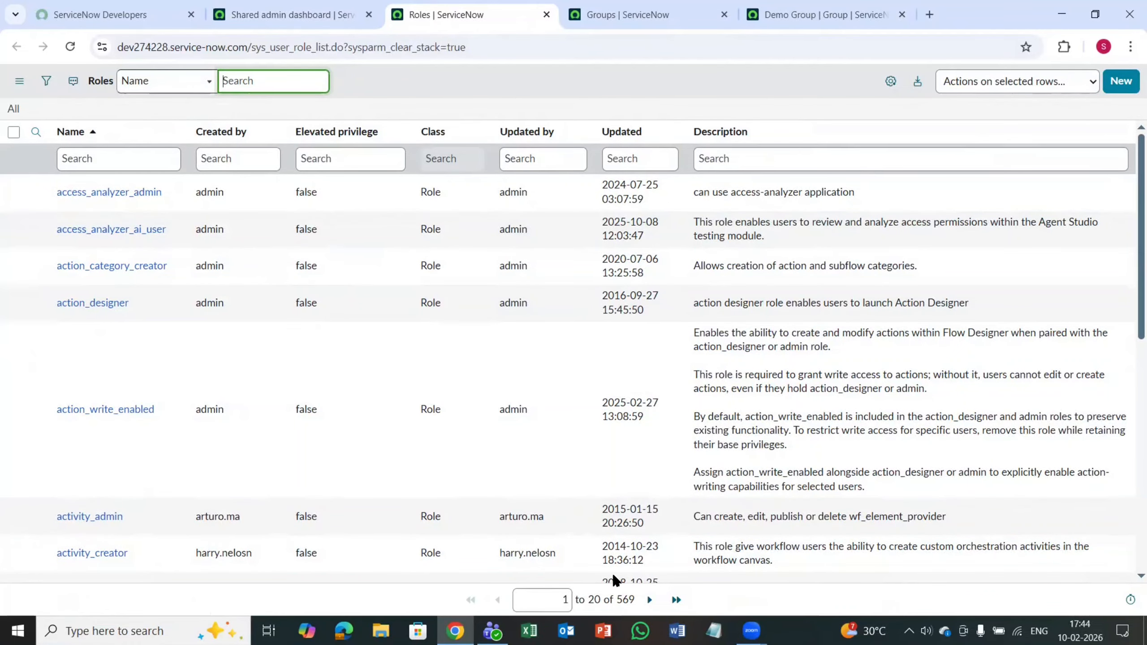
pyautogui.click(1118, 82)
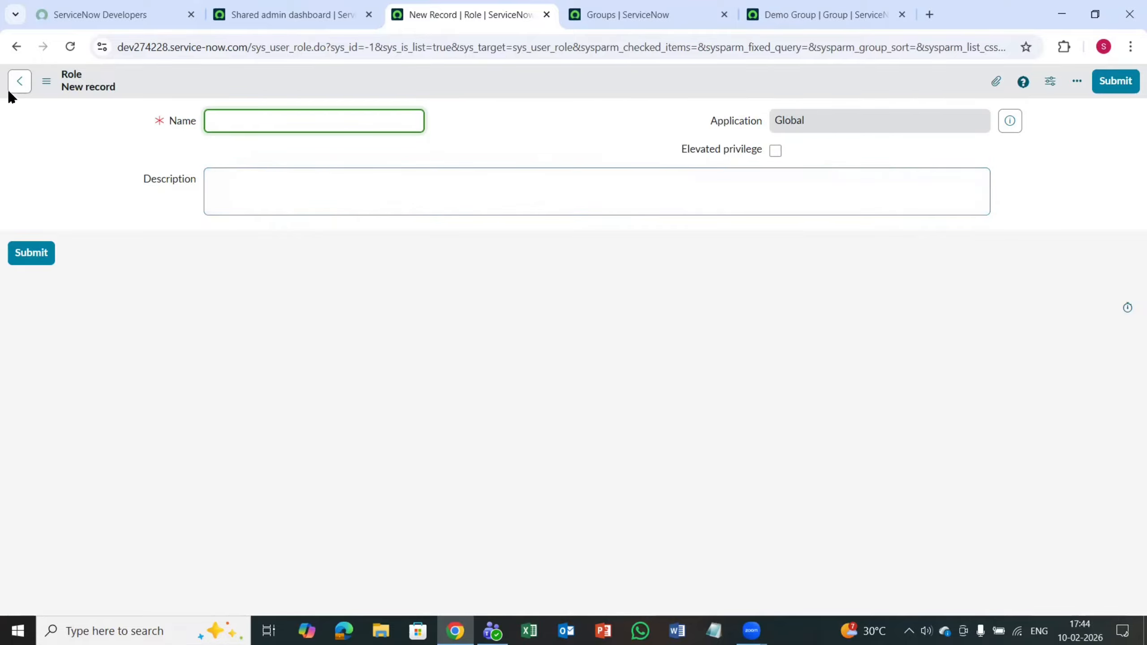
pyautogui.click(17, 83)
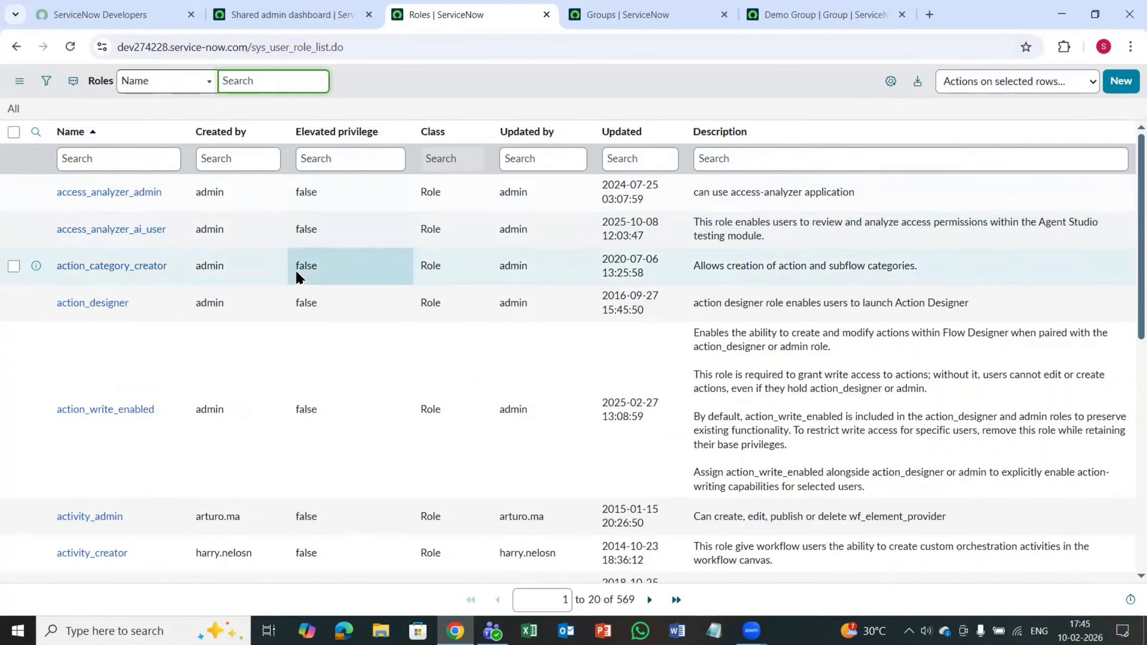
# Step: Return to the open Demo Group record and open the editor for its group members
pyautogui.click(583, 15)
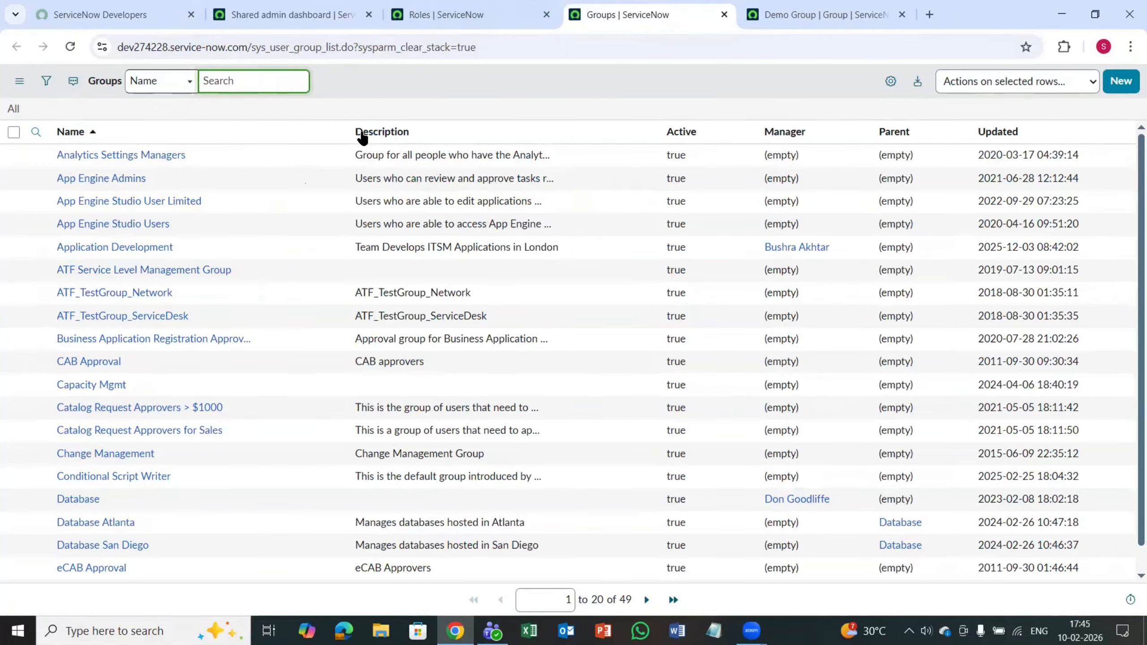
pyautogui.click(447, 11)
pyautogui.click(600, 7)
pyautogui.click(814, 19)
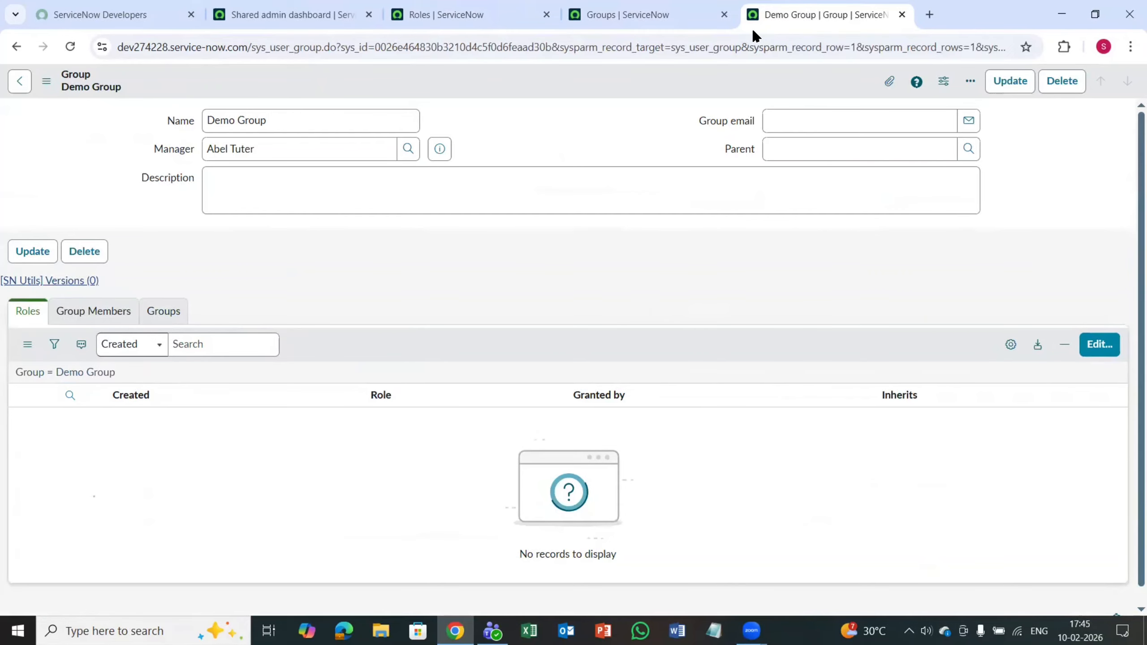
pyautogui.click(610, 11)
pyautogui.click(768, 13)
pyautogui.click(113, 319)
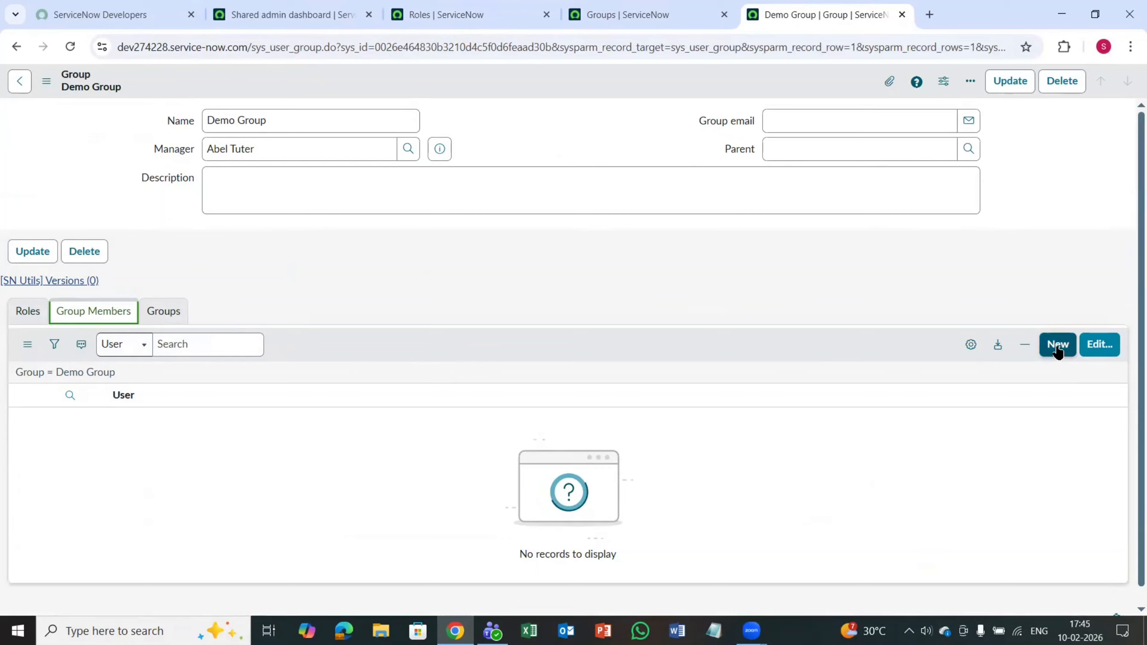
pyautogui.click(1100, 345)
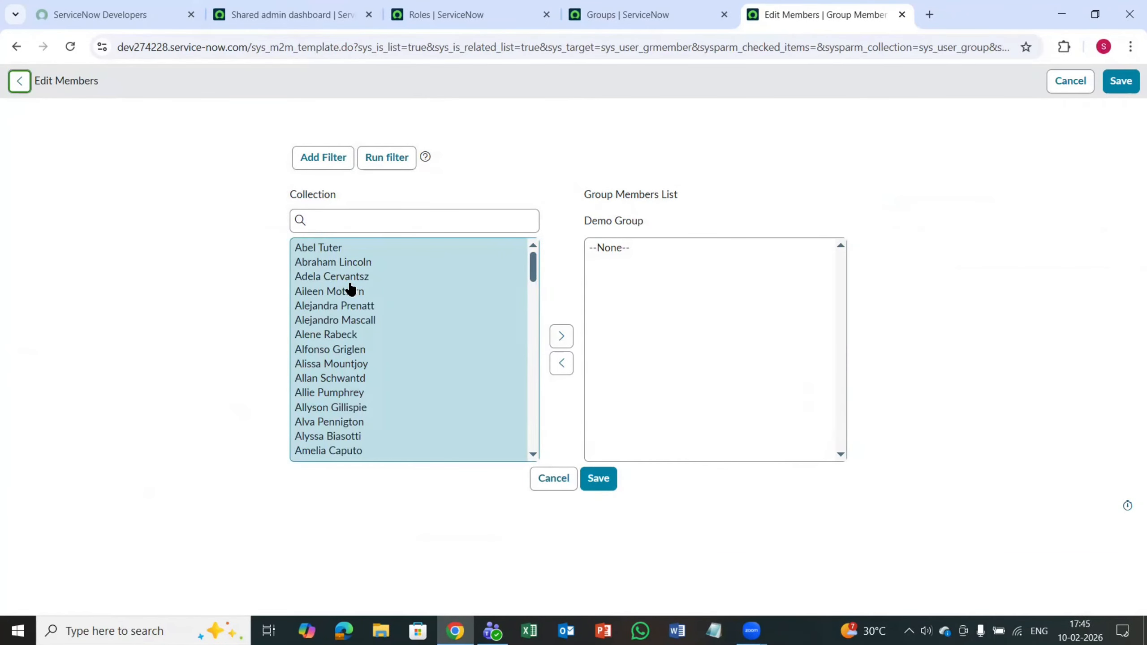
# Step: Search the user collection by the first member's name and add the second matching user to the Demo Group members list
pyautogui.scroll(-5, 377, 411)
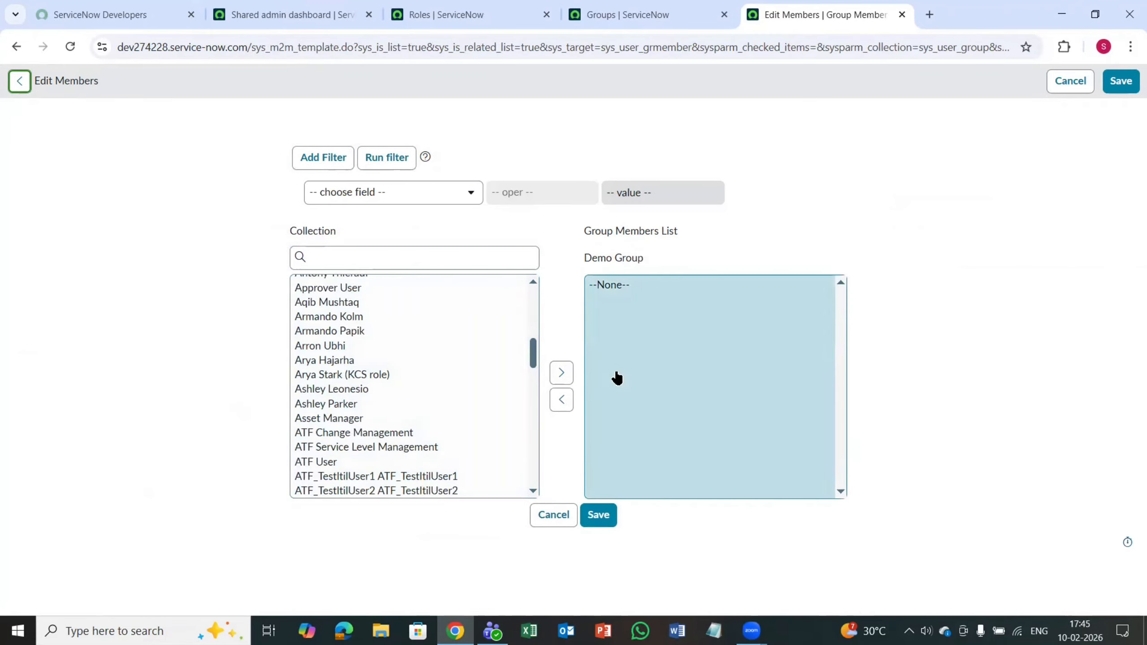
pyautogui.scroll(-15, 400, 396)
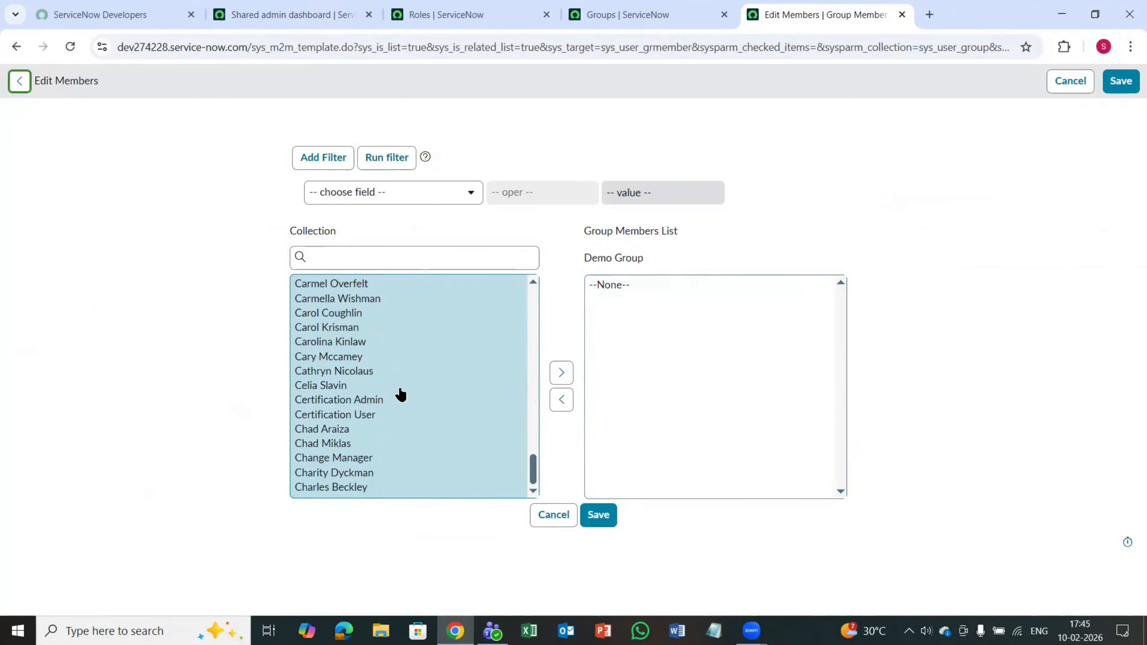
pyautogui.scroll(20, 401, 397)
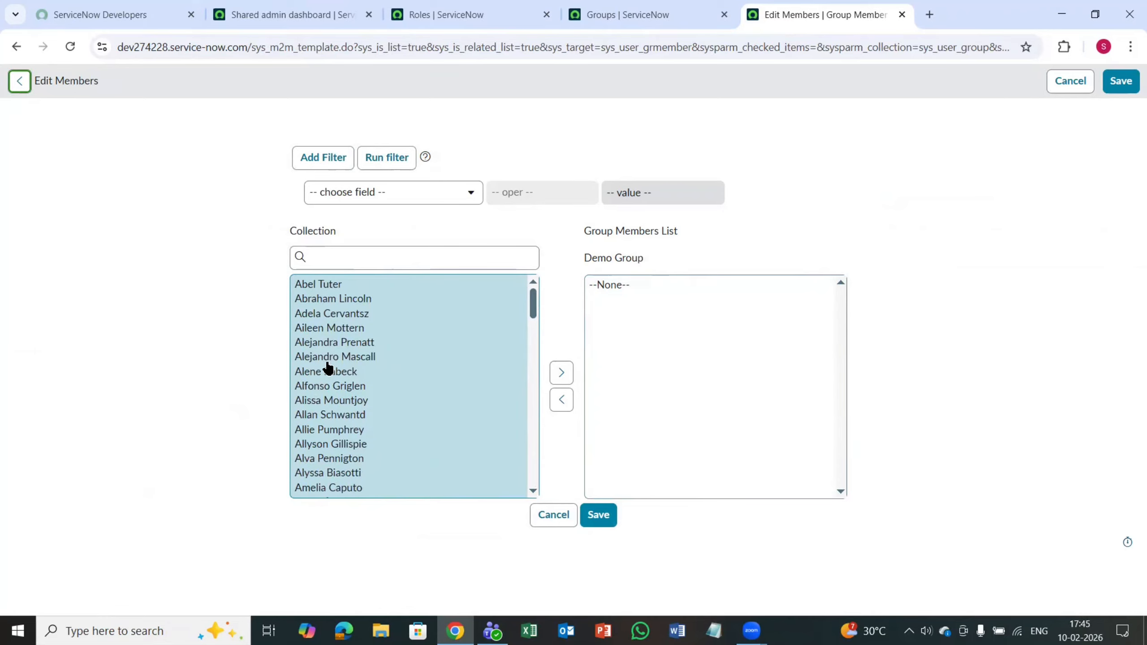
pyautogui.click(365, 256)
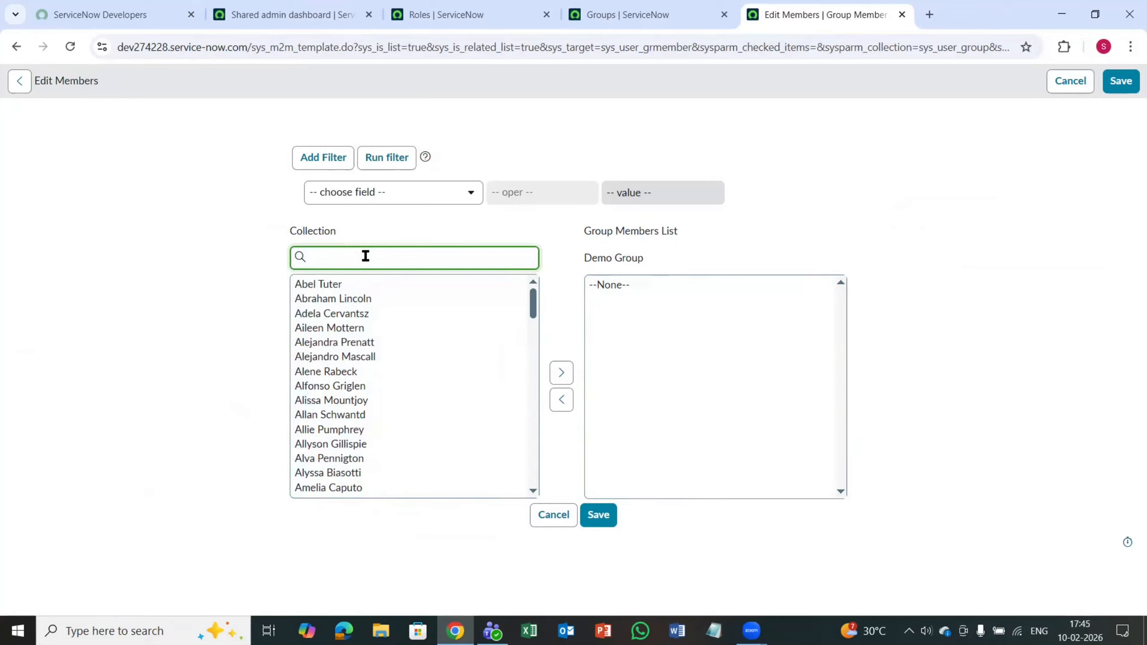
pyautogui.write('man')
pyautogui.press('BackSpace')
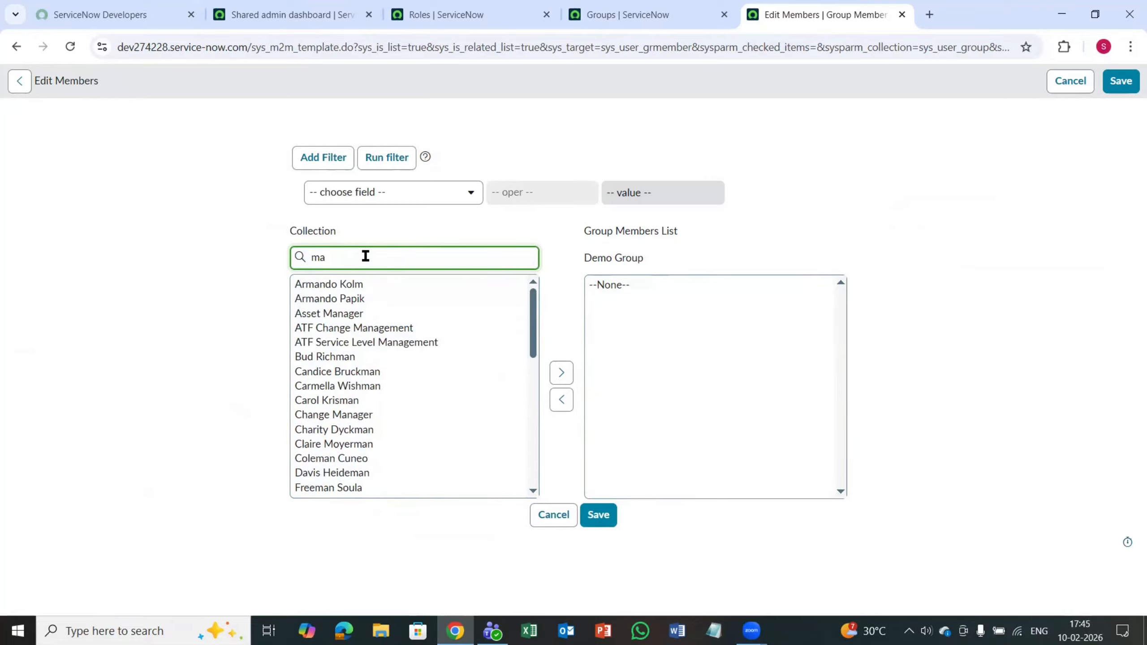
pyautogui.write('dan')
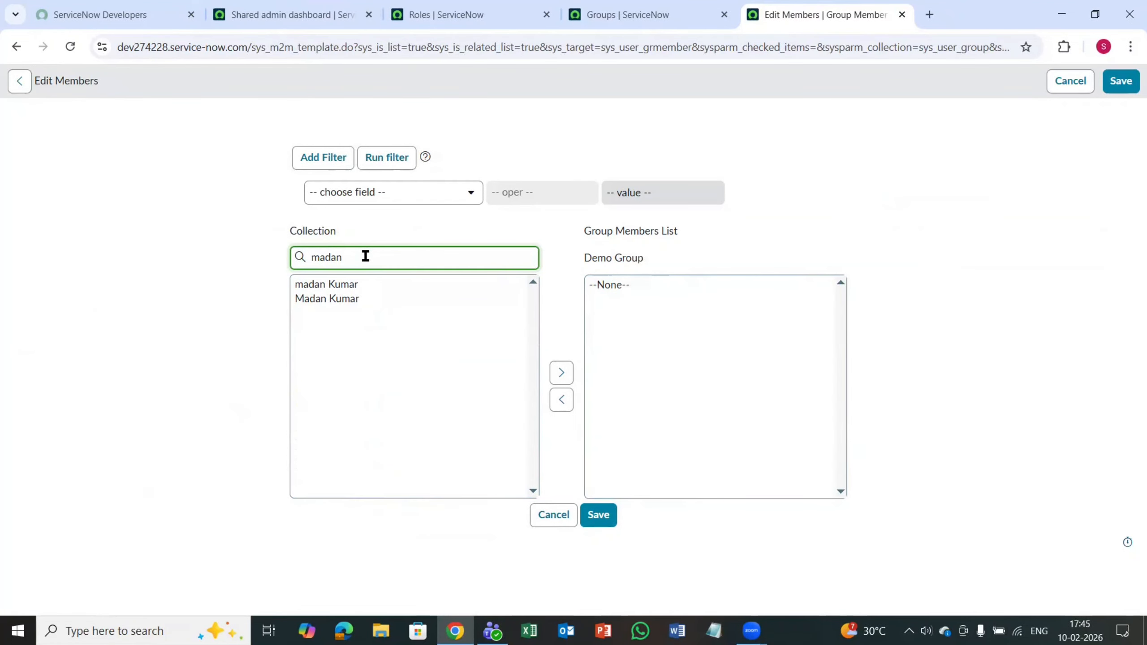
pyautogui.click(351, 299)
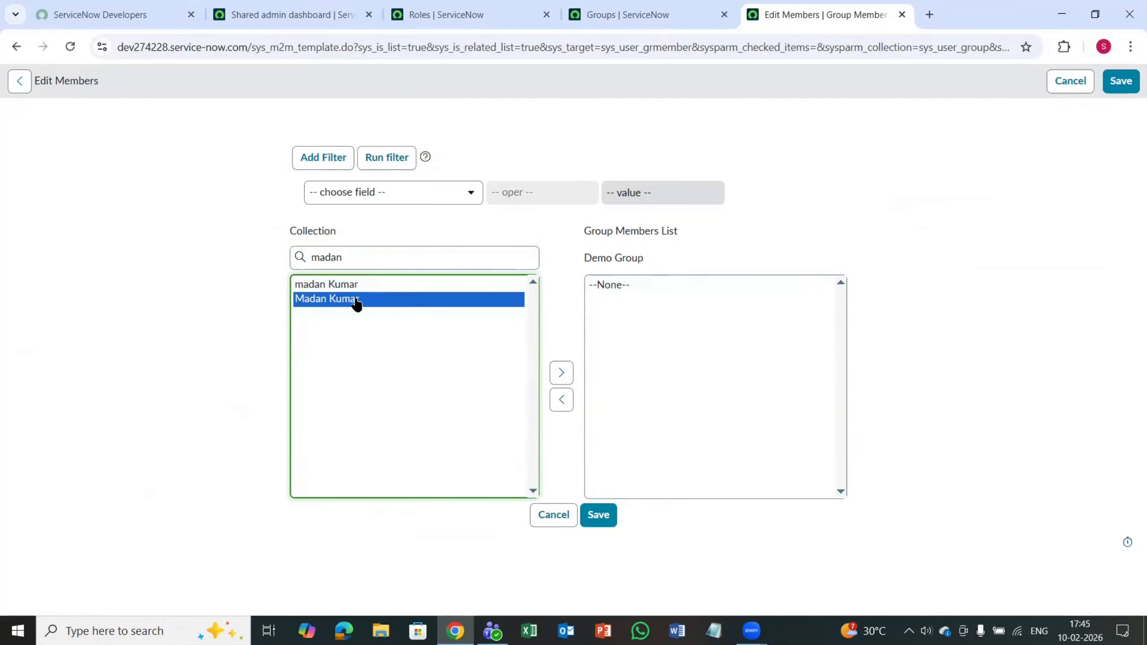
pyautogui.click(560, 379)
# Step: Search the collection by the start of another user's name, add that user to the members list, and save the membership
pyautogui.moveTo(357, 254); pyautogui.dragTo(238, 267)
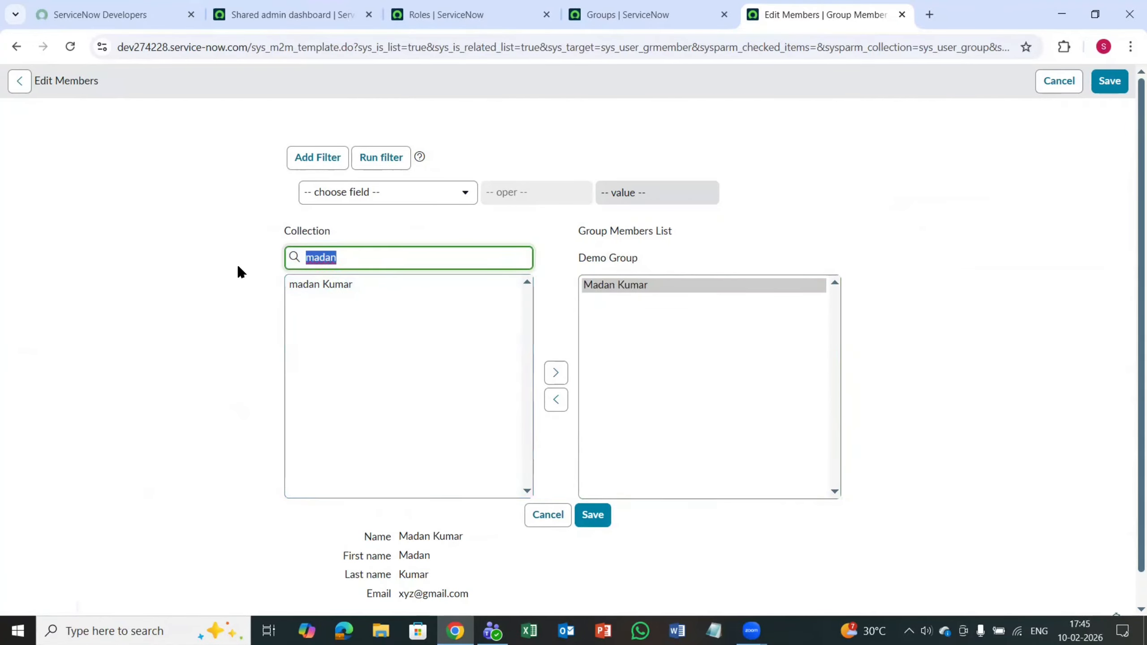
pyautogui.write('sa')
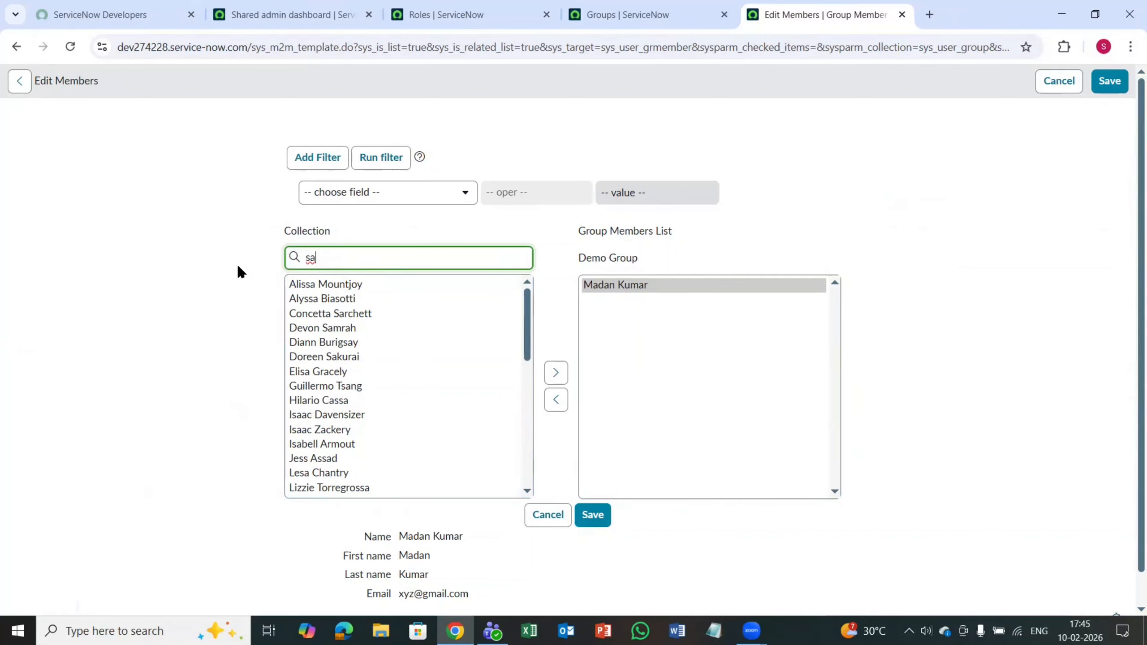
pyautogui.write('*')
pyautogui.press('Delete')
pyautogui.press('Delete')
pyautogui.write('sur')
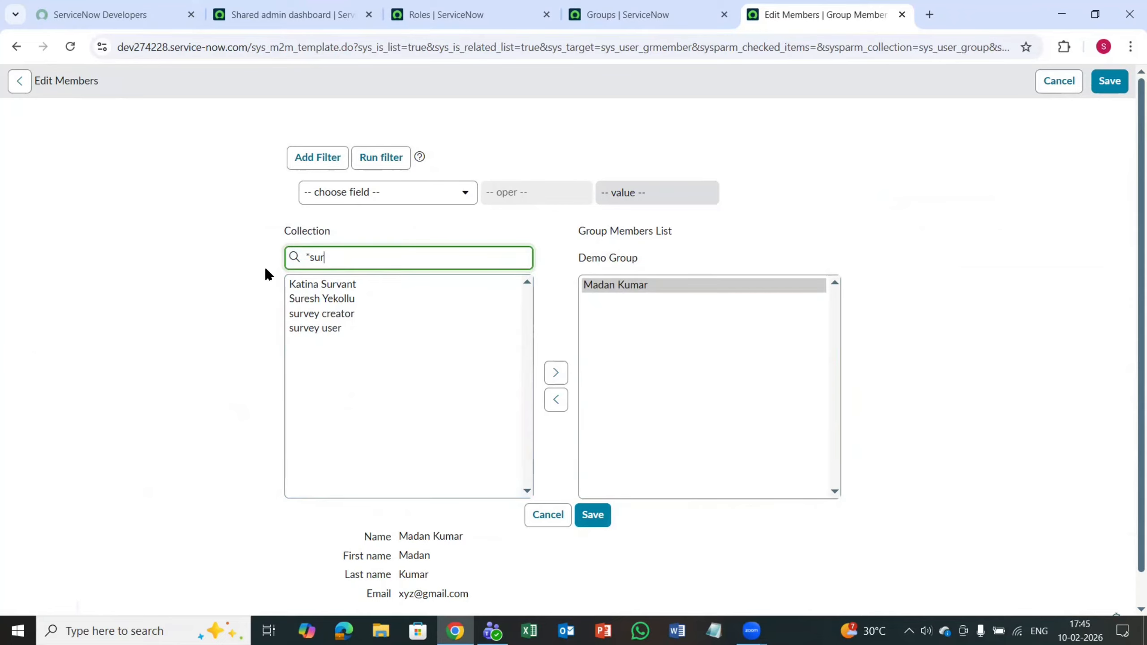
pyautogui.click(334, 299)
pyautogui.click(556, 373)
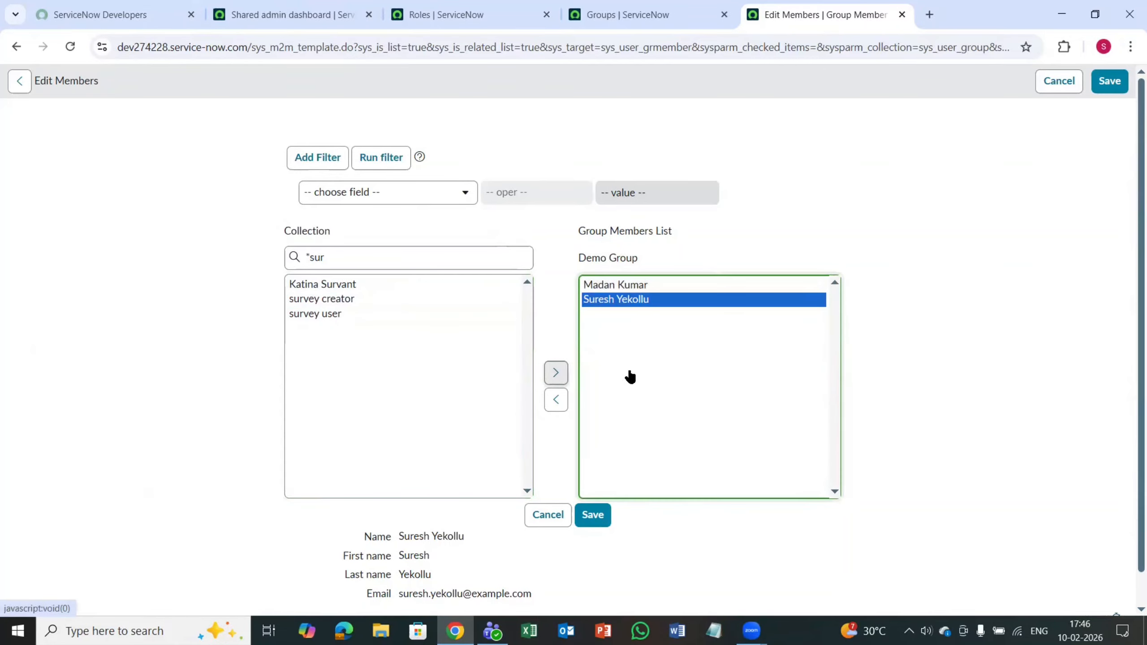
pyautogui.click(594, 515)
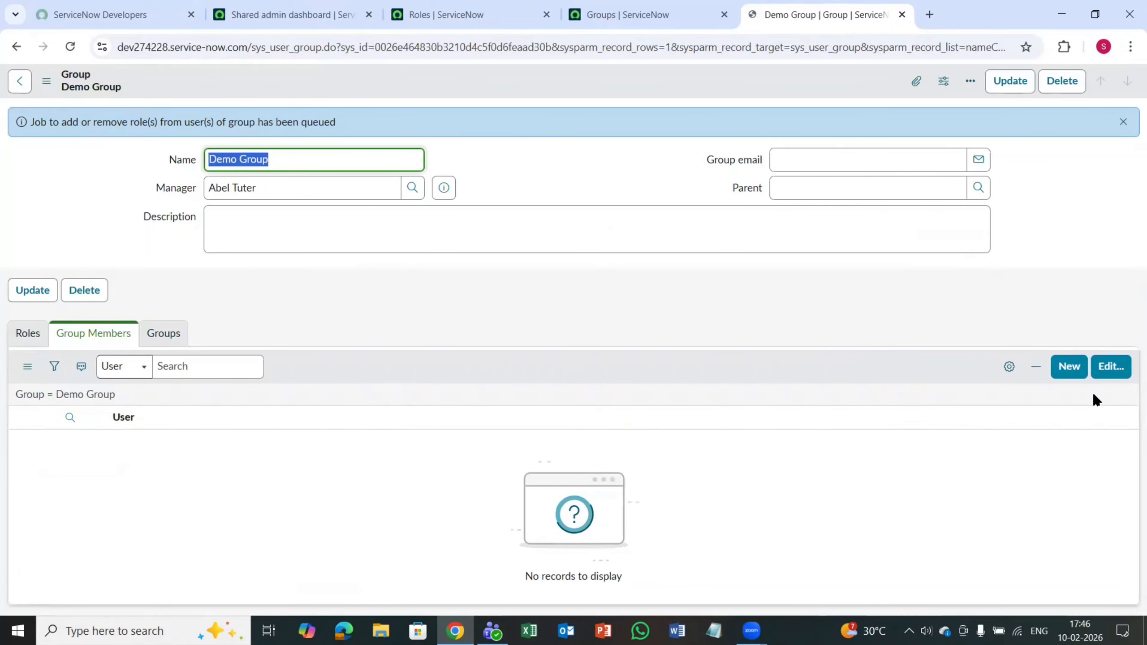
# Step: Reopen the Demo Group member editor, add the fifth user in the collection to the members list, and move that user back out
pyautogui.click(1098, 385)
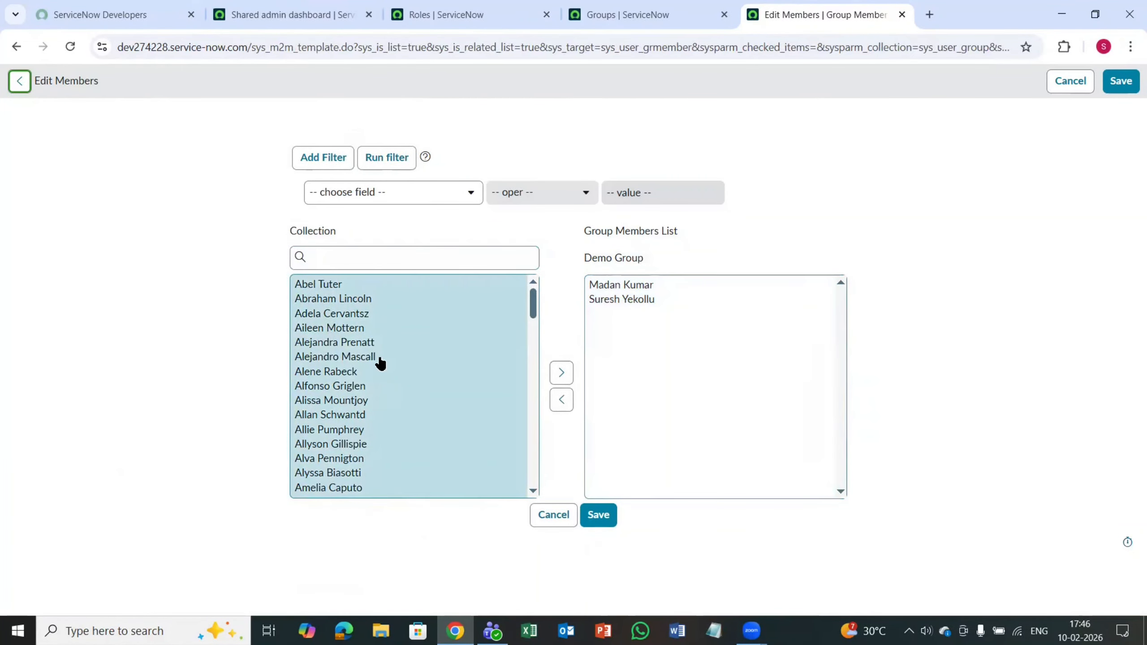
pyautogui.click(348, 344)
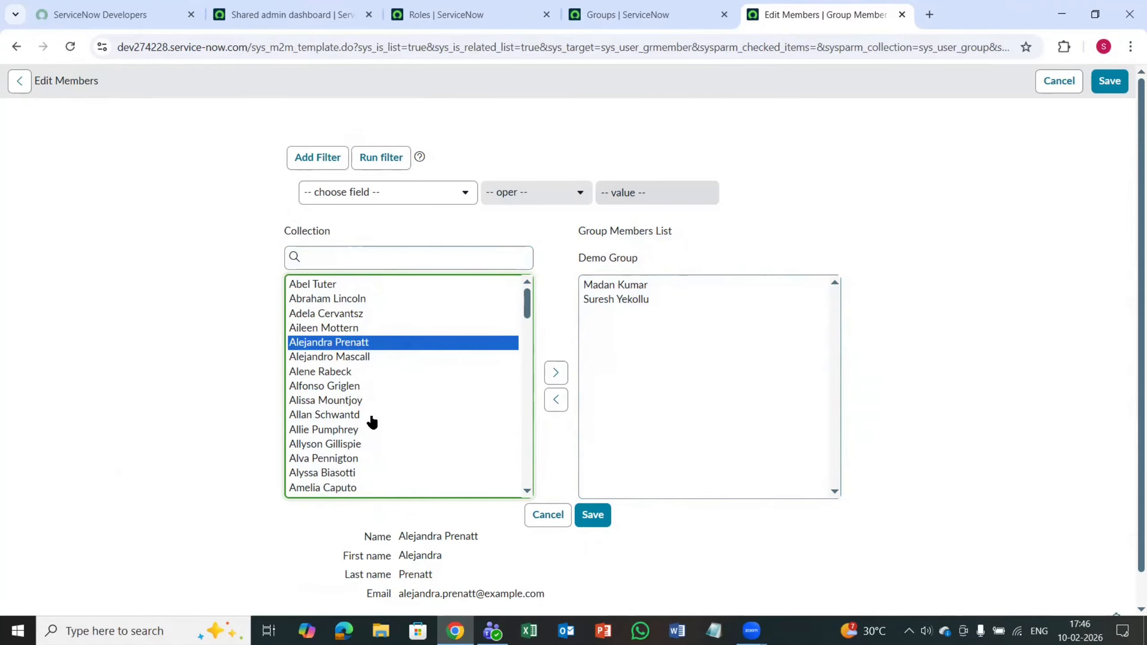
pyautogui.scroll(-5, 372, 422)
pyautogui.scroll(5, 372, 423)
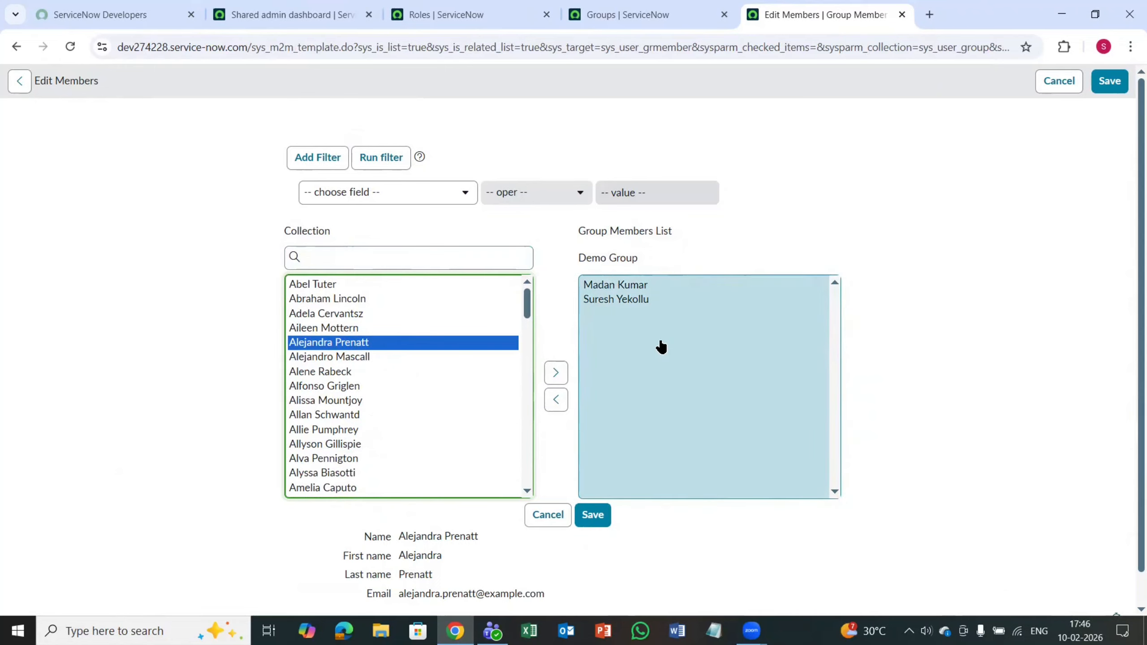
pyautogui.click(557, 378)
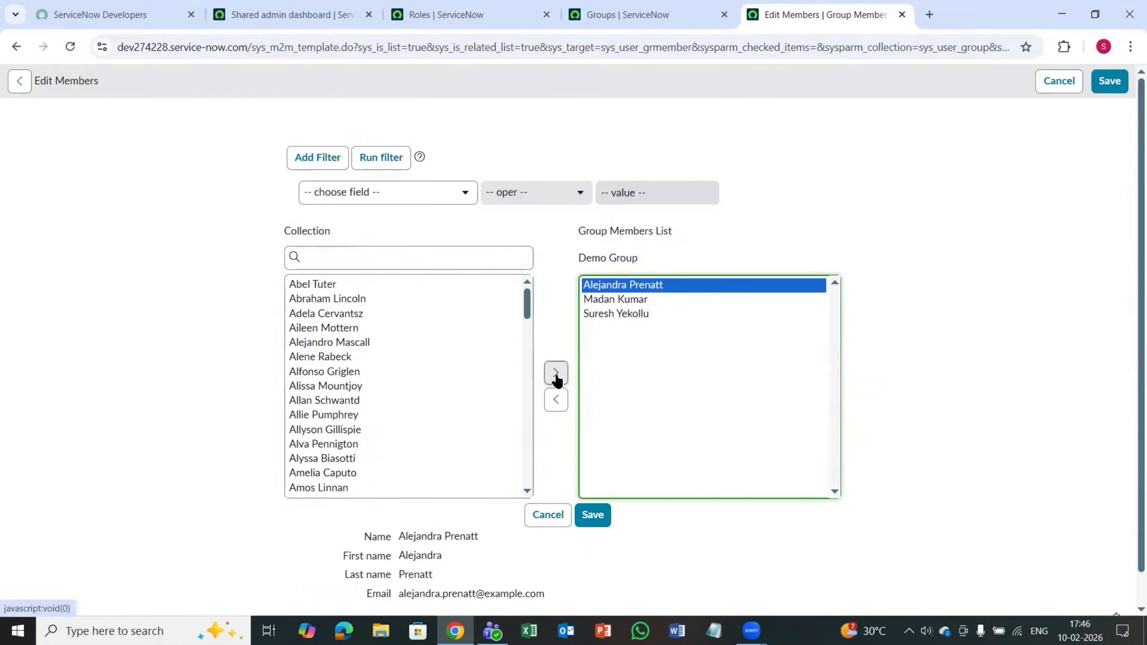
pyautogui.click(560, 400)
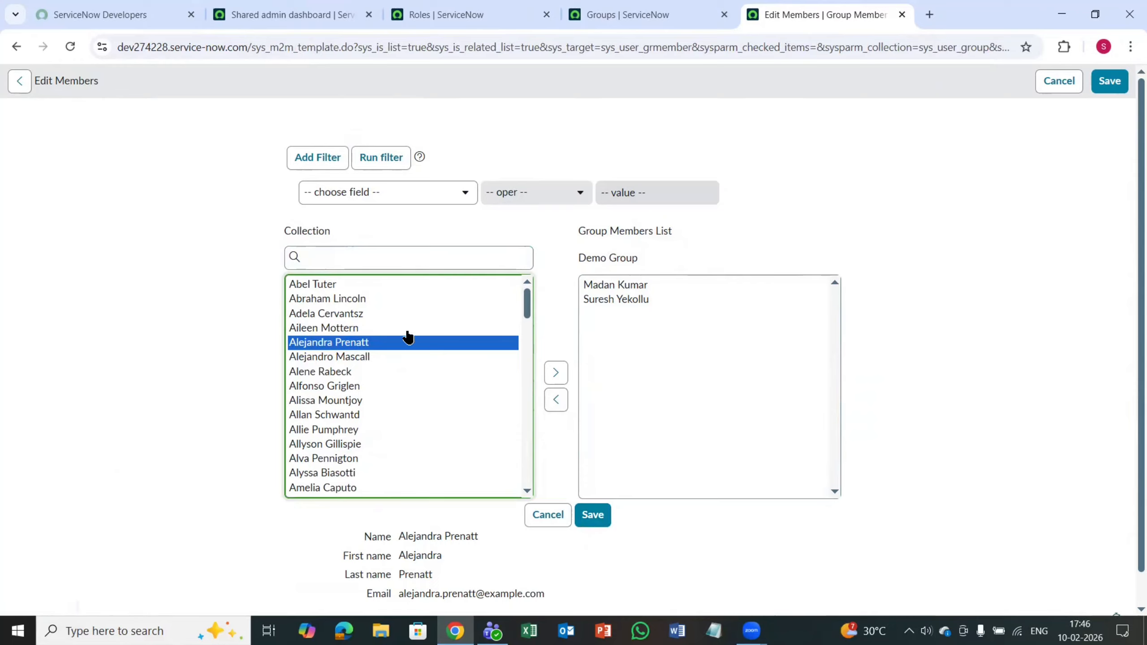
# Step: Set the user collection's filter condition to Active is true and browse the listed users
pyautogui.click(347, 252)
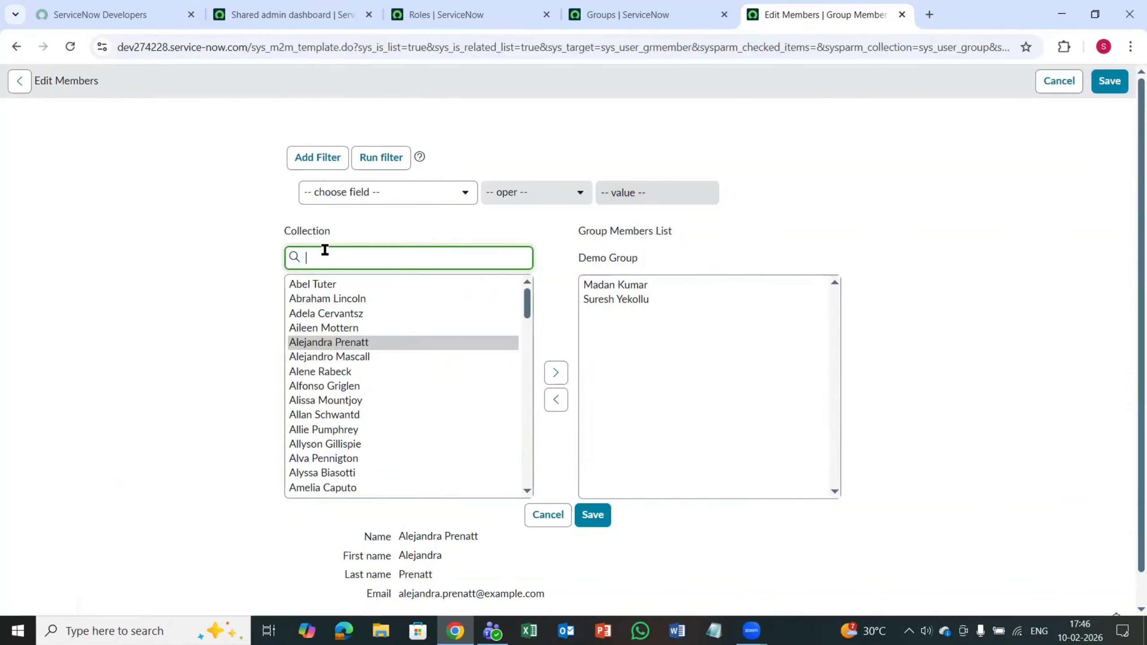
pyautogui.click(419, 197)
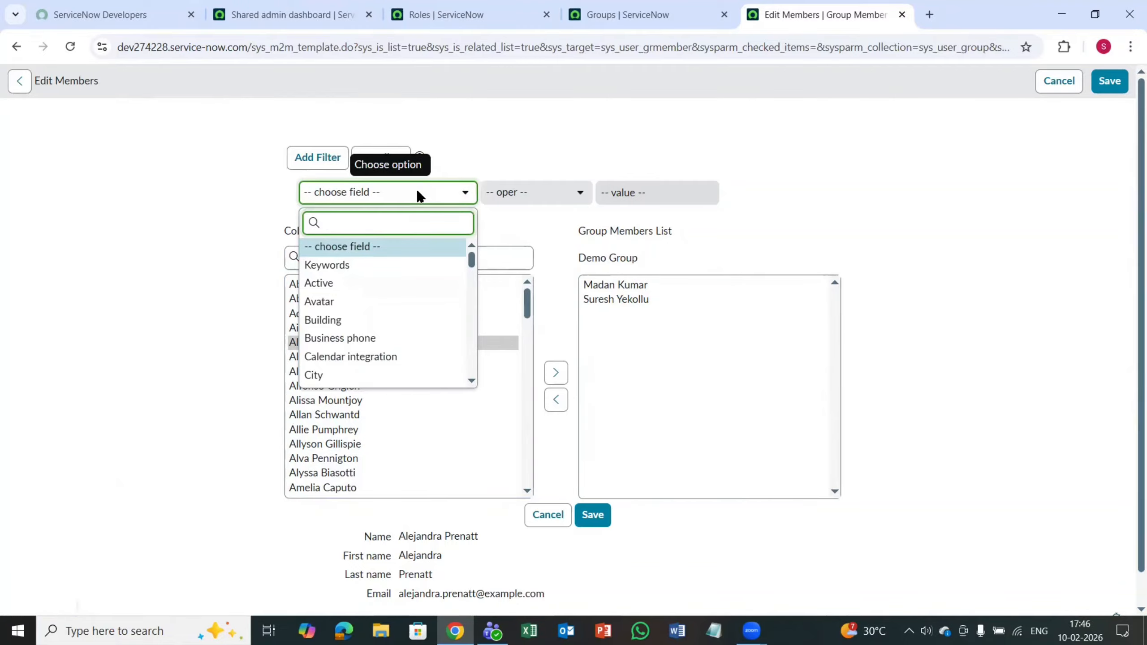
pyautogui.click(353, 287)
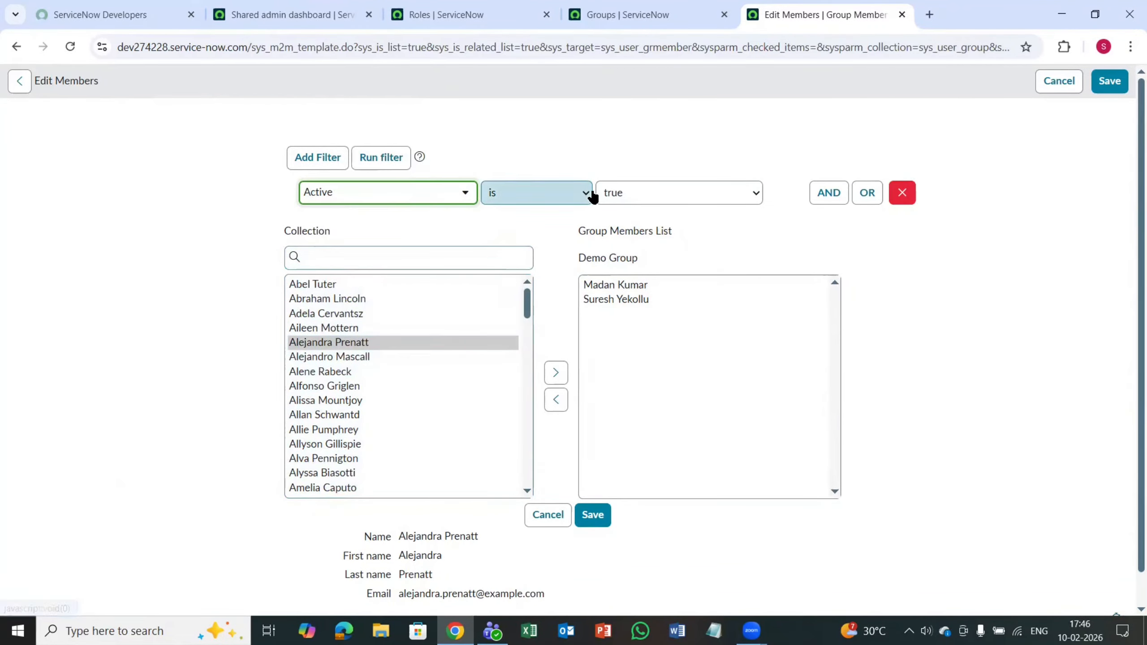
pyautogui.scroll(-20, 367, 412)
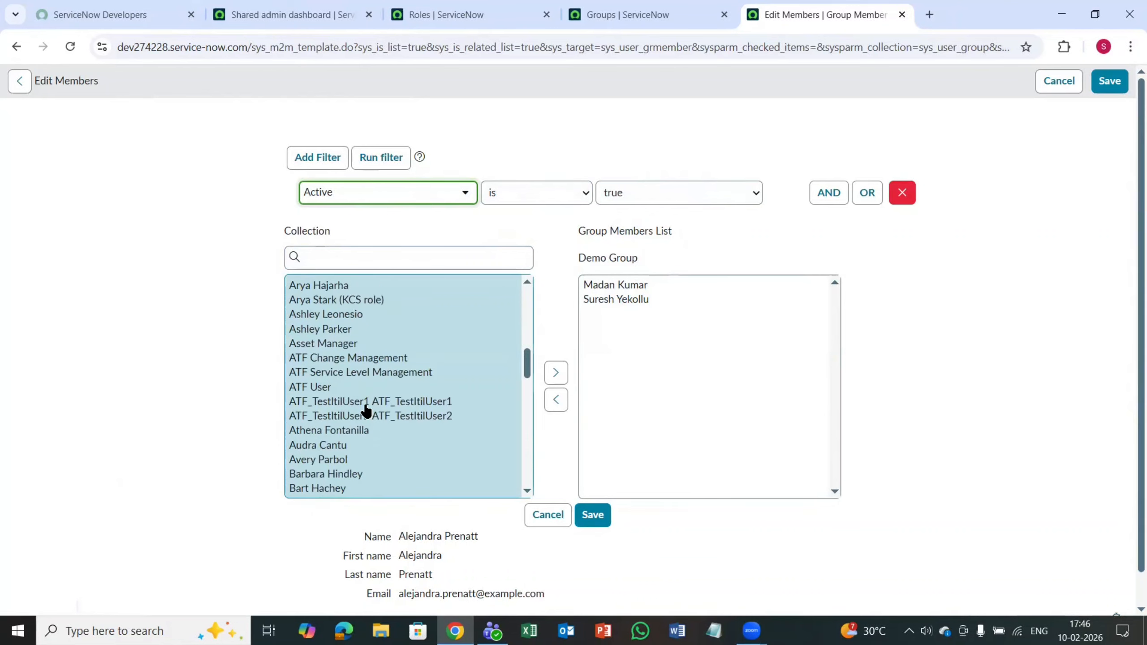
pyautogui.scroll(8, 367, 412)
pyautogui.scroll(15, 367, 411)
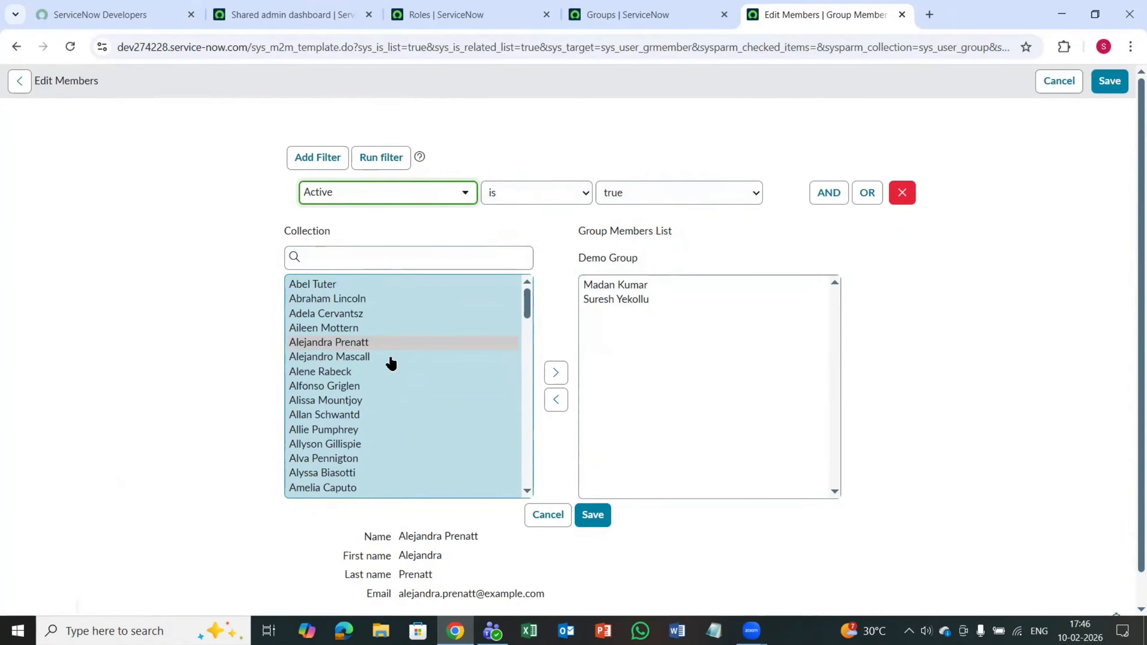
pyautogui.click(345, 342)
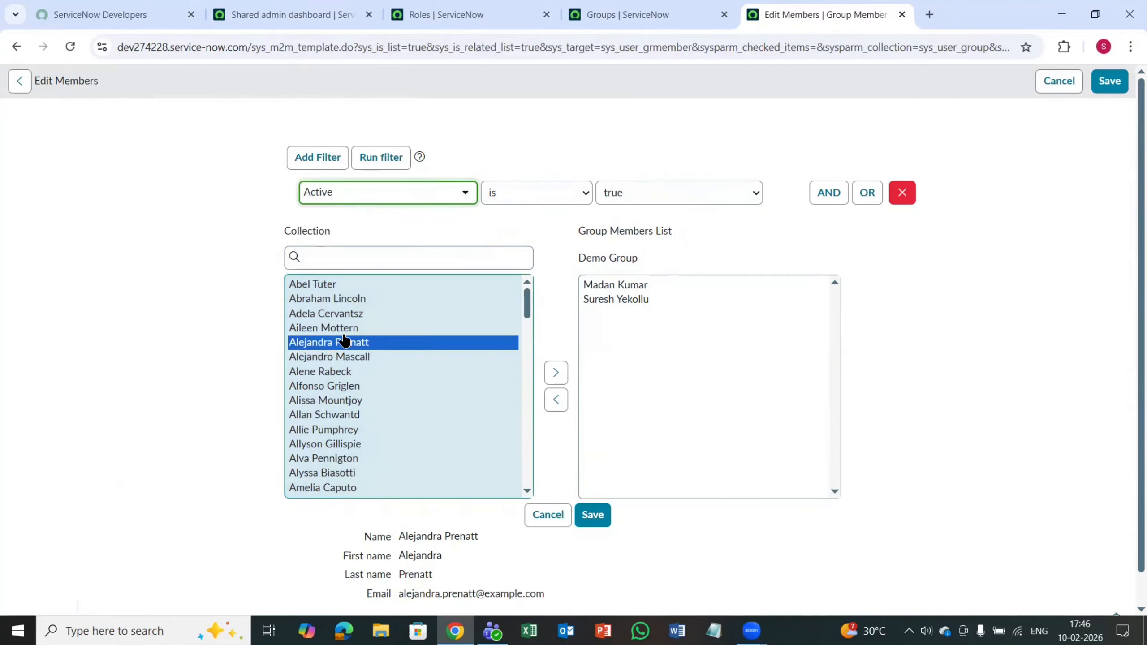
# Step: Search the collection for the first member's namesake, add that user to the members list, and move them back to the collection
pyautogui.click(358, 261)
pyautogui.write('mada')
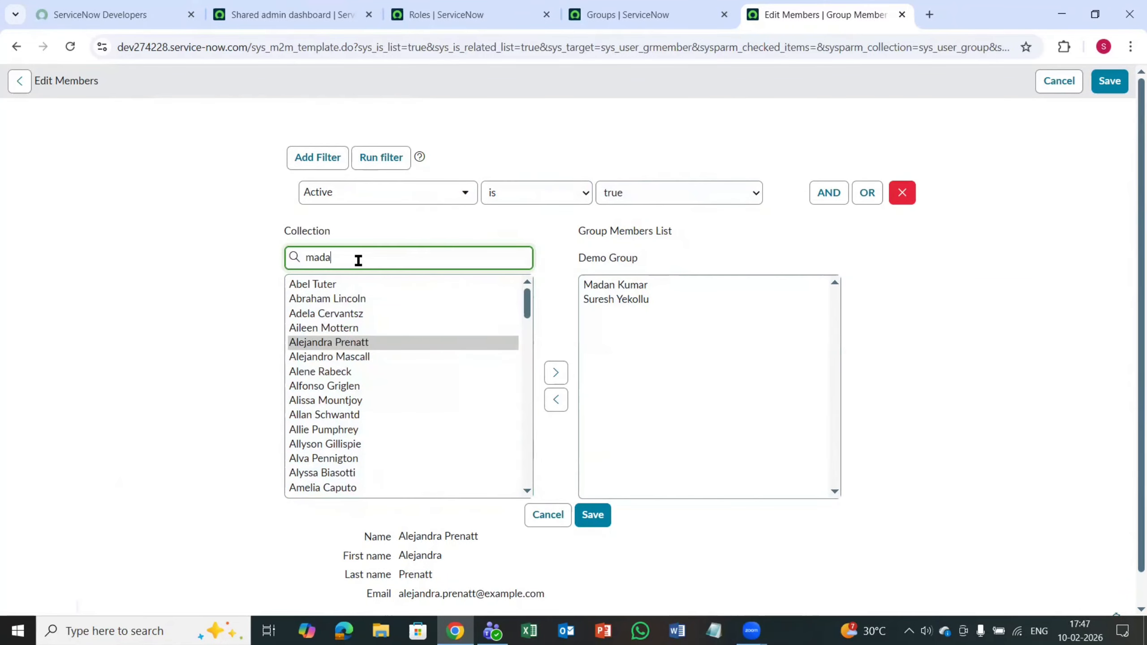
pyautogui.write('n')
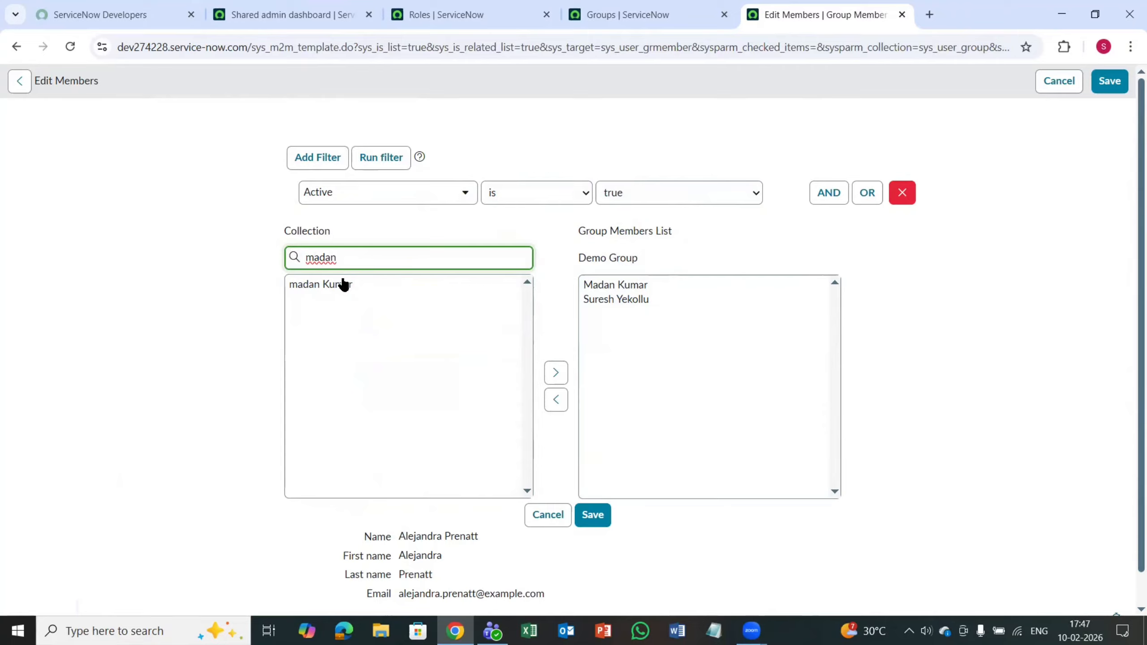
pyautogui.click(344, 285)
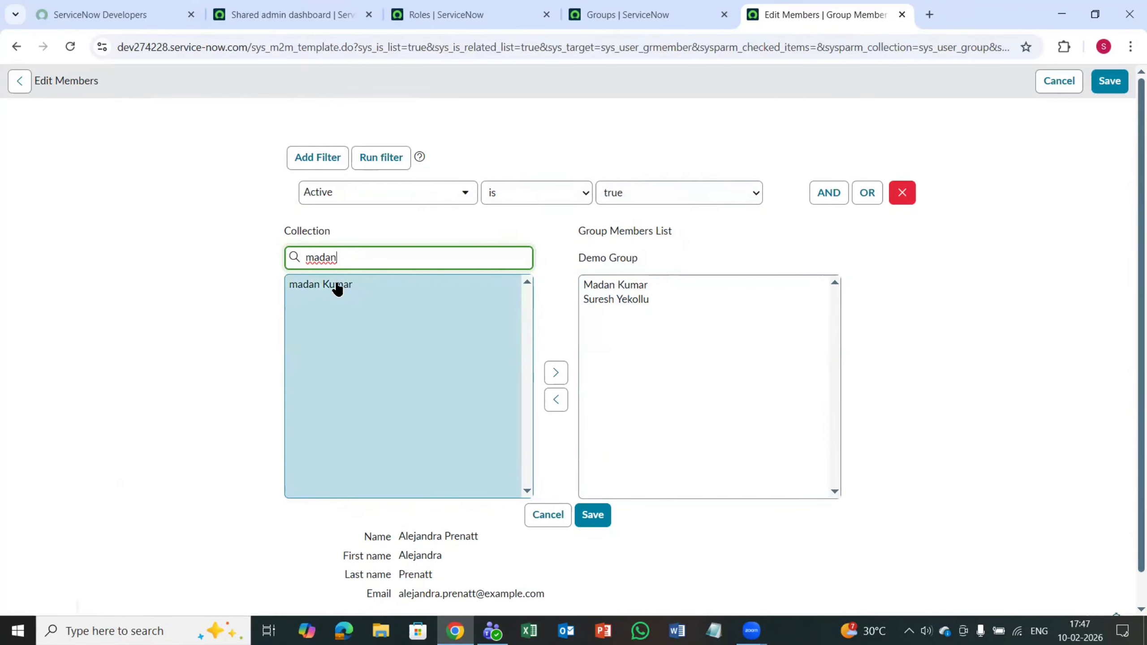
pyautogui.click(556, 375)
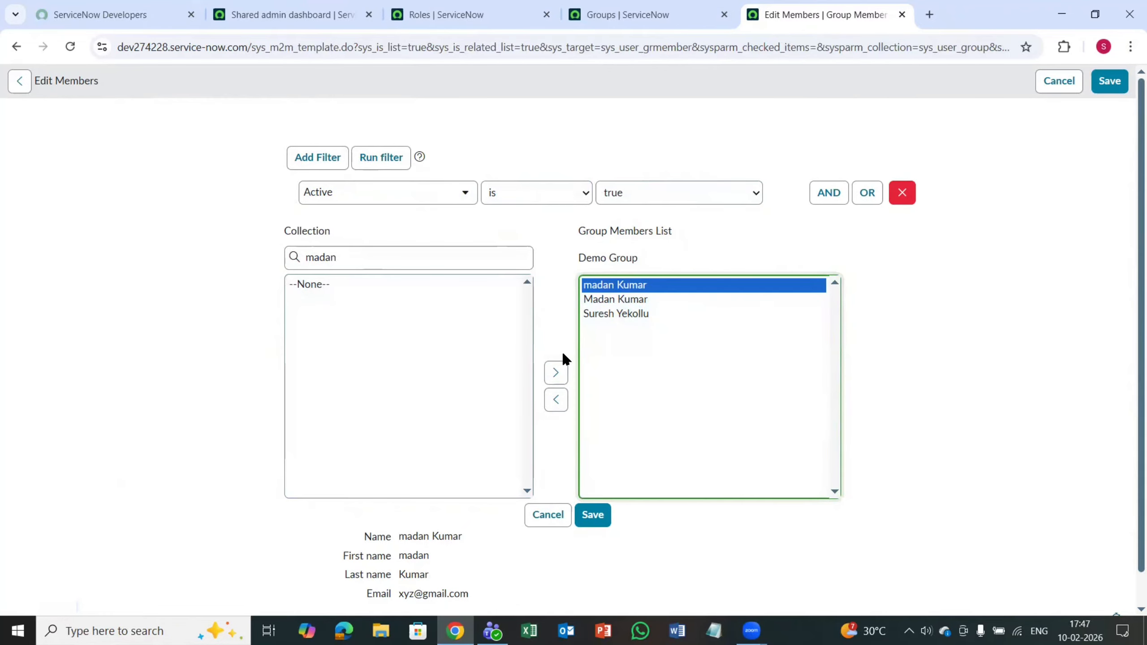
pyautogui.click(556, 399)
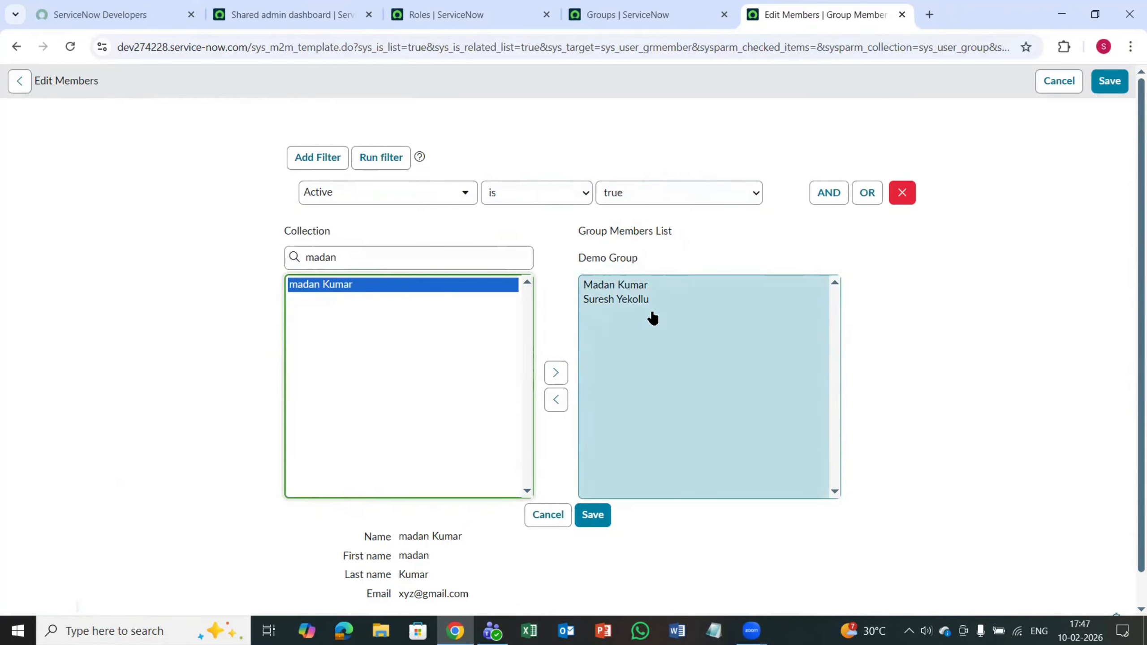
# Step: Save the group members list and the Demo Group record
pyautogui.click(595, 517)
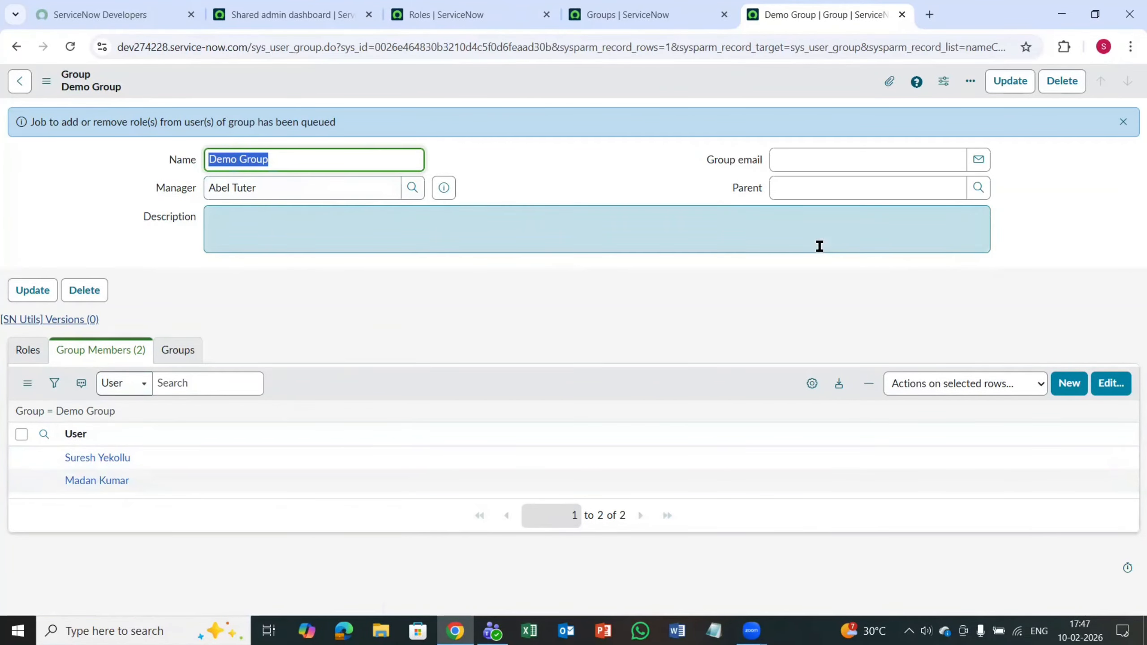
pyautogui.rightClick(475, 77)
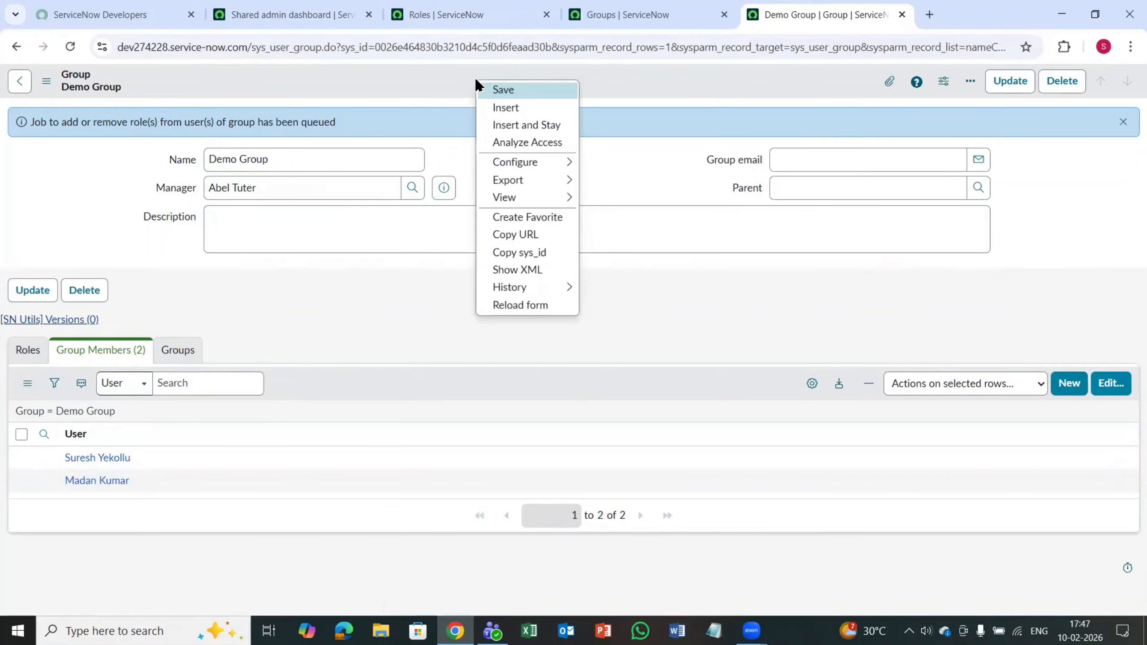
pyautogui.click(503, 90)
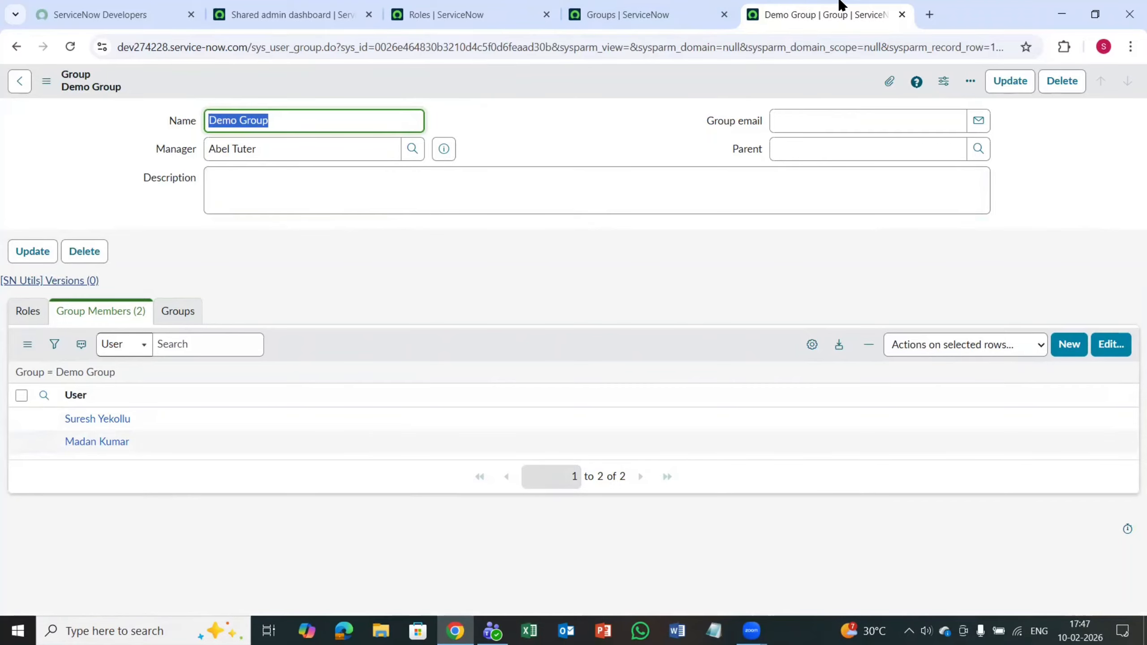
# Step: Close the open Demo Group record and filter the Groups list by name with "*demo"
pyautogui.click(902, 15)
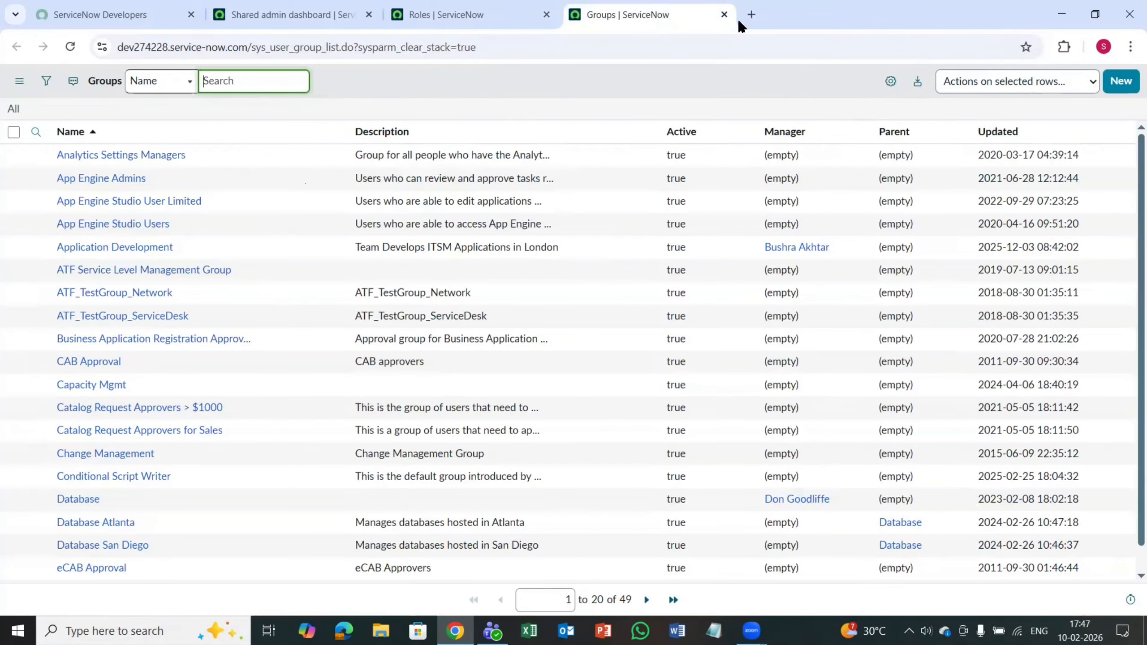
pyautogui.click(257, 86)
pyautogui.write('*demo')
pyautogui.press('Return')
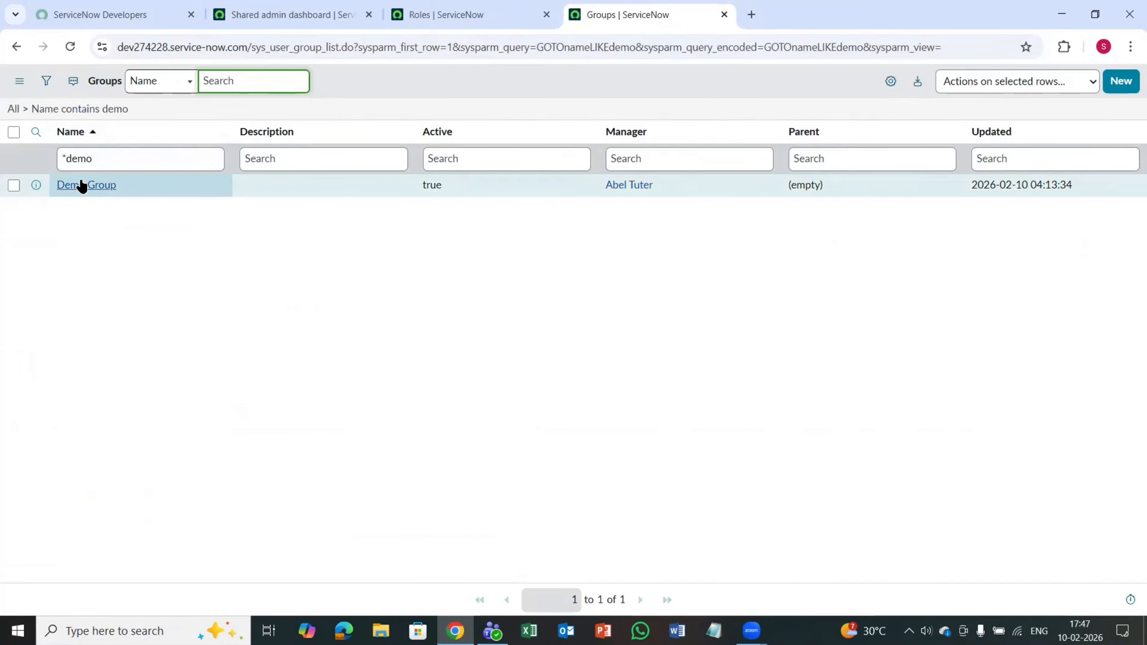
# Step: Open the Demo Group record from the filtered list in a new browser tab and switch to it
pyautogui.rightClick(36, 190)
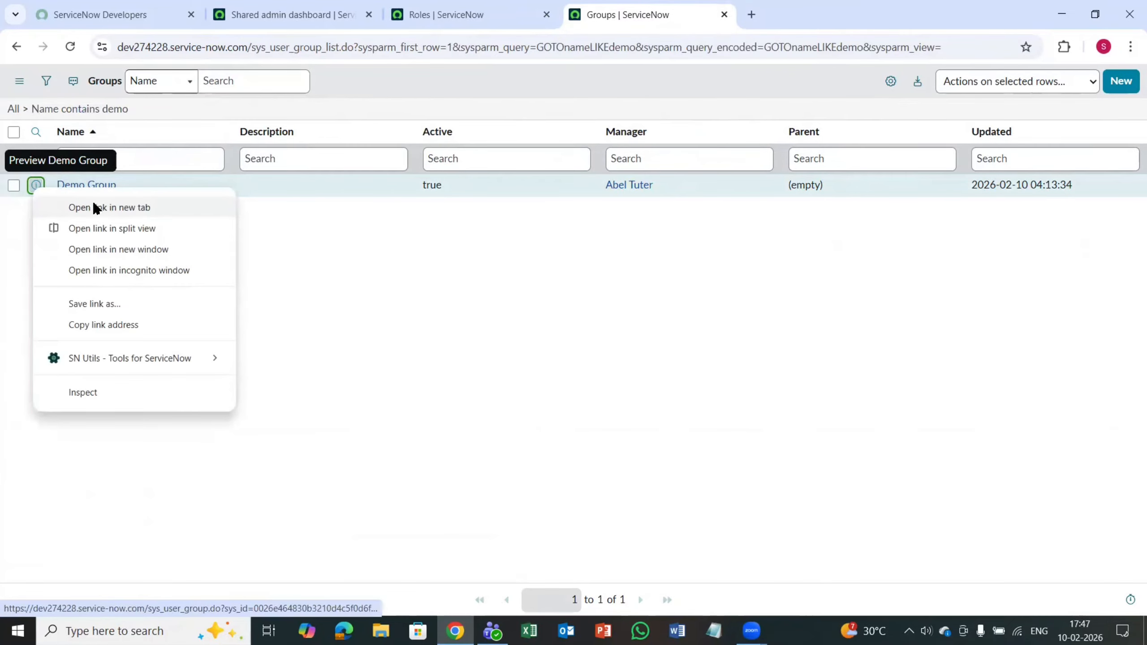
pyautogui.click(95, 203)
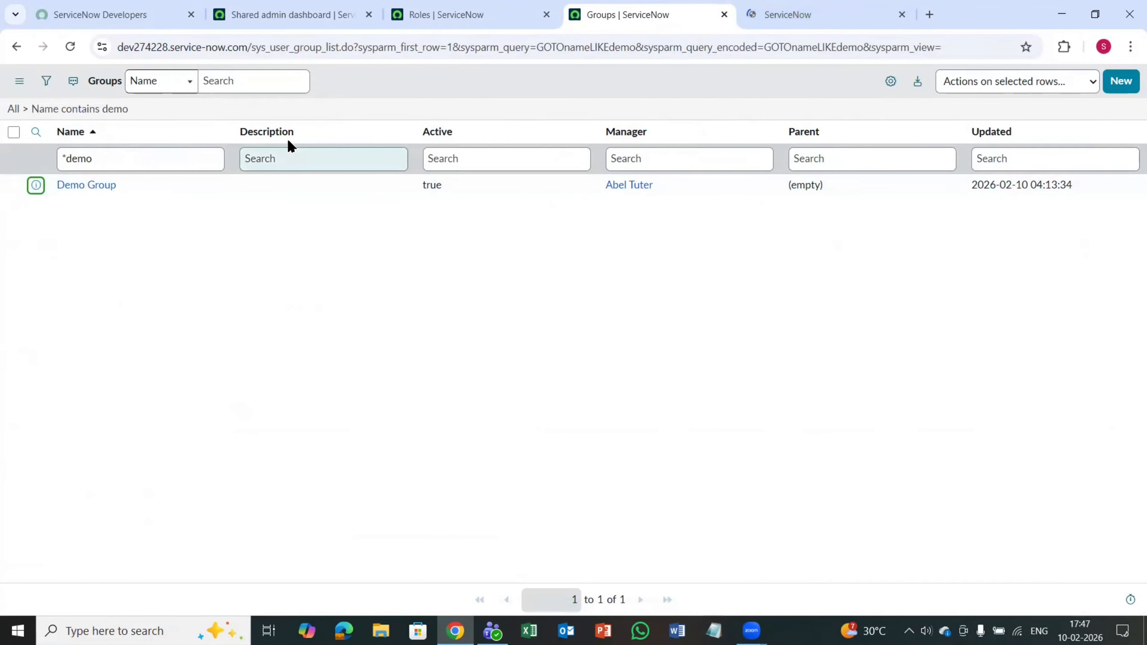
pyautogui.rightClick(37, 193)
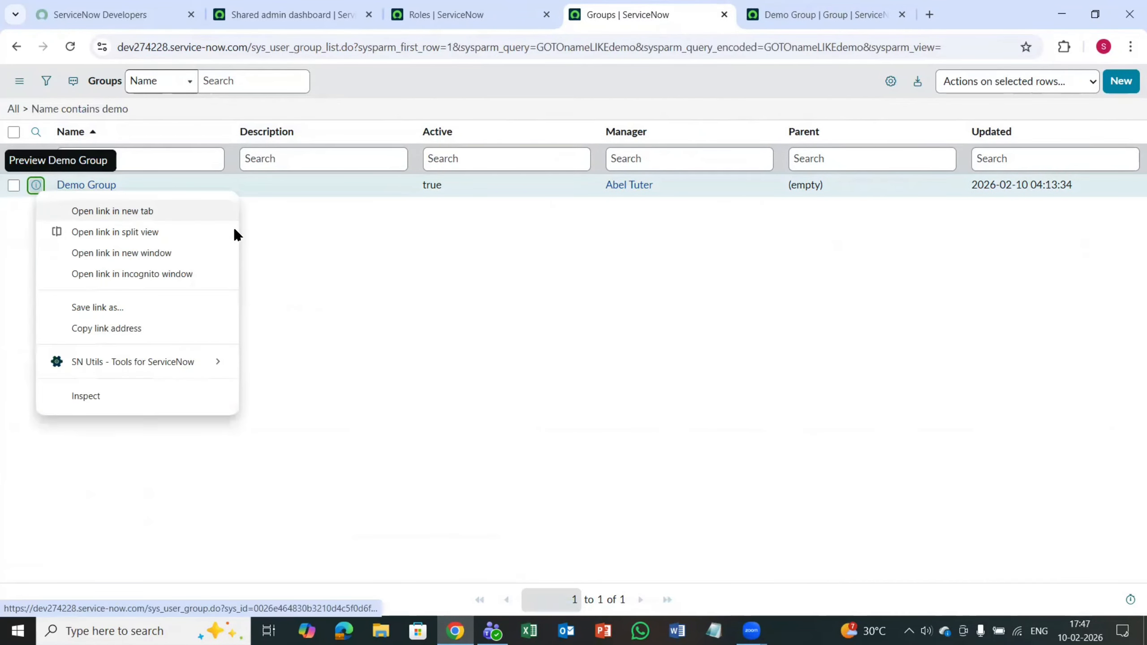
pyautogui.click(354, 291)
pyautogui.click(846, 9)
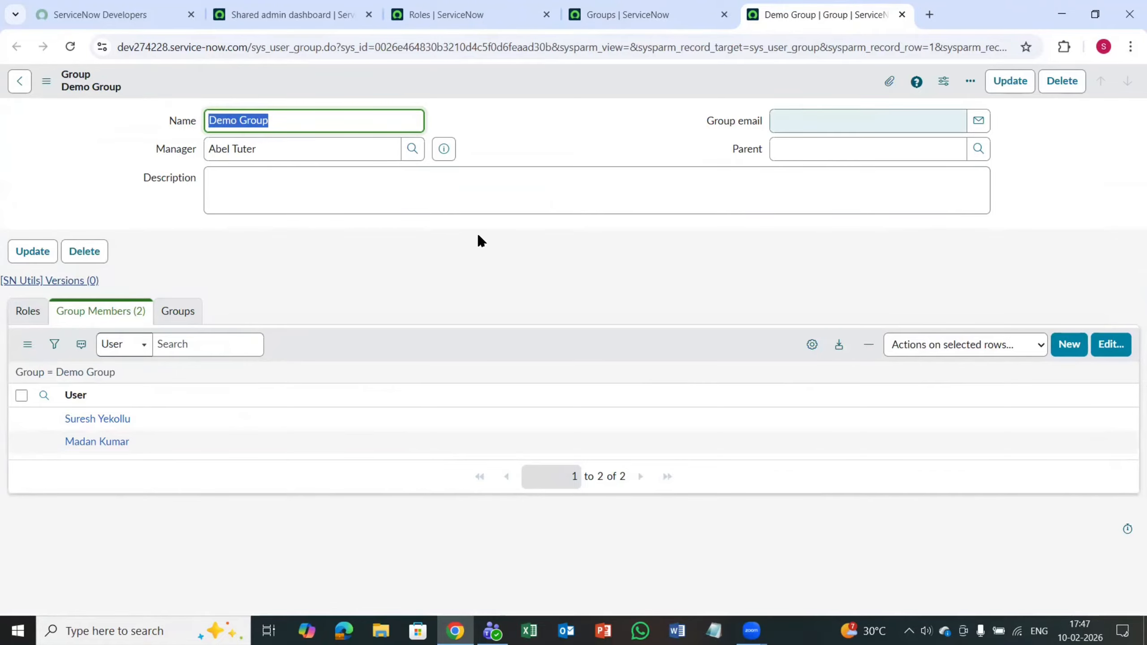
pyautogui.click(463, 232)
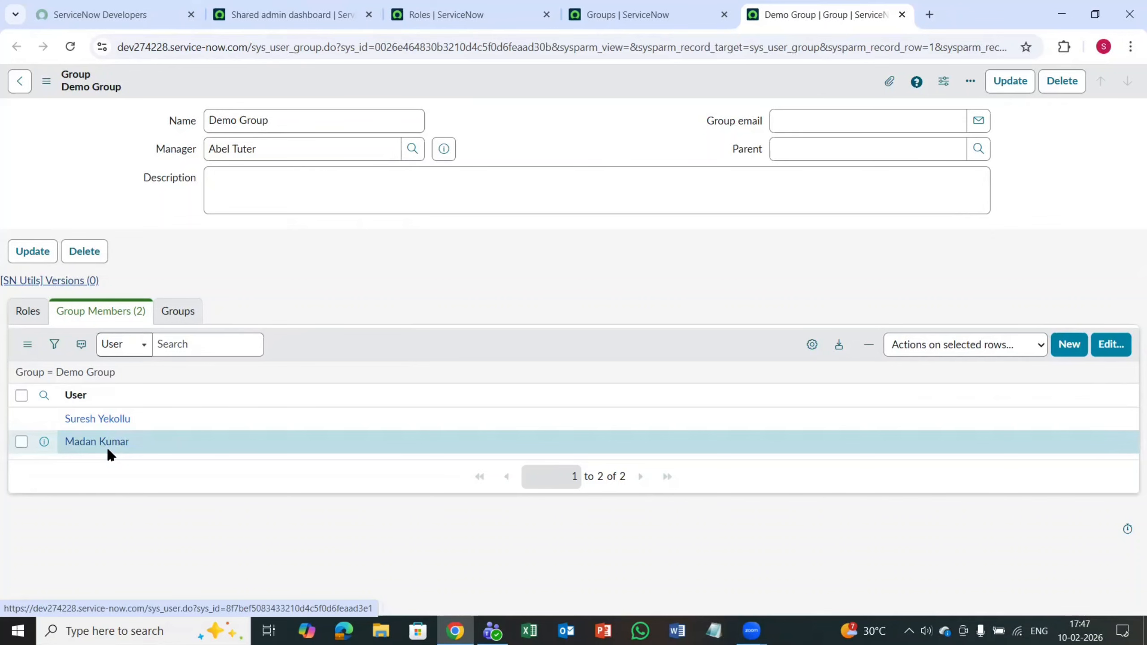
# Step: Start a new user record from Demo Group's members list and enter the user's ID
pyautogui.click(1069, 354)
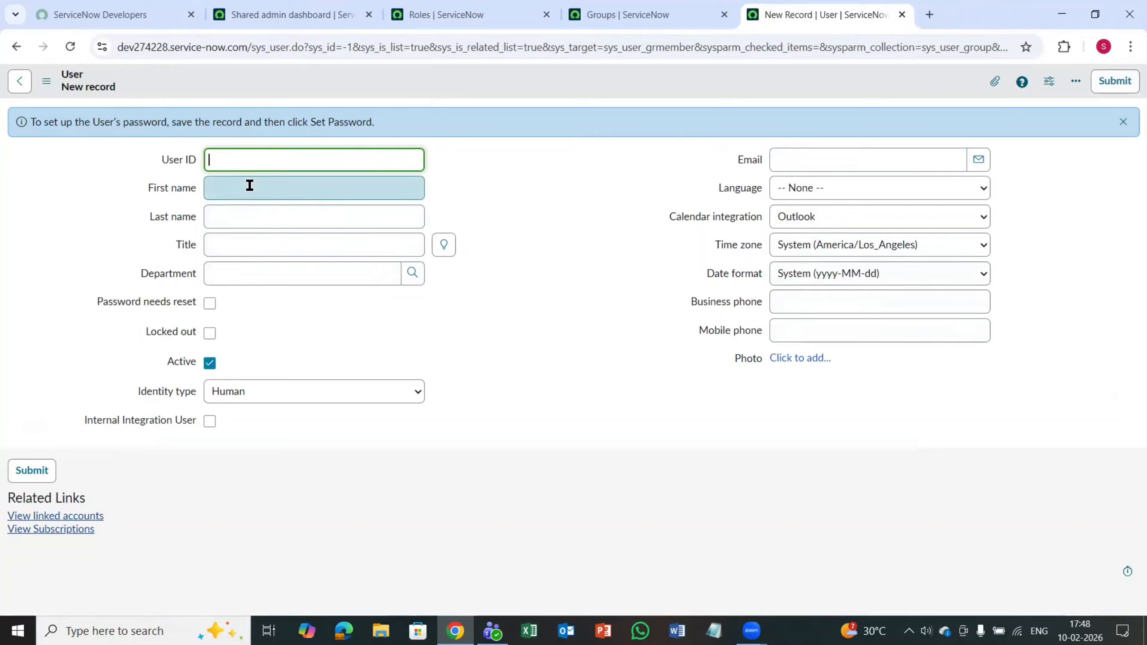
pyautogui.write('sh12')
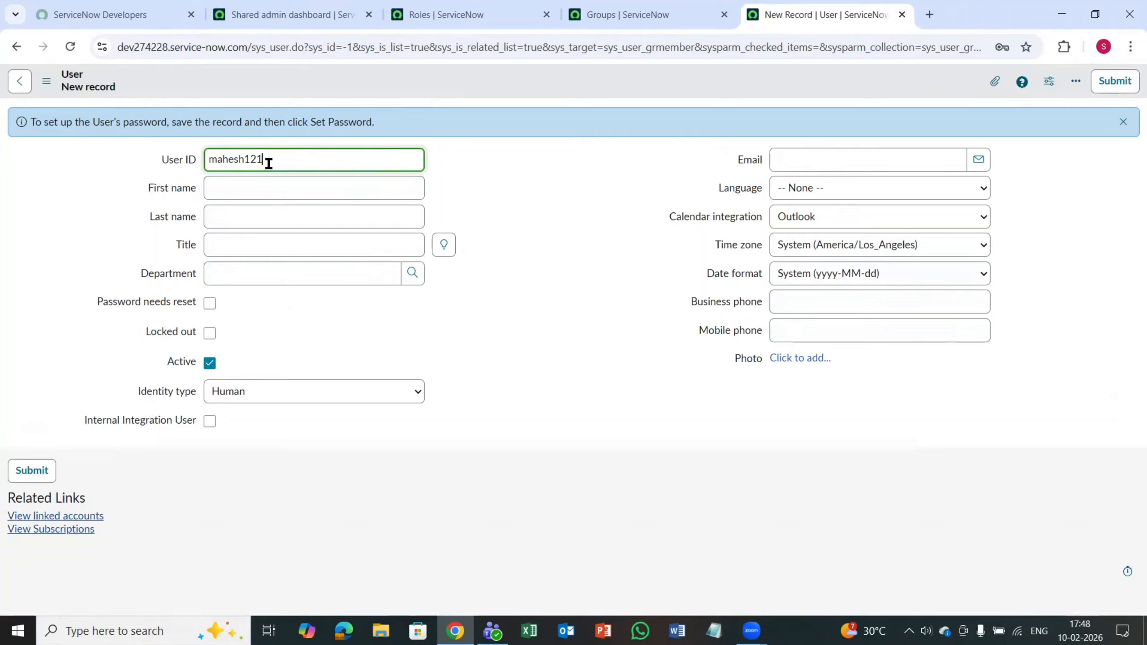
pyautogui.hotkey('ctrl', 'a')
pyautogui.press('BackSpace')
pyautogui.write('M1234')
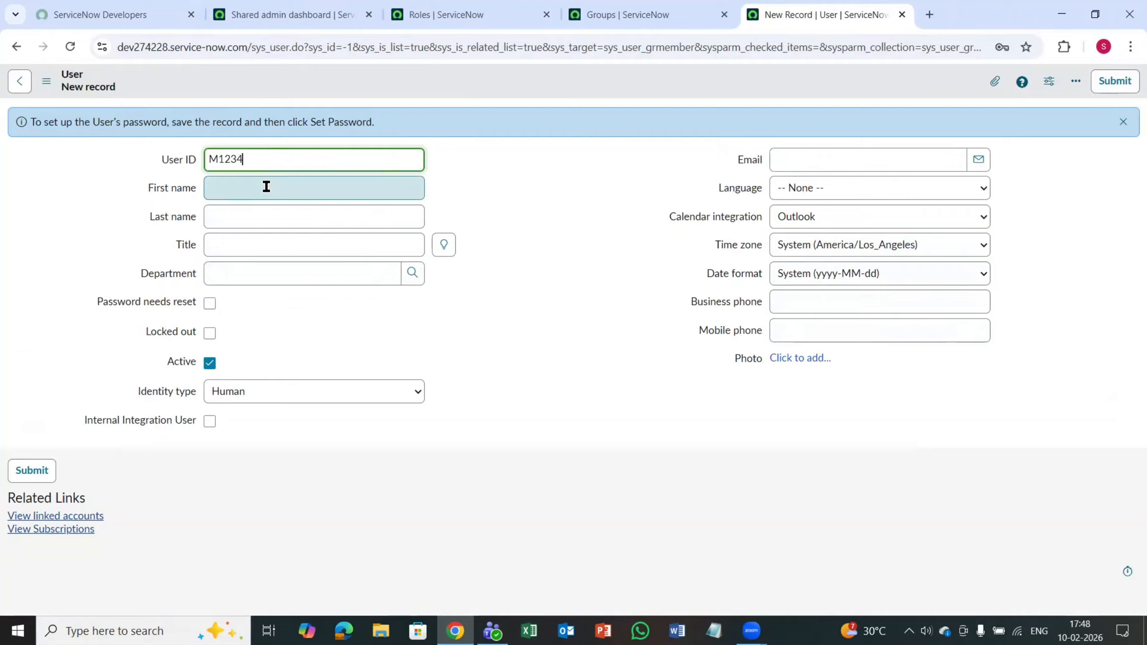
# Step: Enter the new user's first and last name, with the first name capitalized
pyautogui.click(272, 182)
pyautogui.write('mahe')
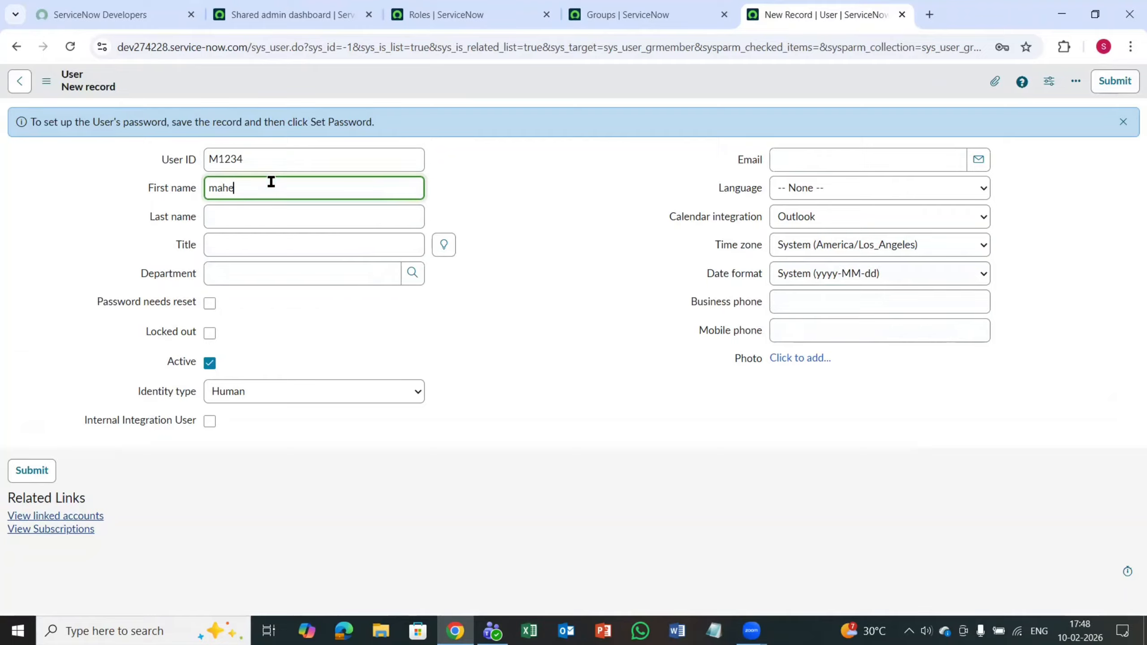
pyautogui.write('sh')
pyautogui.press('Tab')
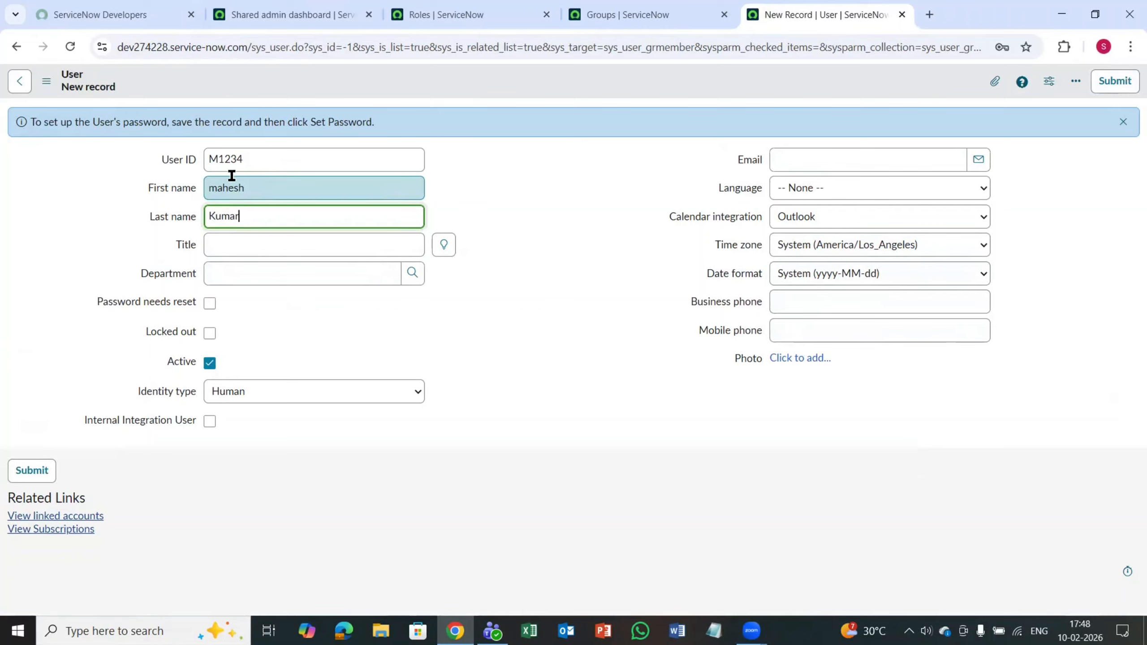
pyautogui.click(216, 186)
pyautogui.press('BackSpace')
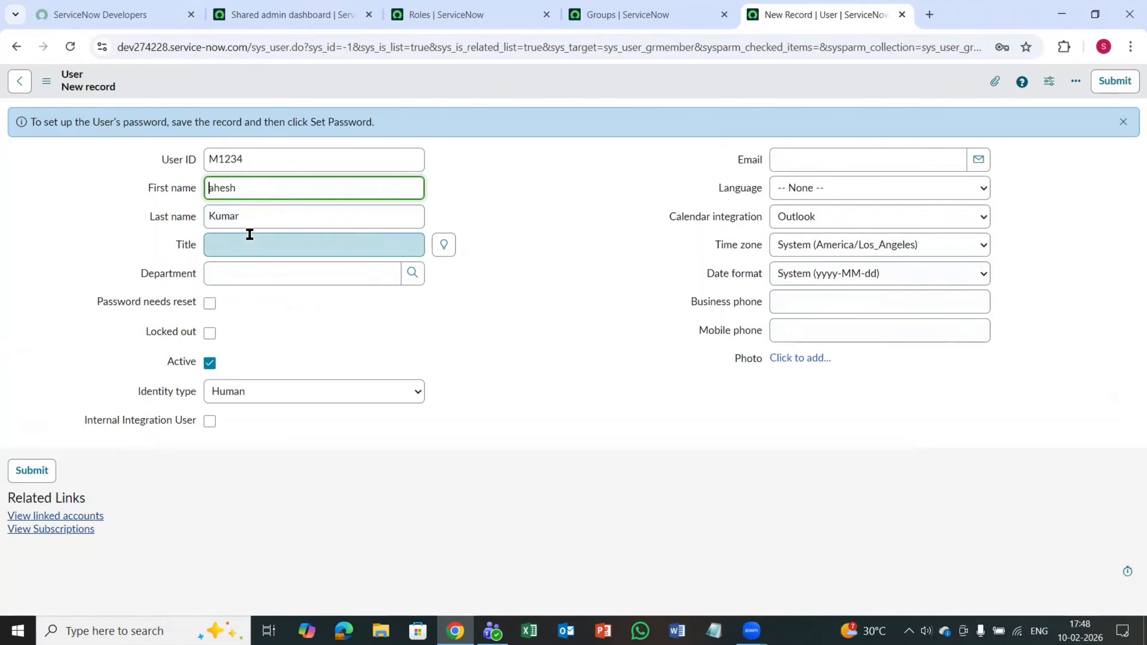
pyautogui.write('M')
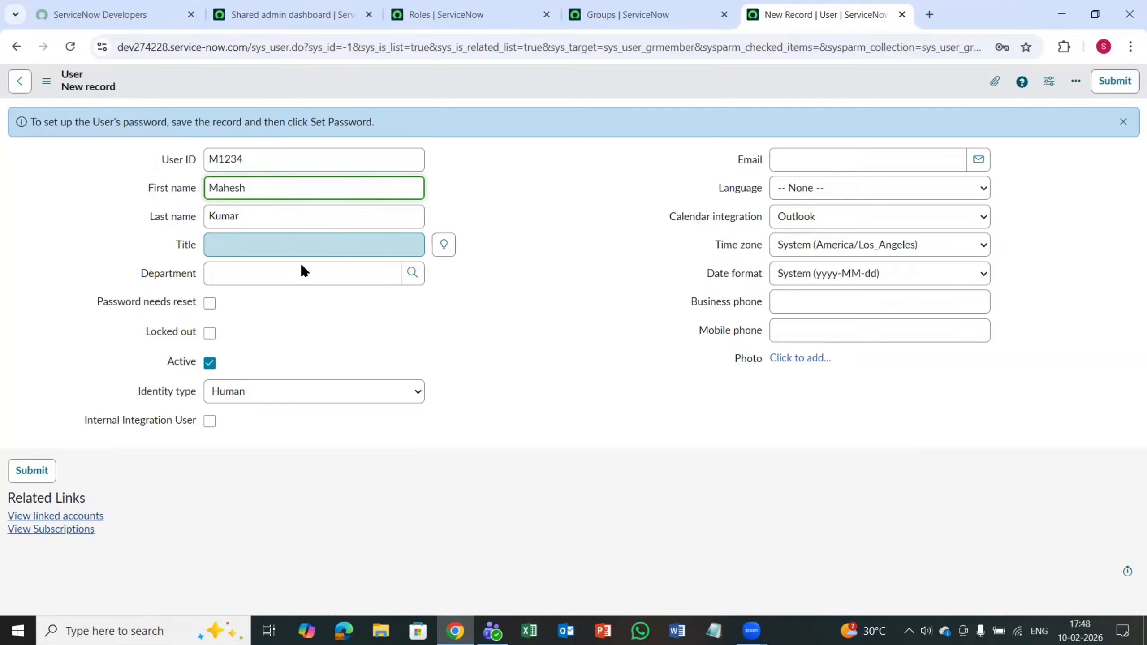
# Step: Submit the new user record with the remaining fields left at their defaults
pyautogui.click(823, 187)
pyautogui.click(605, 303)
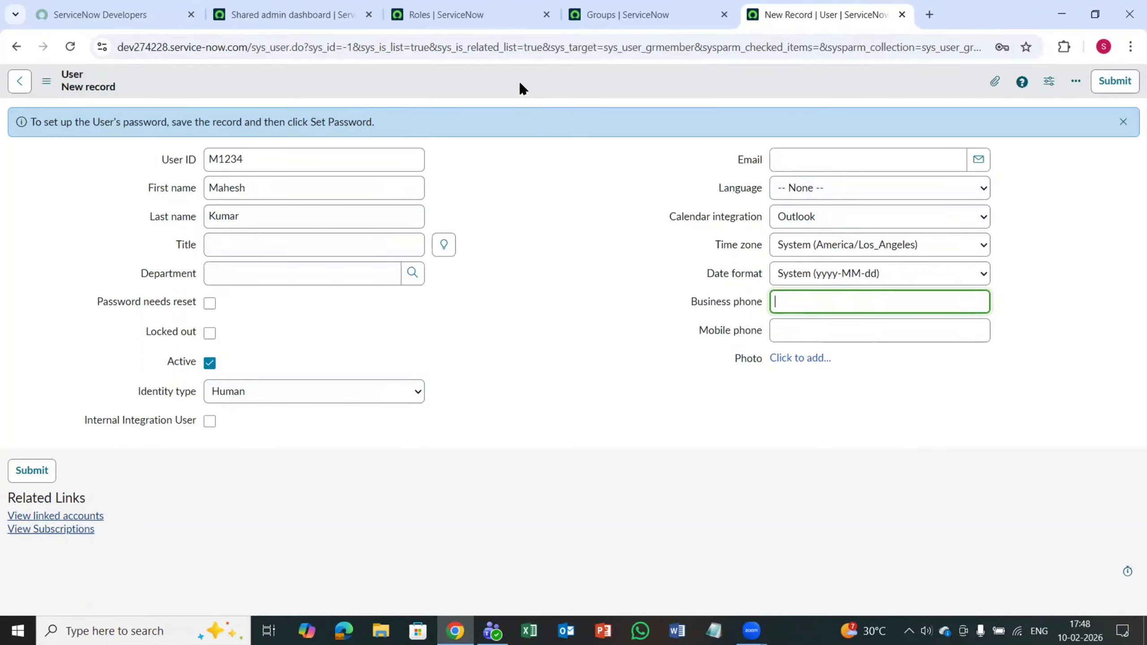
pyautogui.click(1124, 81)
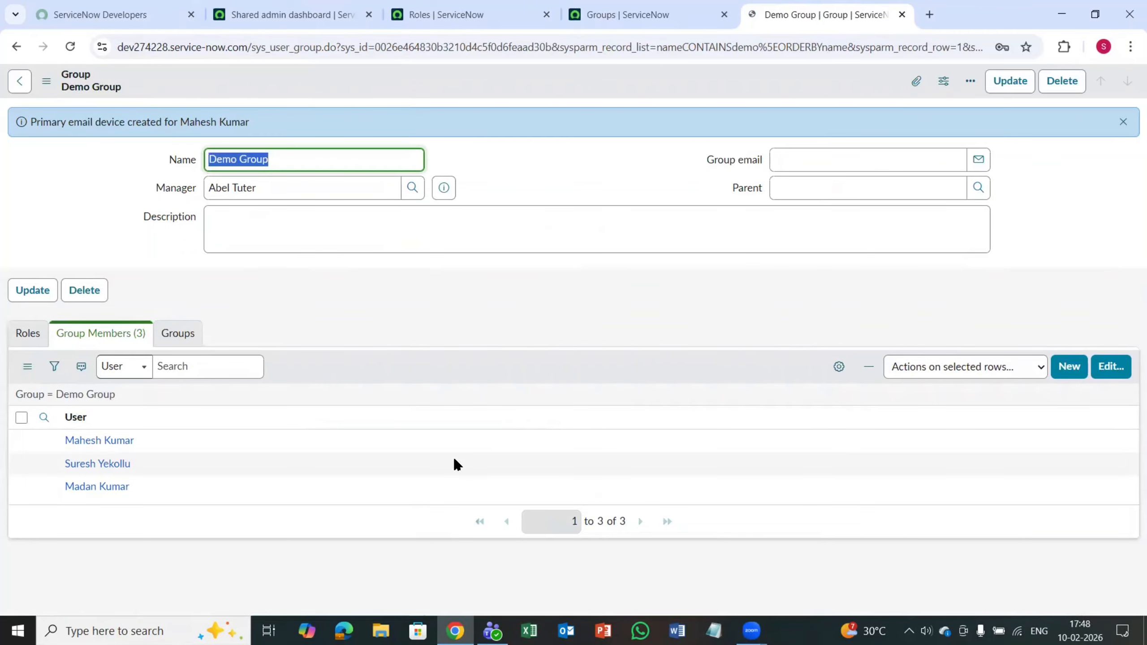
pyautogui.click(1004, 278)
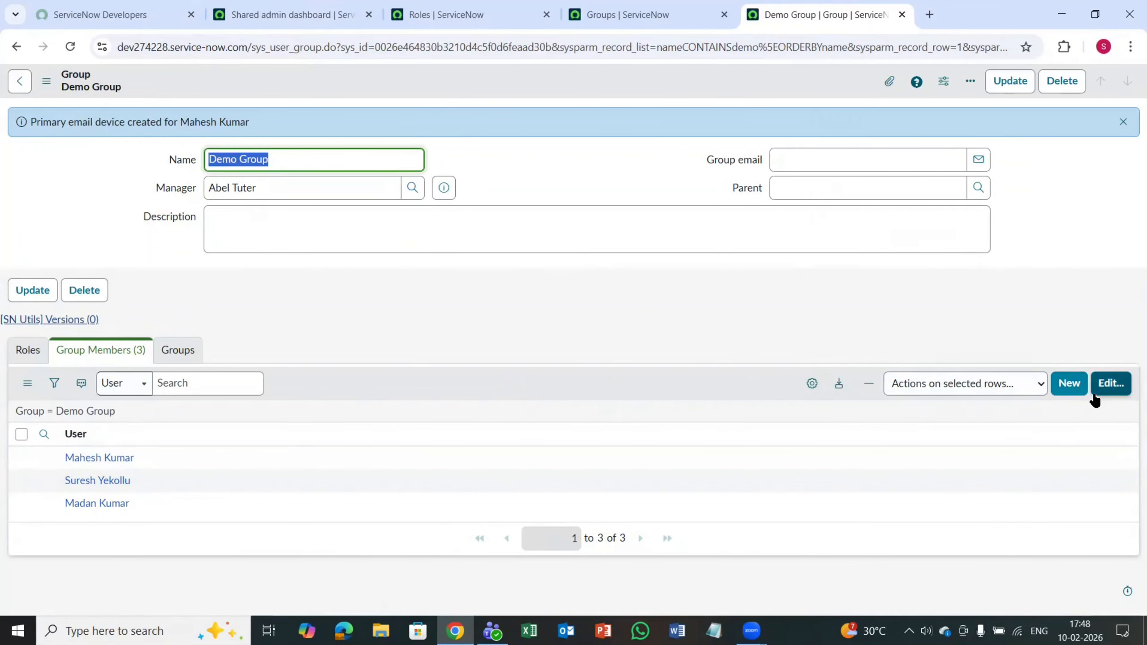
# Step: Add a user from the collection to Demo Group's members list, move that user back out, and save
pyautogui.click(1106, 382)
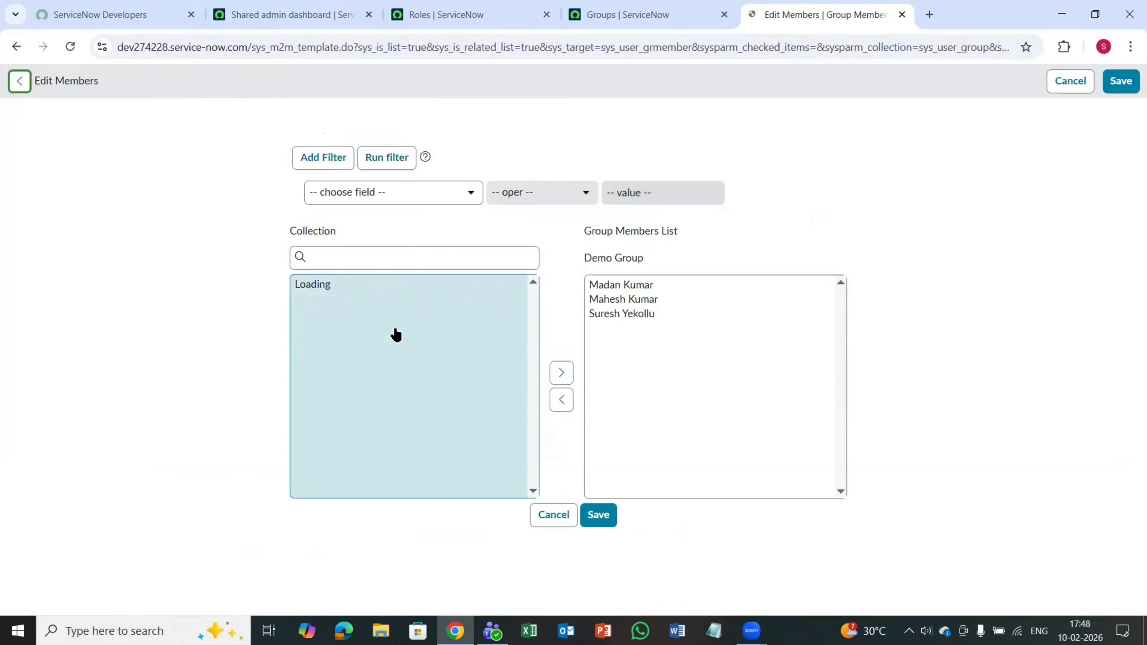
pyautogui.scroll(-5, 372, 377)
pyautogui.scroll(5, 373, 378)
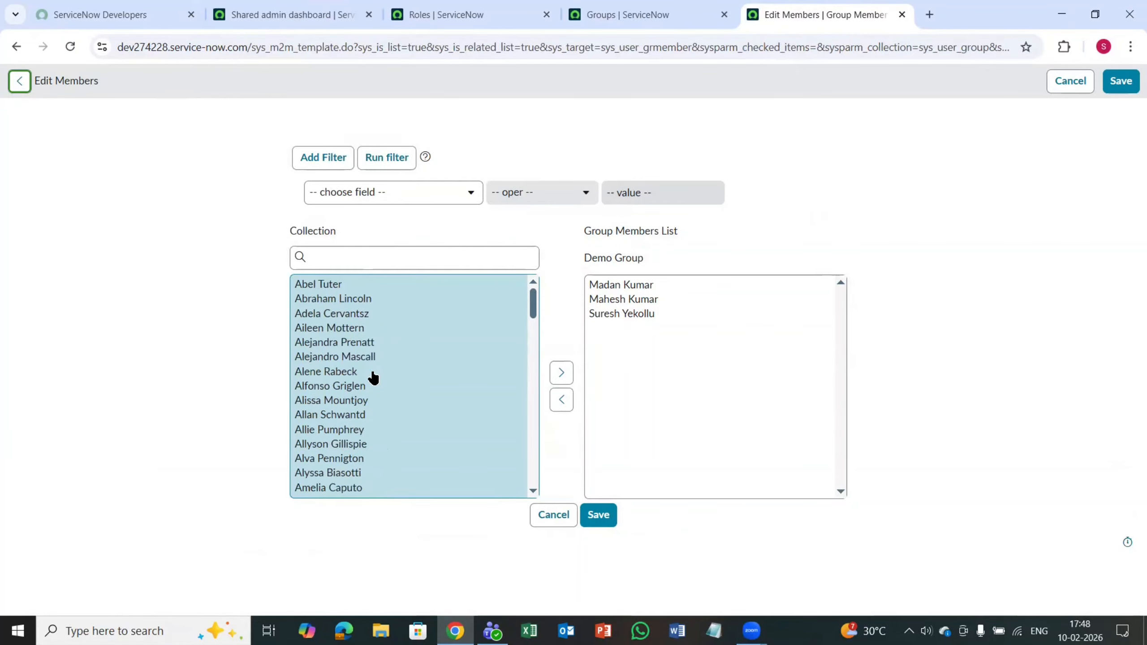
pyautogui.scroll(-15, 373, 378)
pyautogui.click(371, 373)
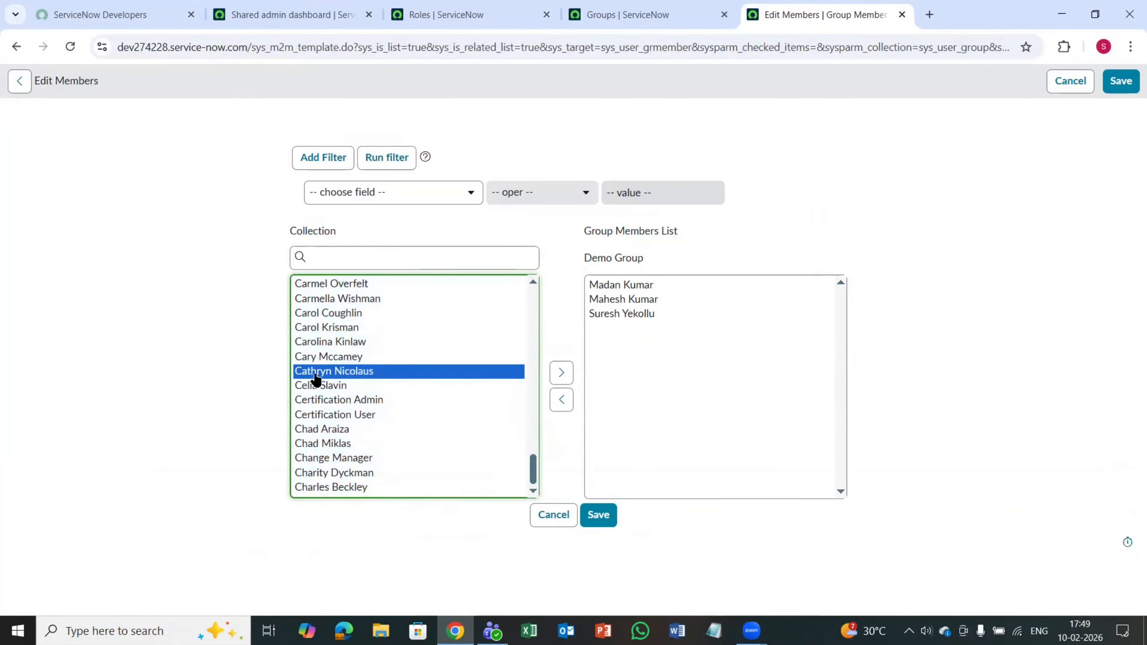
pyautogui.click(557, 374)
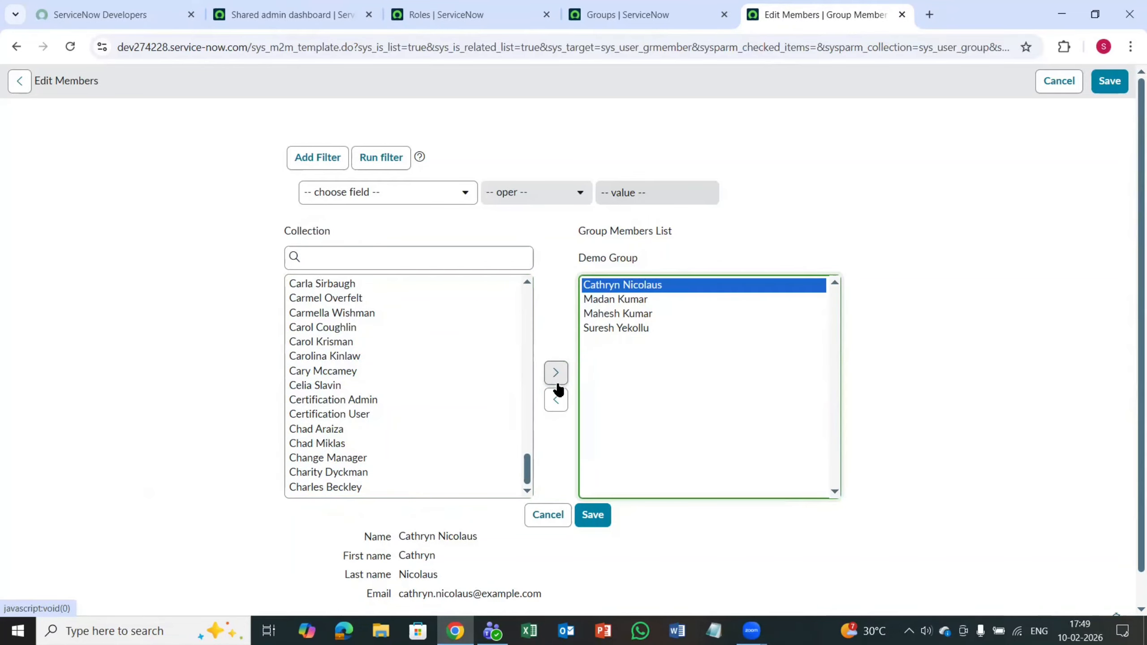
pyautogui.click(556, 399)
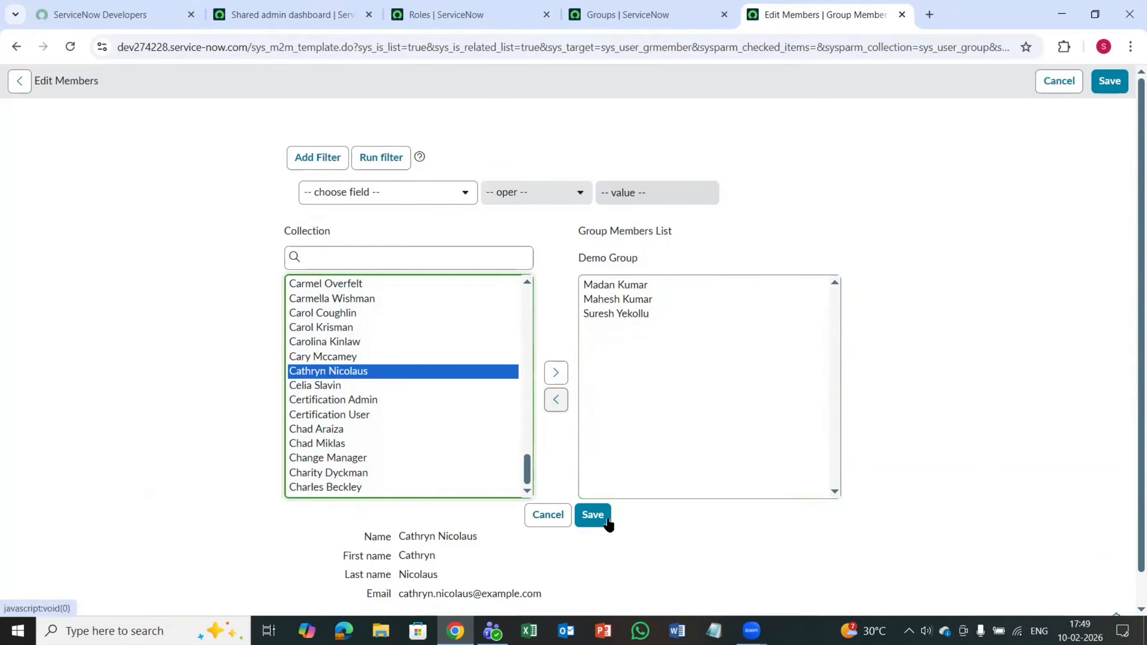
pyautogui.click(592, 518)
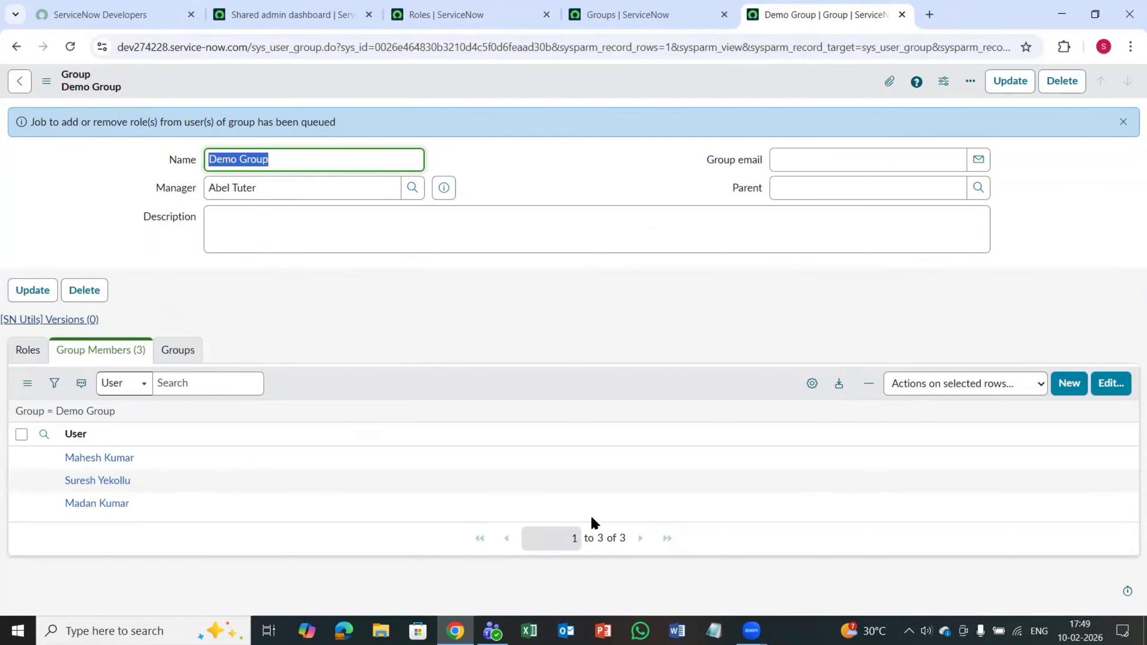
# Step: Review the Roles and Group Members related lists of the Demo Group record
pyautogui.click(170, 357)
pyautogui.click(26, 352)
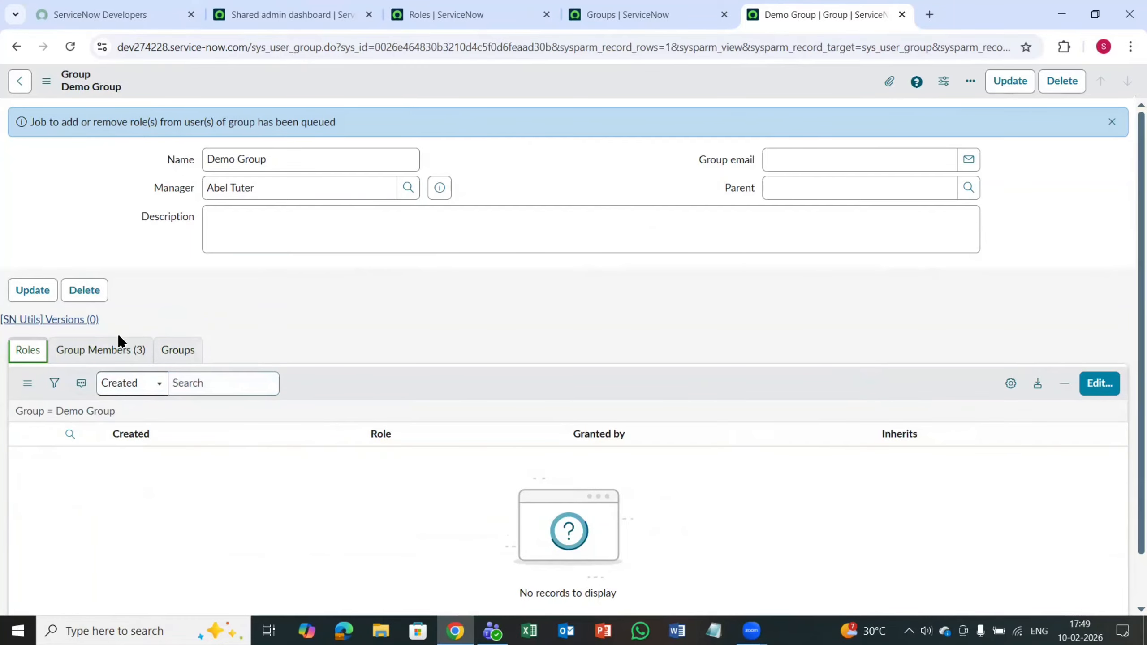
pyautogui.click(113, 352)
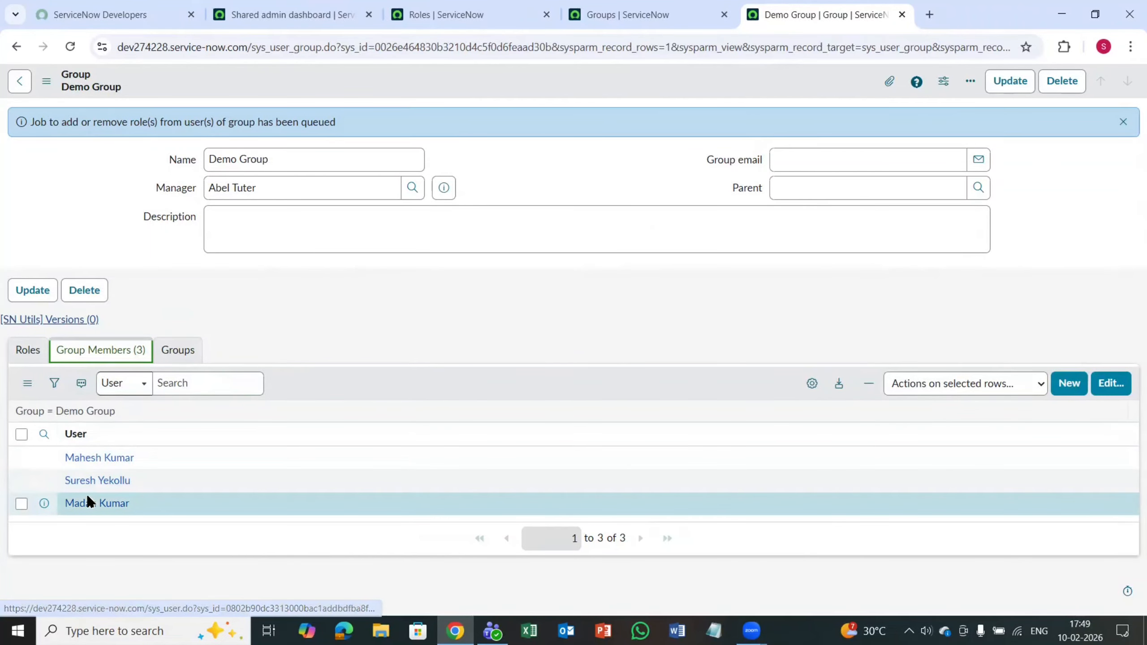
pyautogui.click(21, 357)
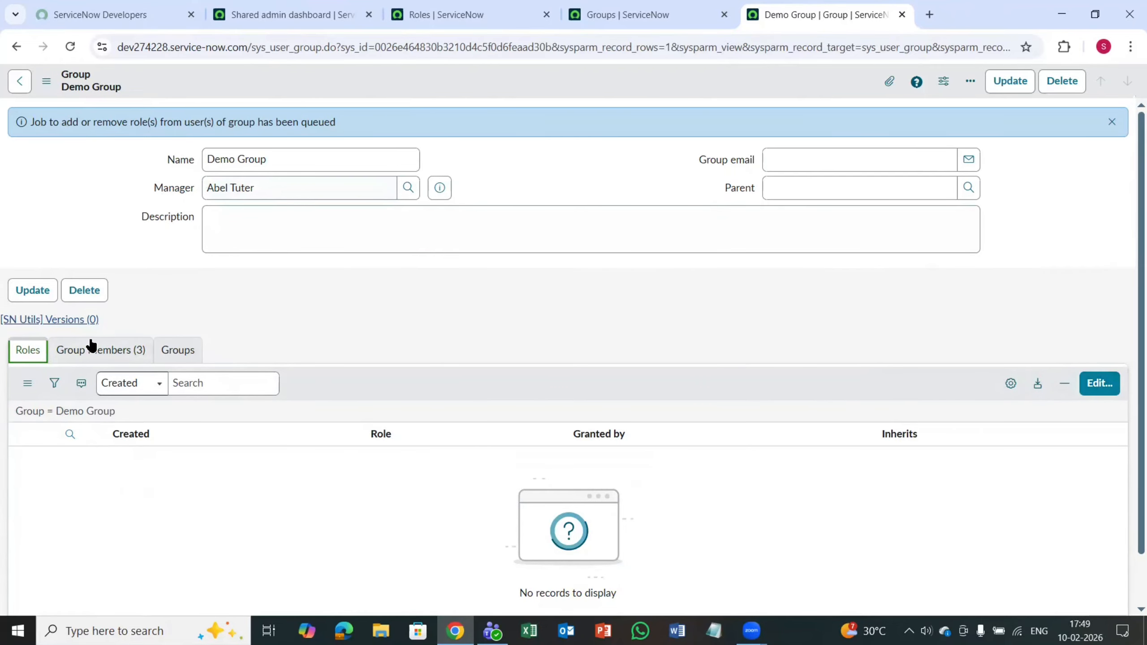
pyautogui.click(80, 350)
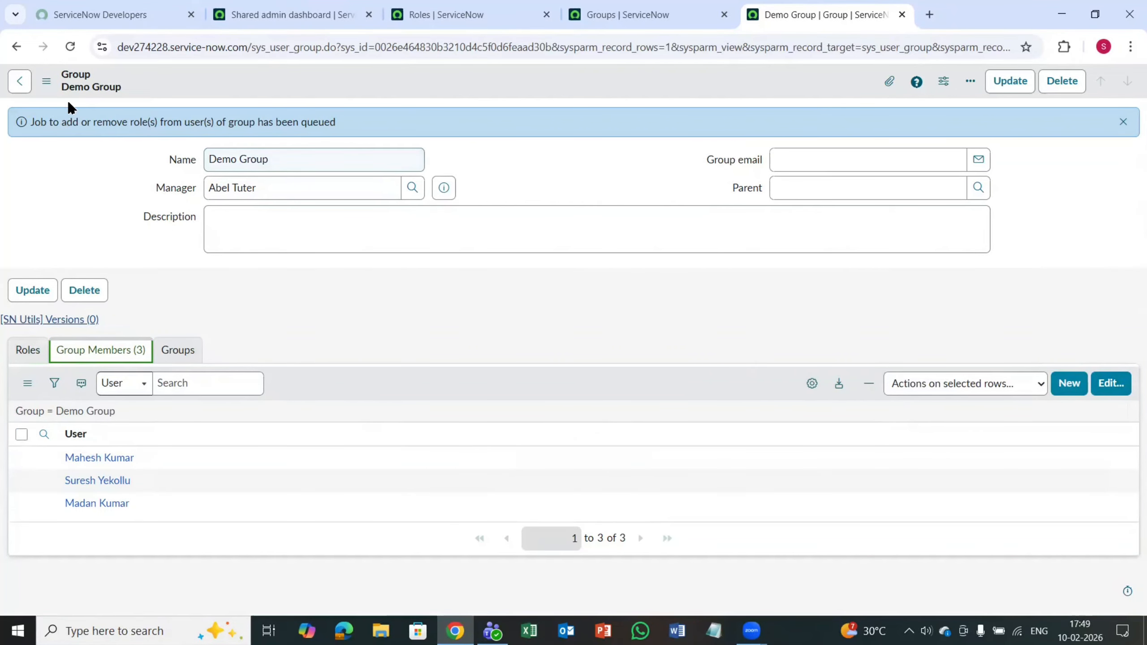
# Step: Open the Demo Group's roles for editing and search the role collection for "admin"
pyautogui.click(20, 347)
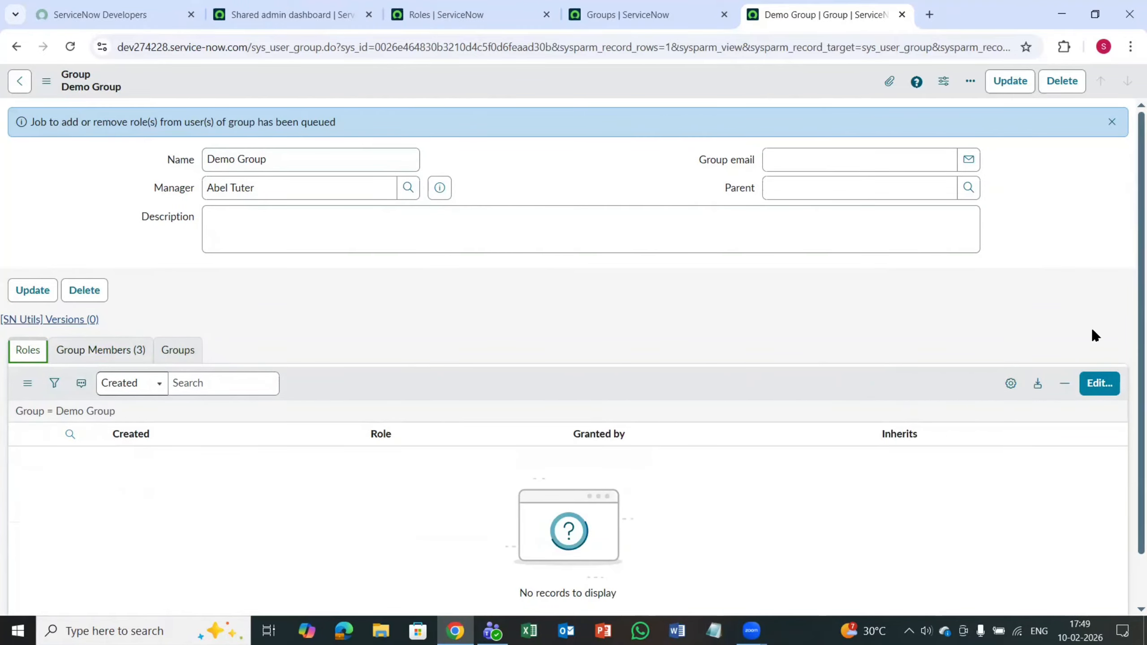
pyautogui.click(1097, 391)
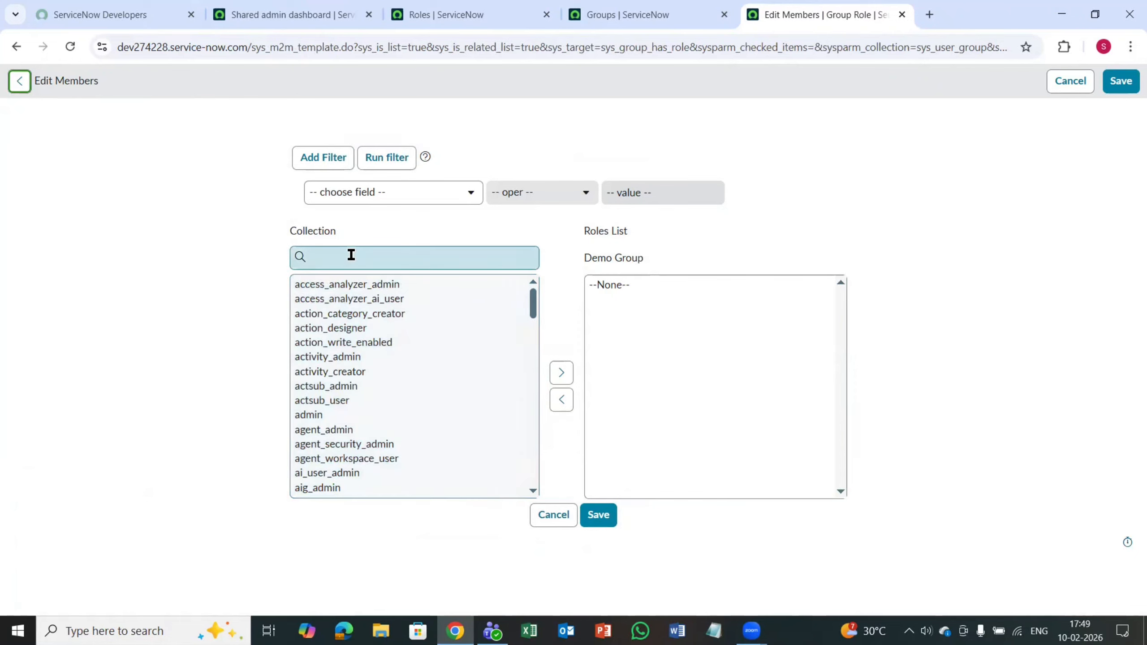
pyautogui.click(350, 255)
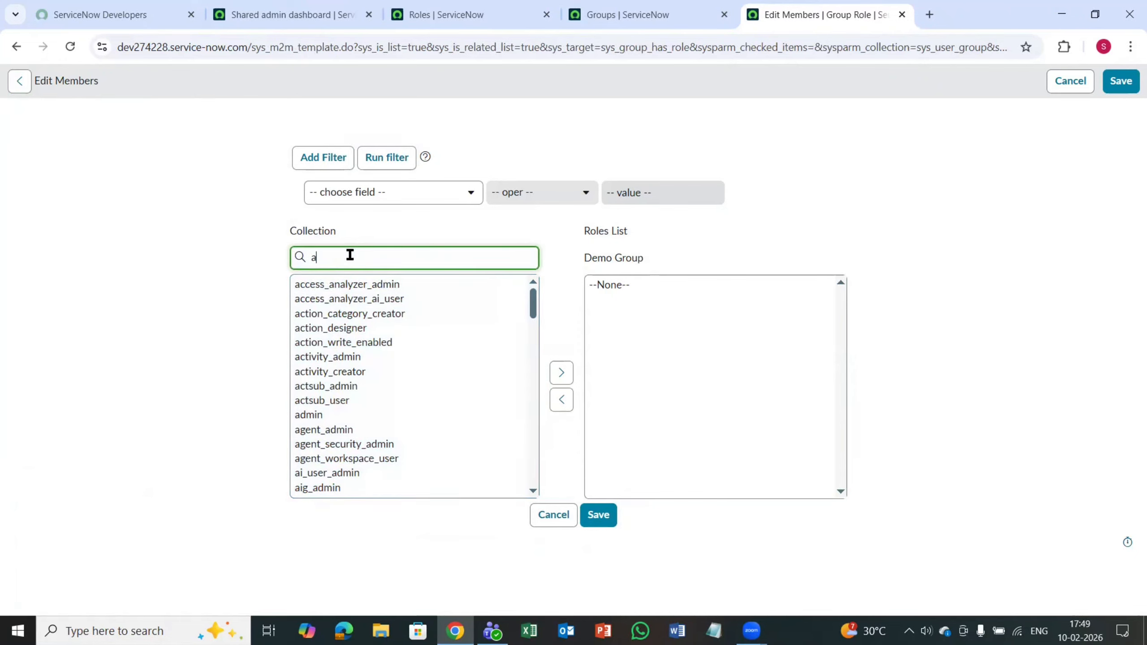
pyautogui.write('adm')
pyautogui.press('BackSpace')
pyautogui.press('BackSpace')
pyautogui.press('BackSpace')
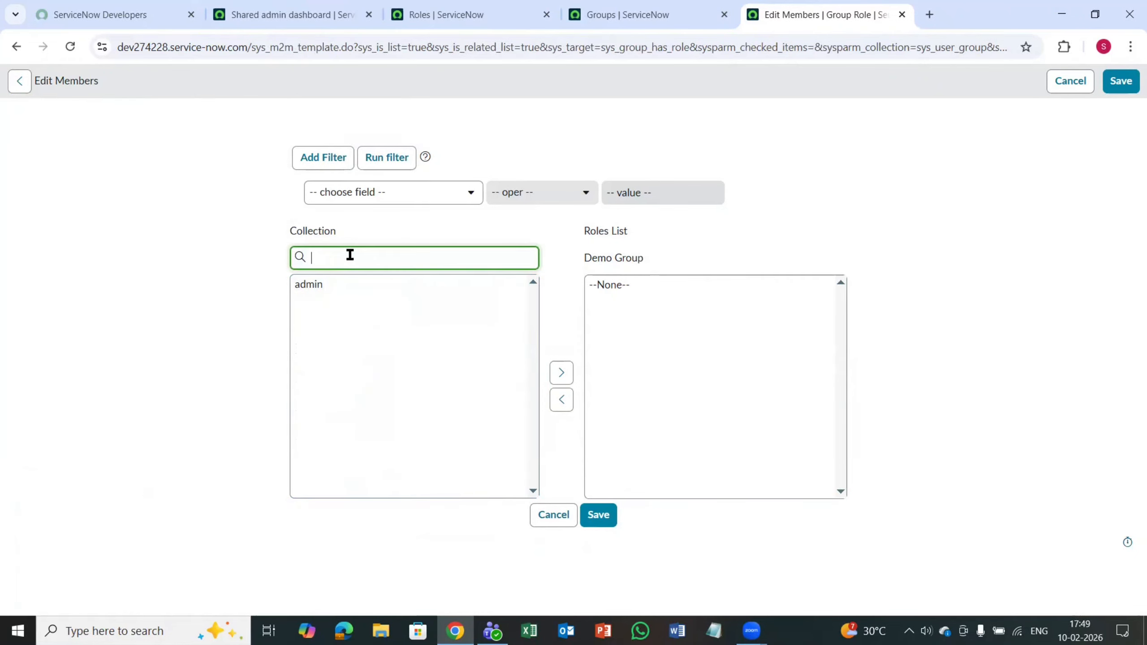
pyautogui.write('admi')
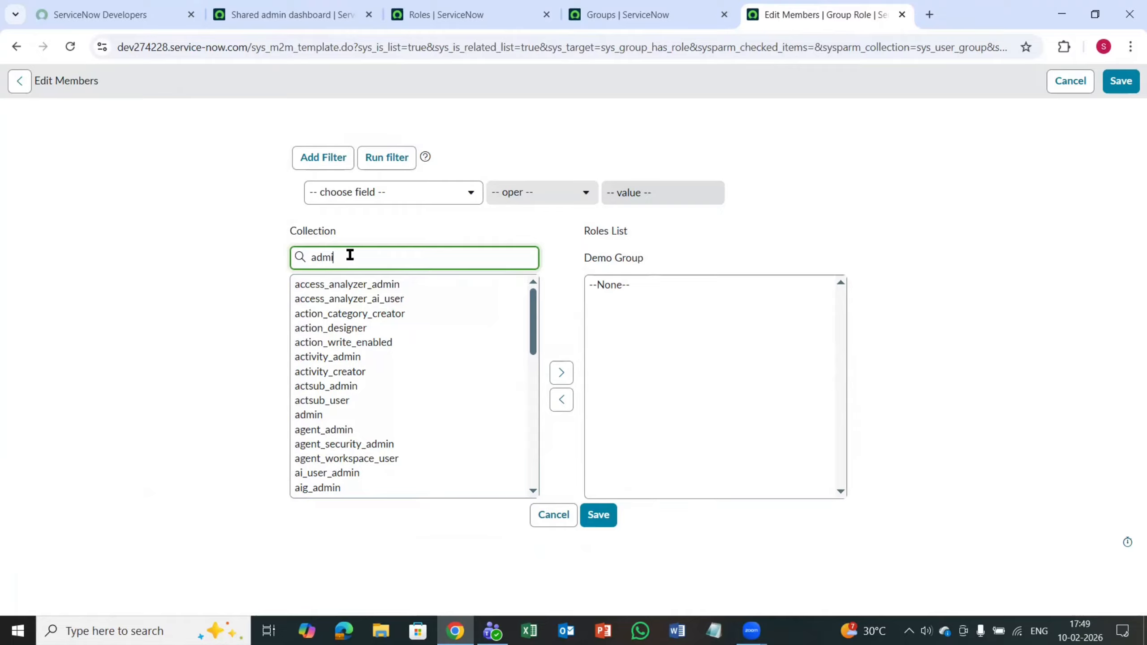
pyautogui.write('n')
# Step: Add the admin role to Demo Group's roles list and save the list
pyautogui.click(336, 283)
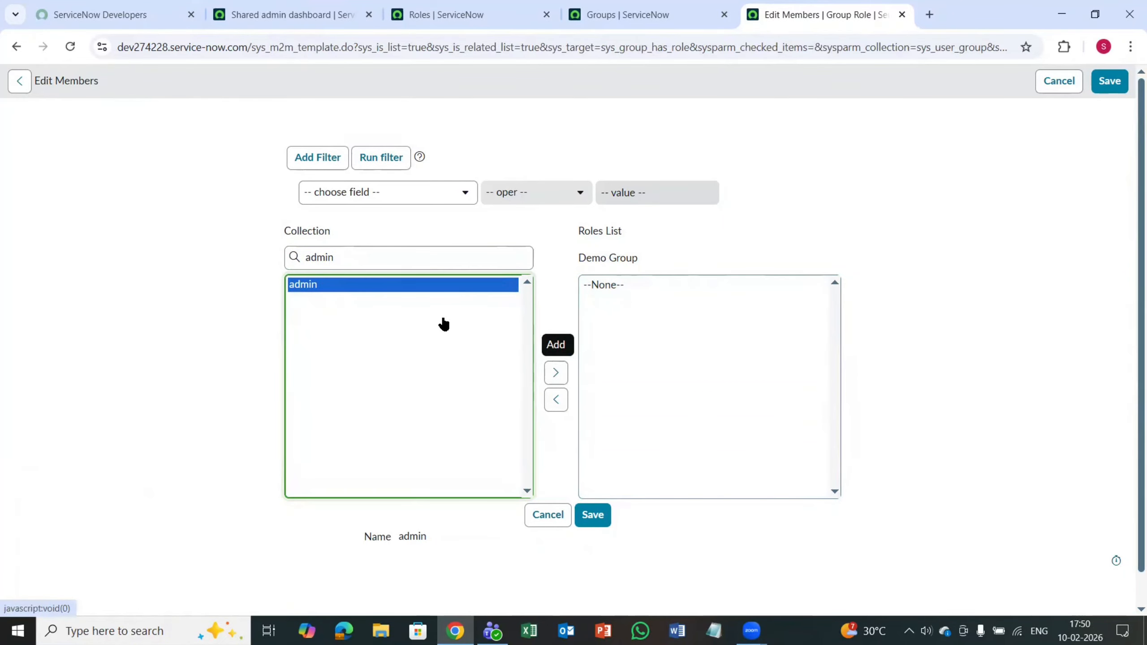
pyautogui.click(556, 376)
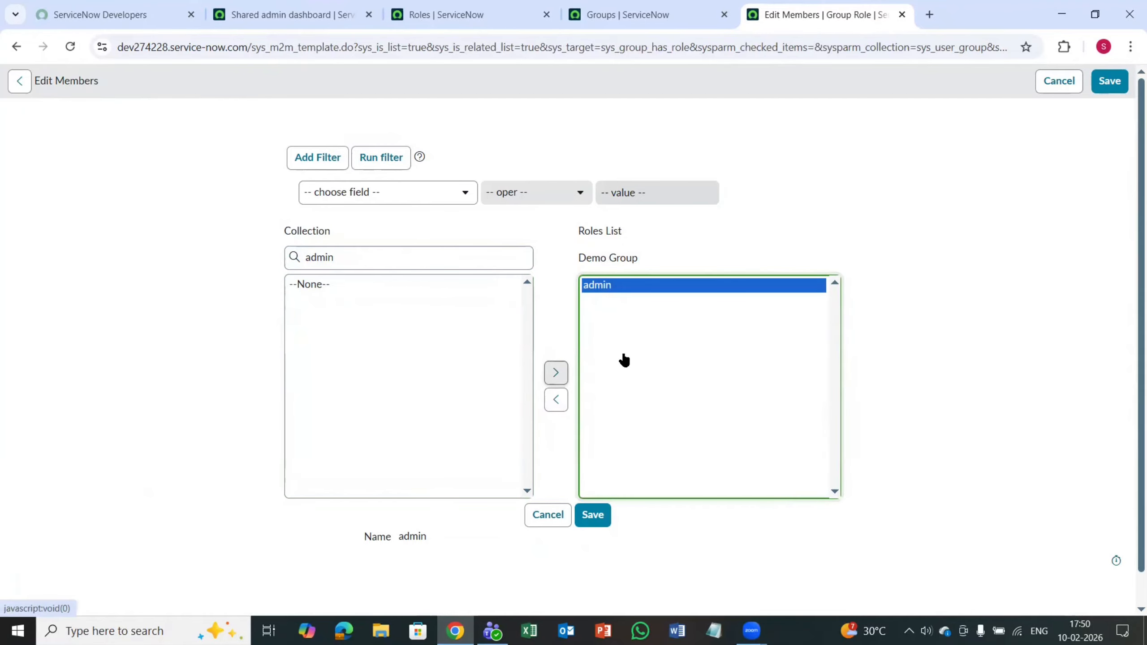
pyautogui.click(594, 514)
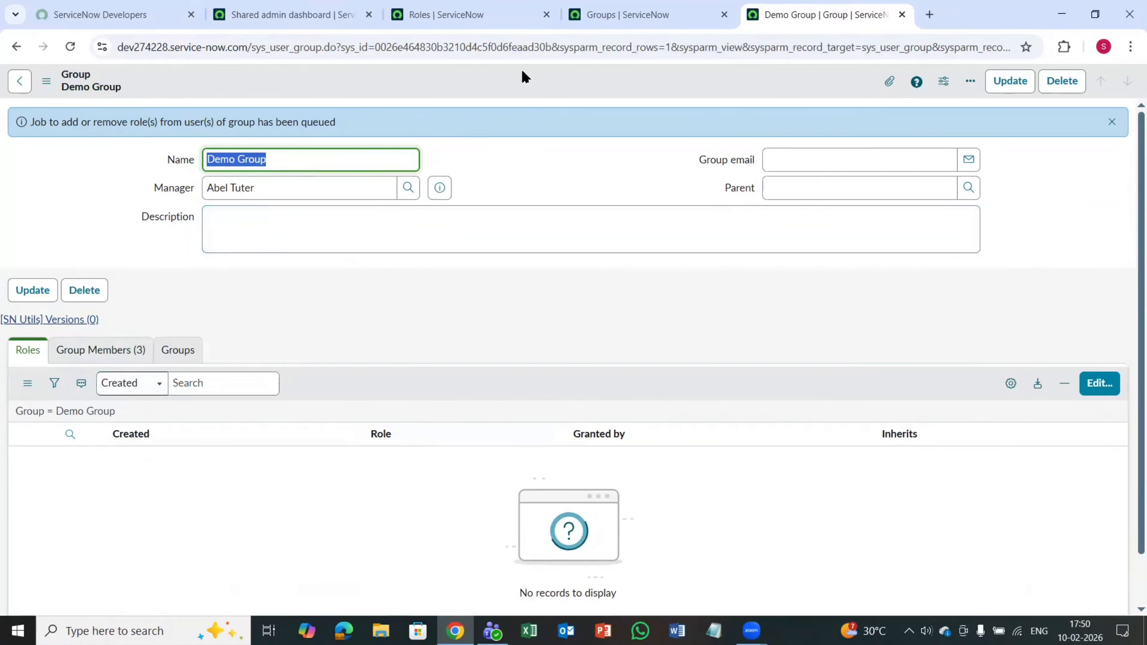
# Step: Save the Demo Group record and check its Roles and Group Members related lists
pyautogui.rightClick(507, 80)
pyautogui.click(527, 89)
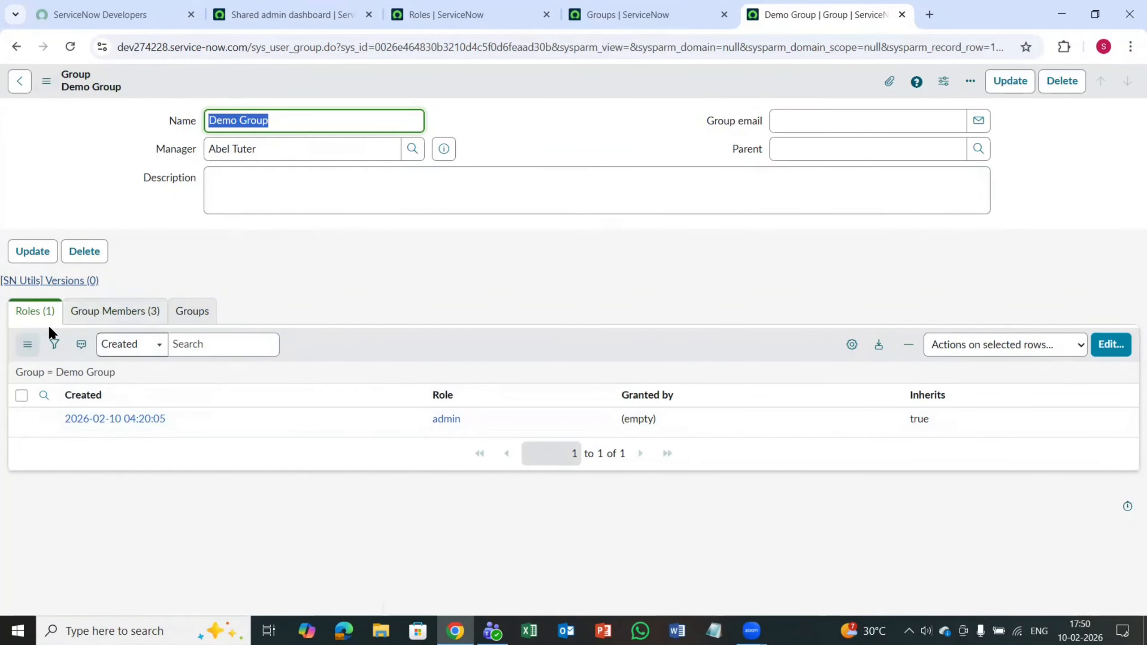
pyautogui.click(132, 316)
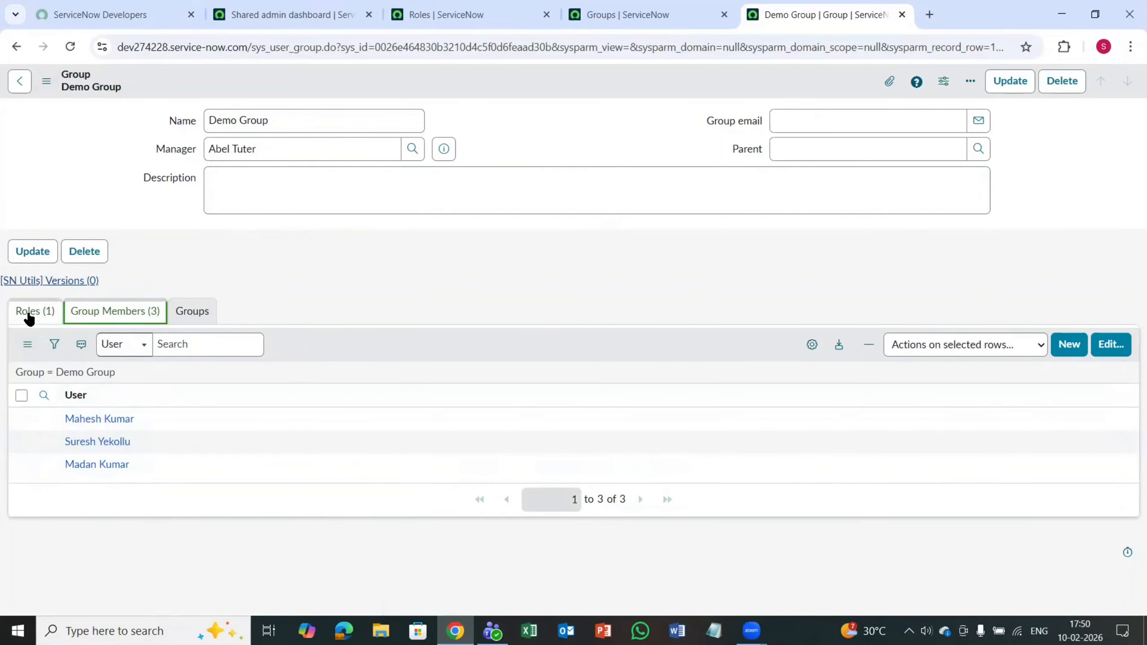
pyautogui.click(29, 316)
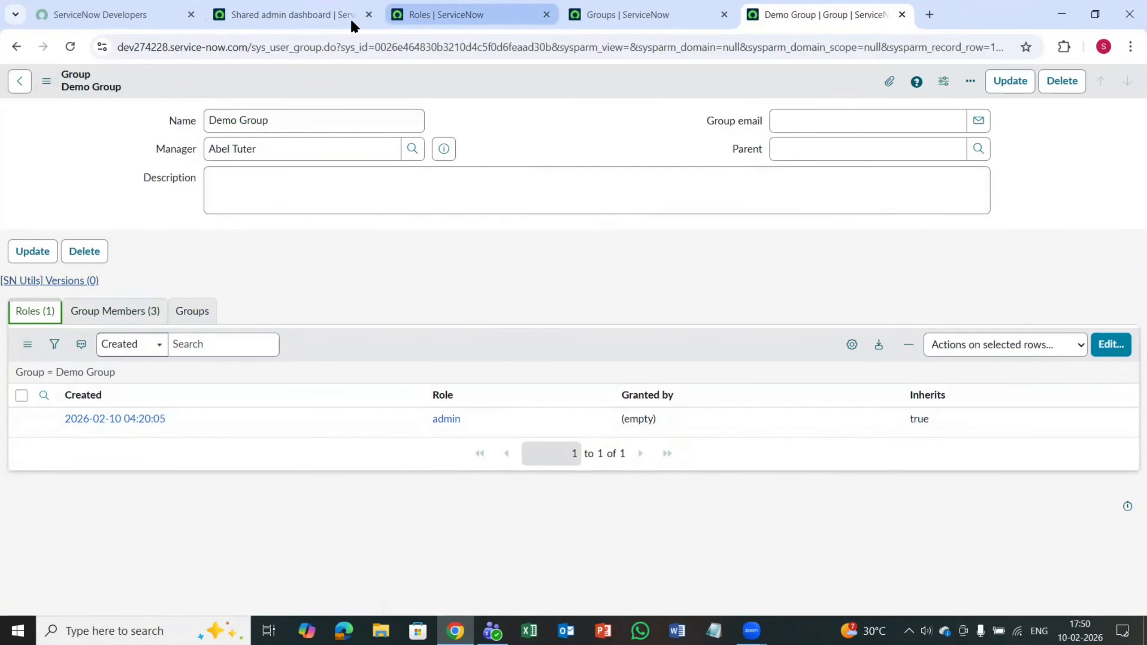
# Step: Open the Users list from the Shared admin dashboard with the navigator command sys_user.LIST
pyautogui.click(315, 17)
pyautogui.click(160, 86)
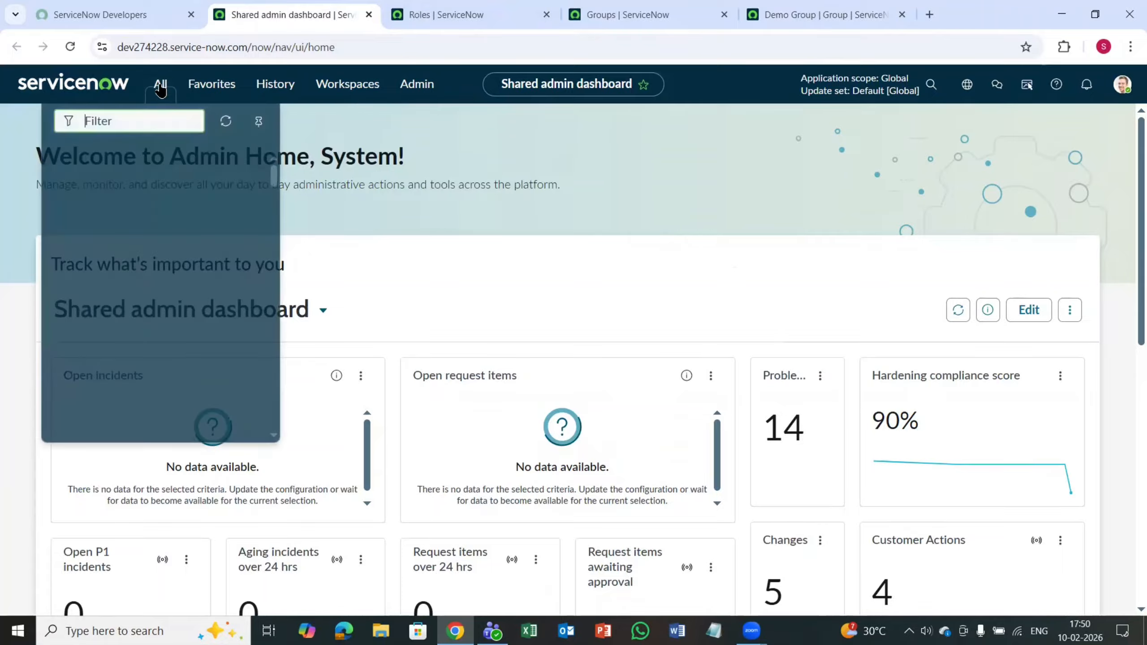
pyautogui.write('sy')
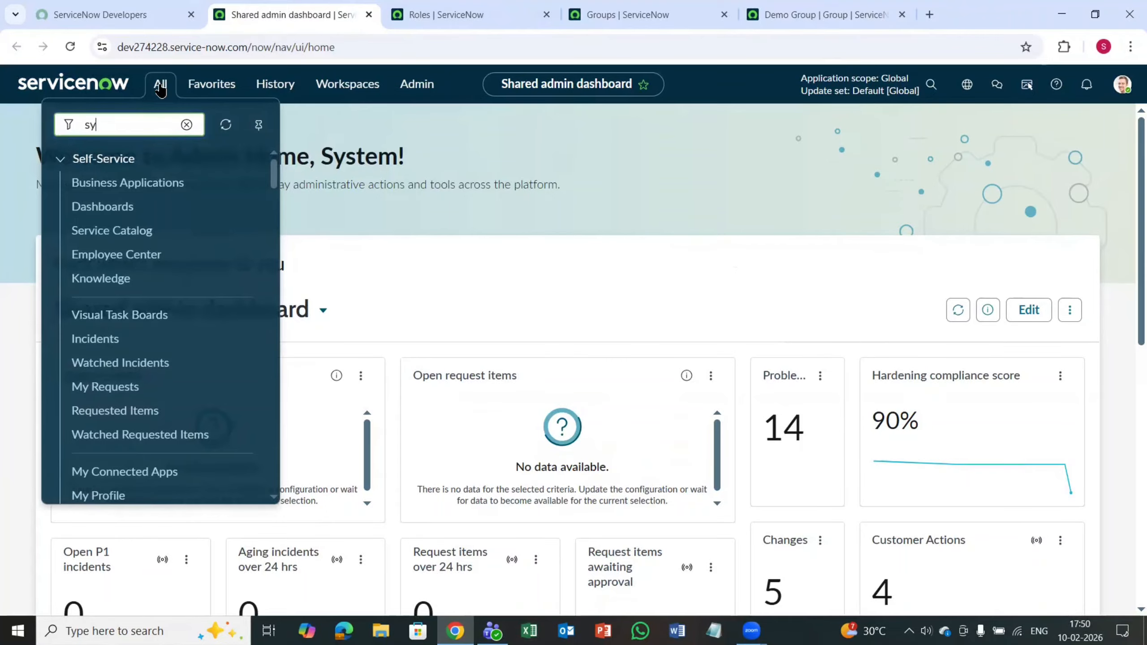
pyautogui.write('s_us')
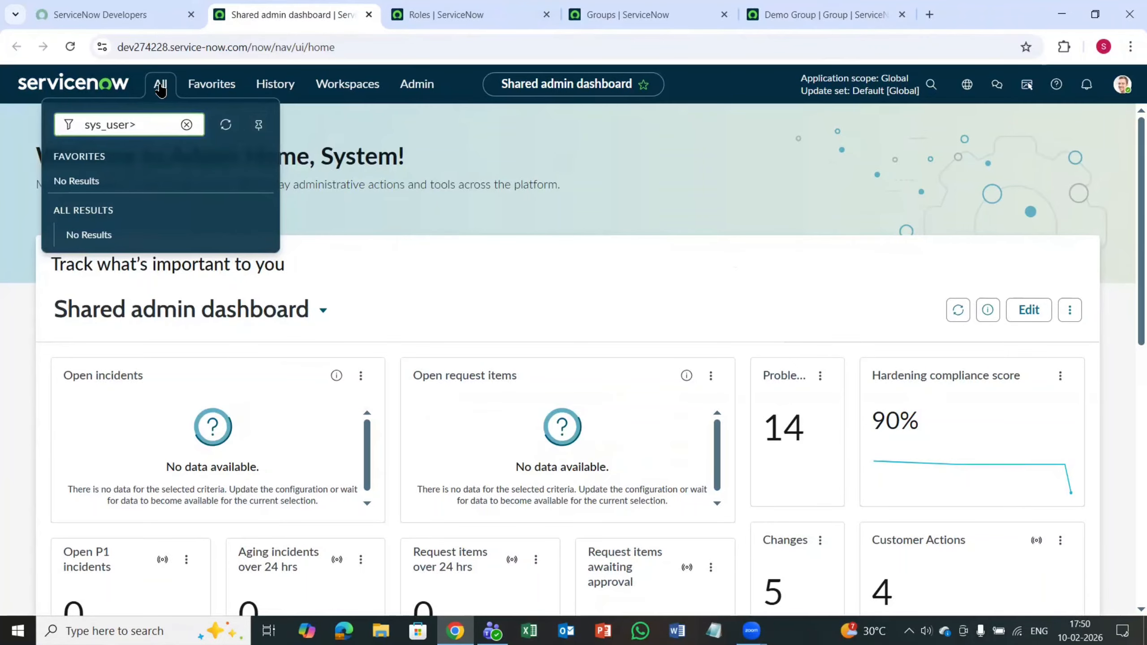
pyautogui.write('er.LIST')
pyautogui.press('Return')
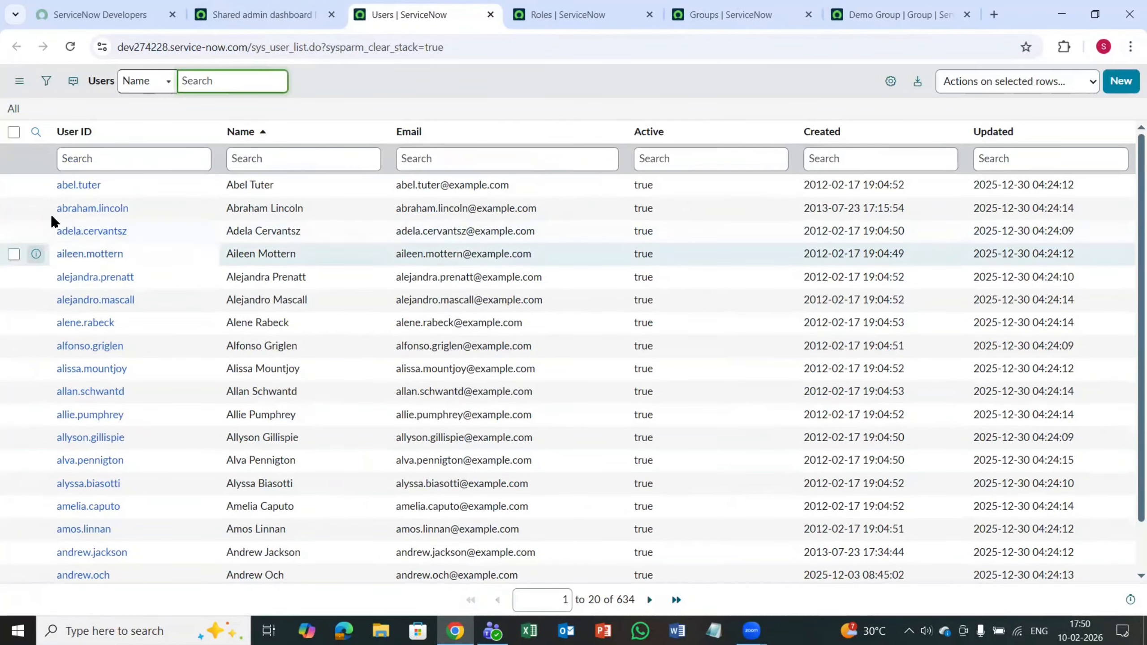
# Step: Try to find group members by first name in the Users list's User ID column, using starts-with and contains searches, and clear the search
pyautogui.click(128, 161)
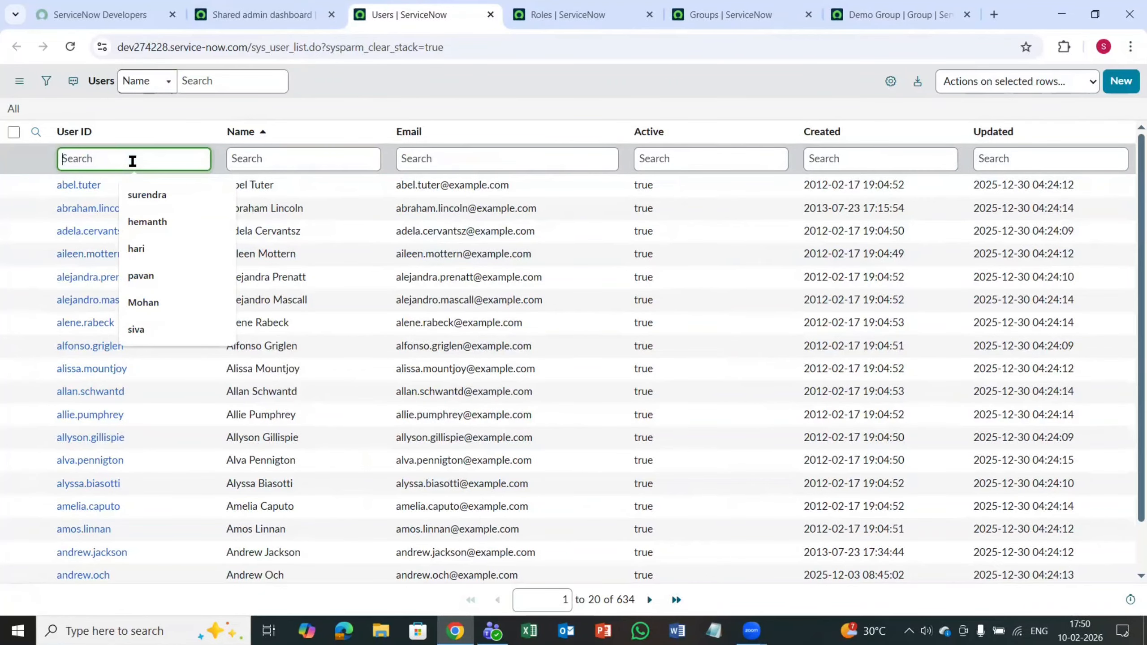
pyautogui.write('madan')
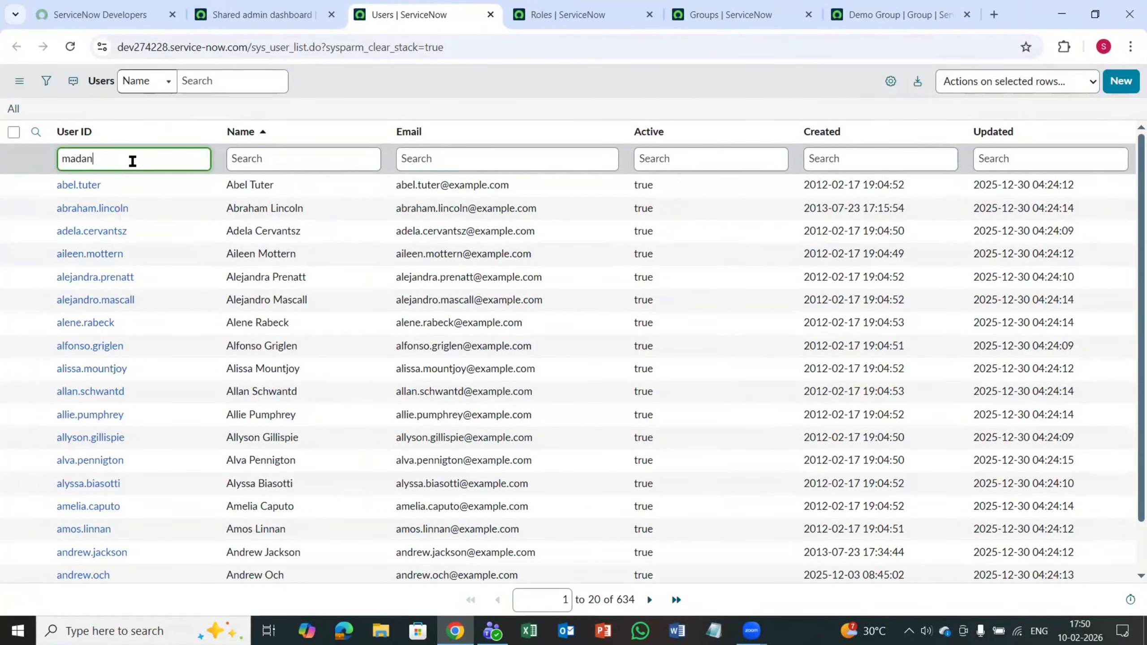
pyautogui.press('Return')
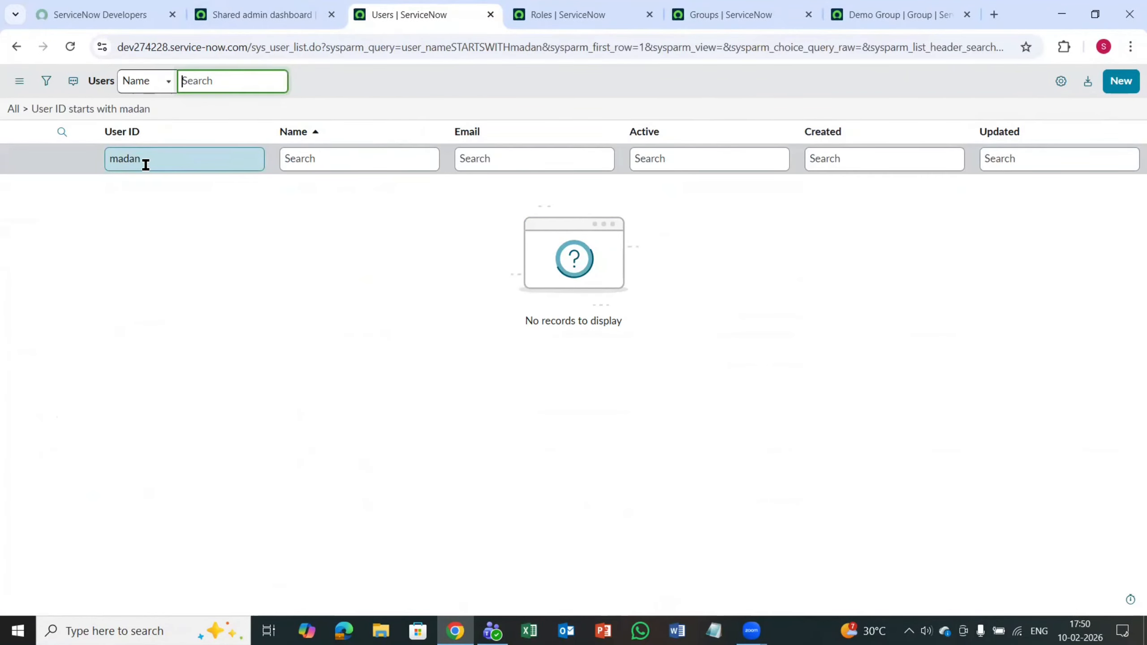
pyautogui.click(159, 165)
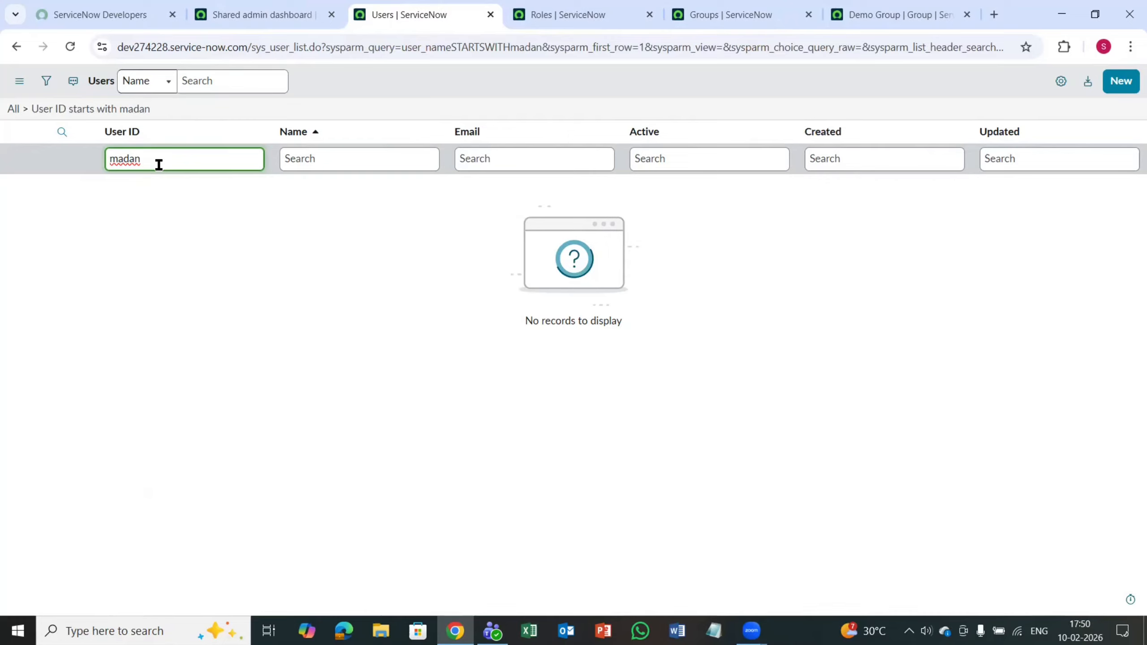
pyautogui.press('BackSpace')
pyautogui.press('BackSpace')
pyautogui.press('BackSpace')
pyautogui.press('BackSpace')
pyautogui.press('BackSpace')
pyautogui.write('*')
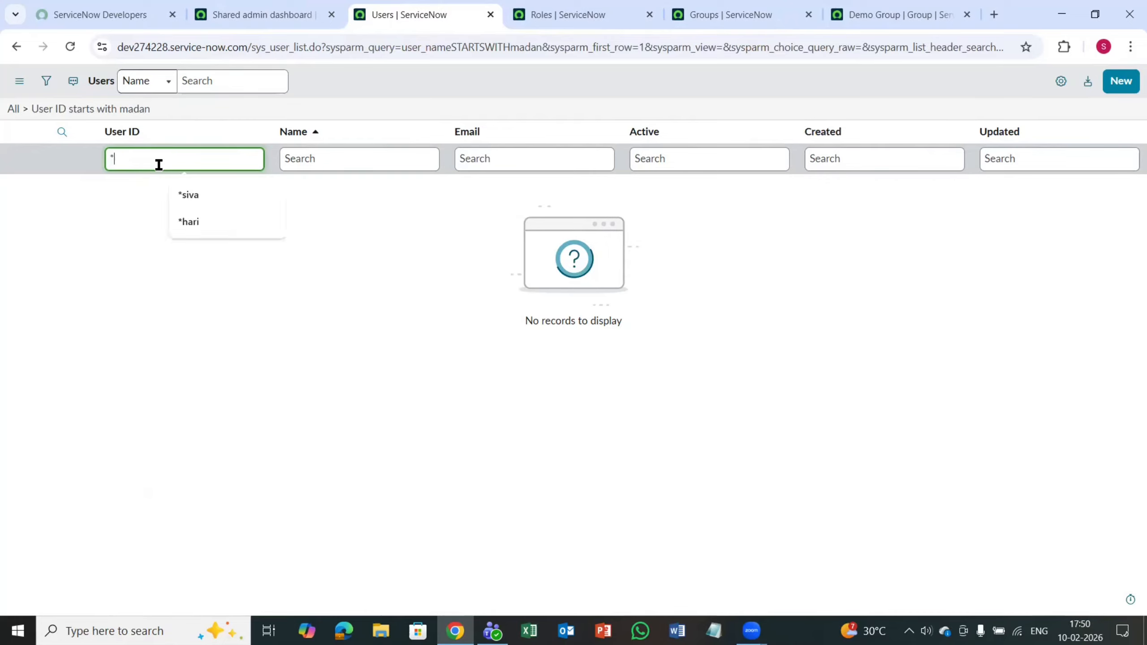
pyautogui.write('mahesh')
pyautogui.press('Return')
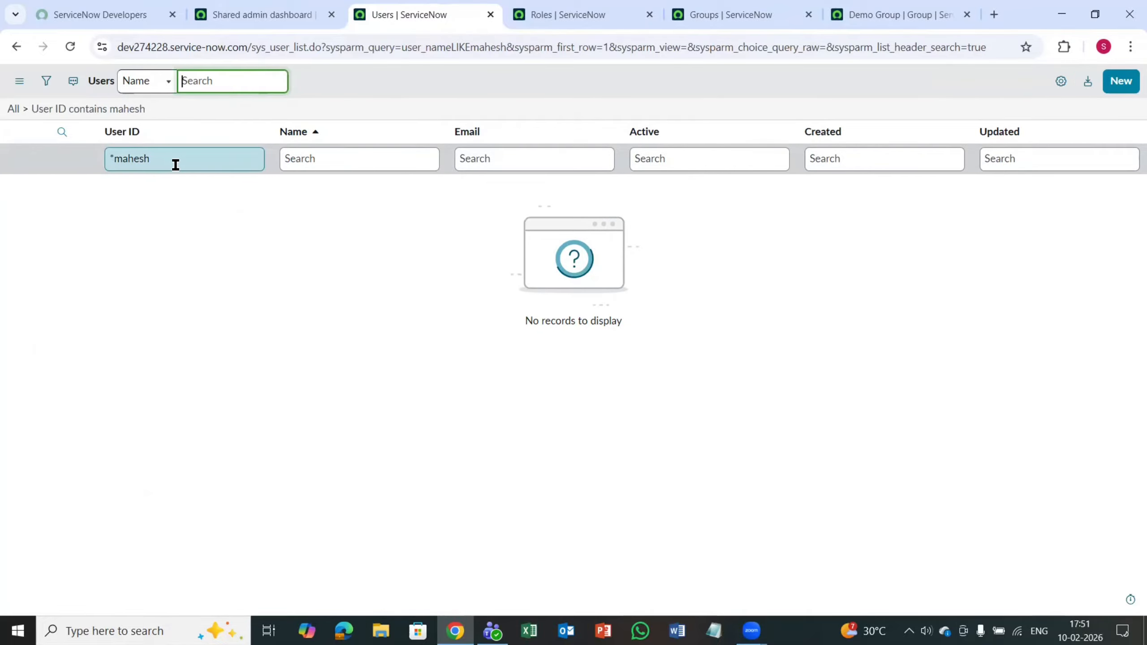
pyautogui.click(177, 165)
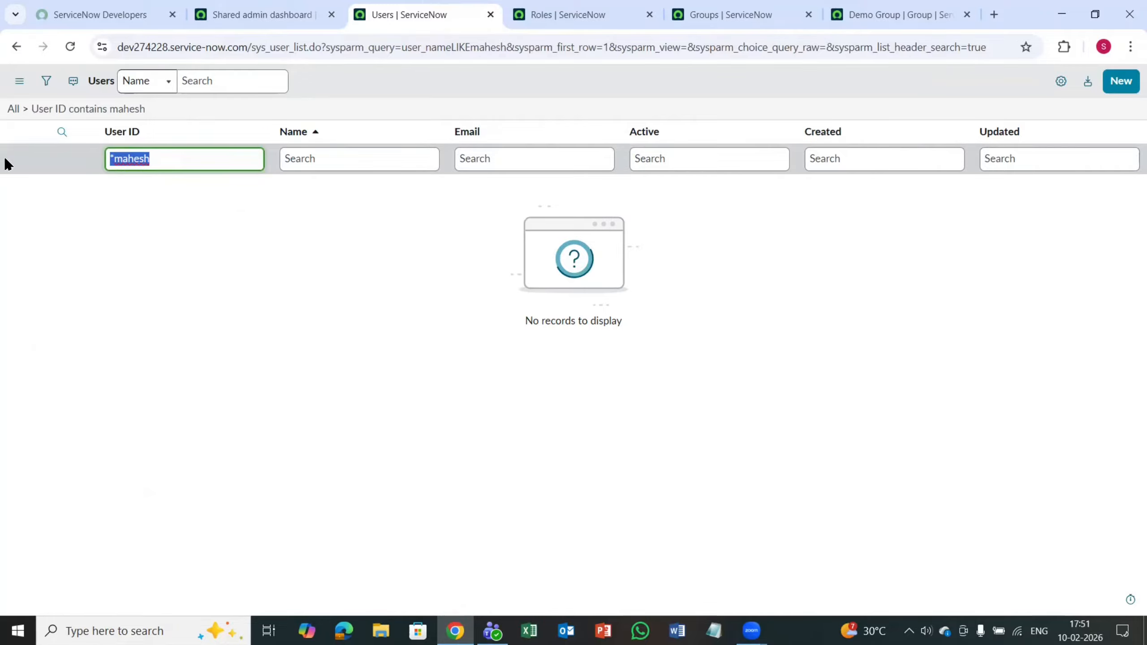
pyautogui.press('BackSpace')
# Step: Search the Users list's Name column for the new group member's first name and open that user's record
pyautogui.click(315, 158)
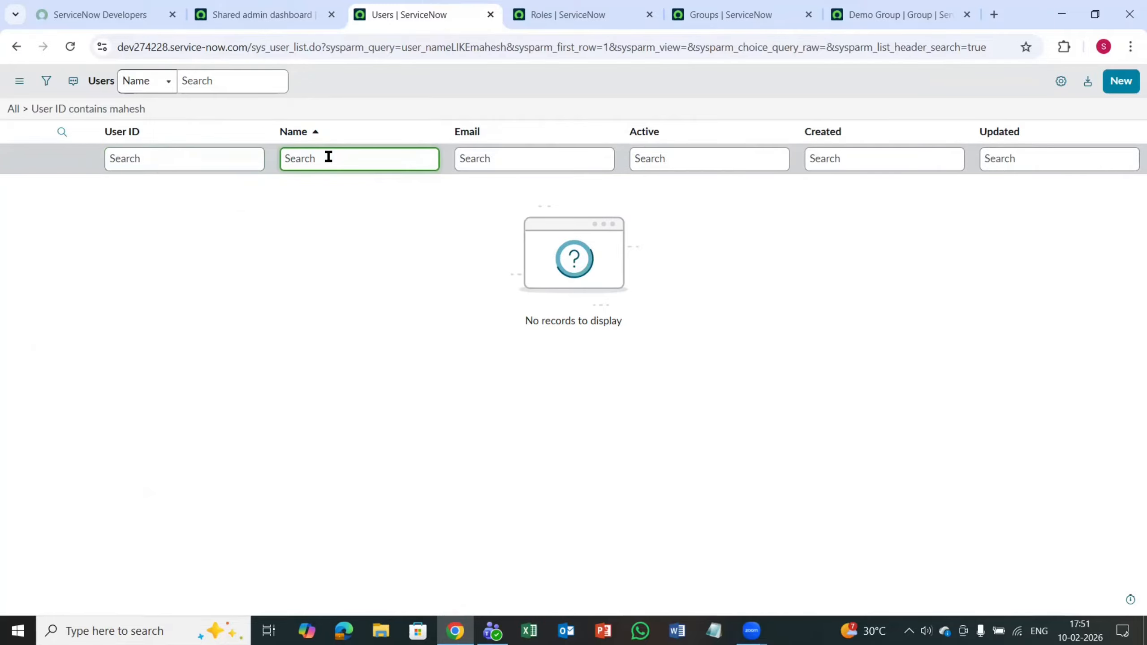
pyautogui.write('Mahesh')
pyautogui.press('Return')
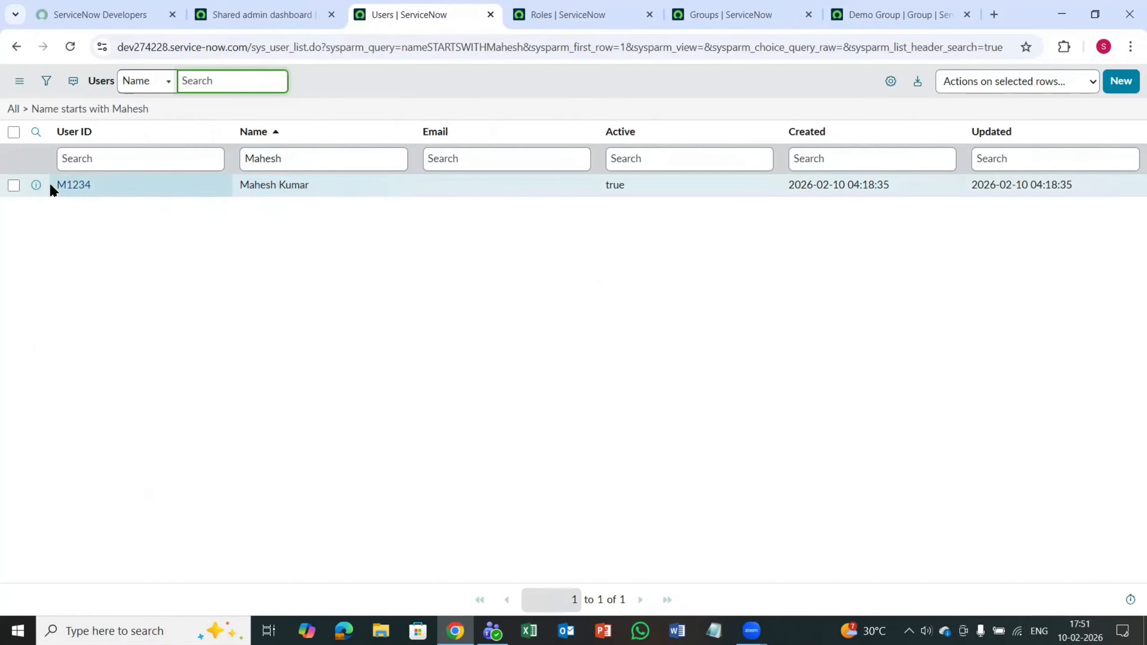
pyautogui.click(70, 190)
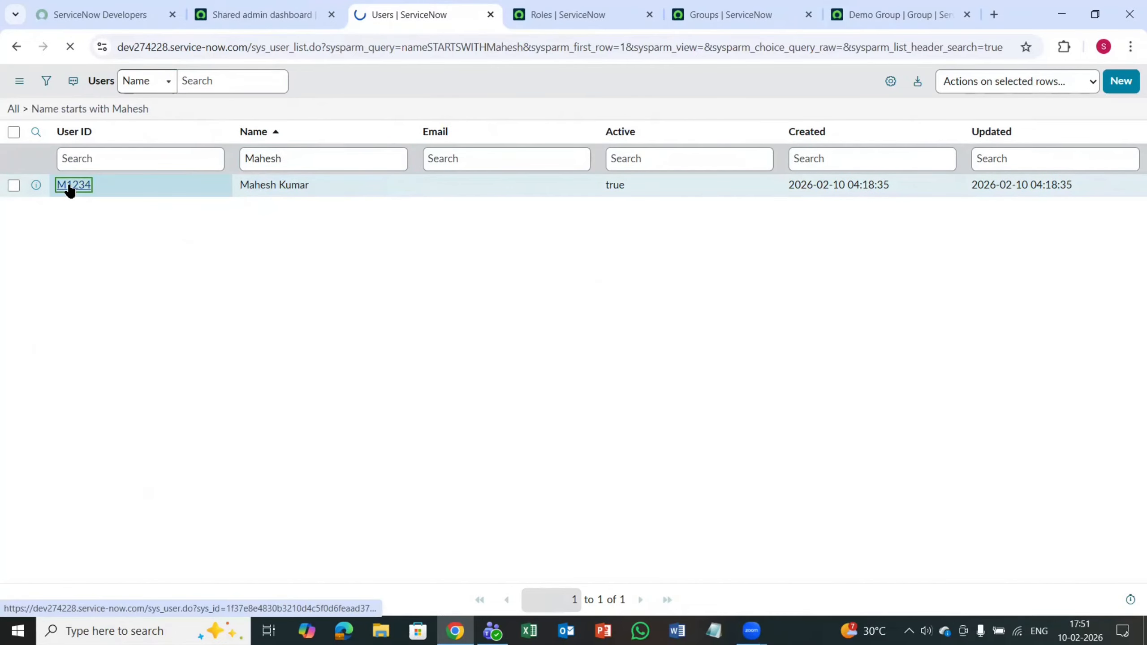
# Step: Open the Roles related list of the user record and examine the inherited roles on its first page
pyautogui.scroll(-4, 310, 335)
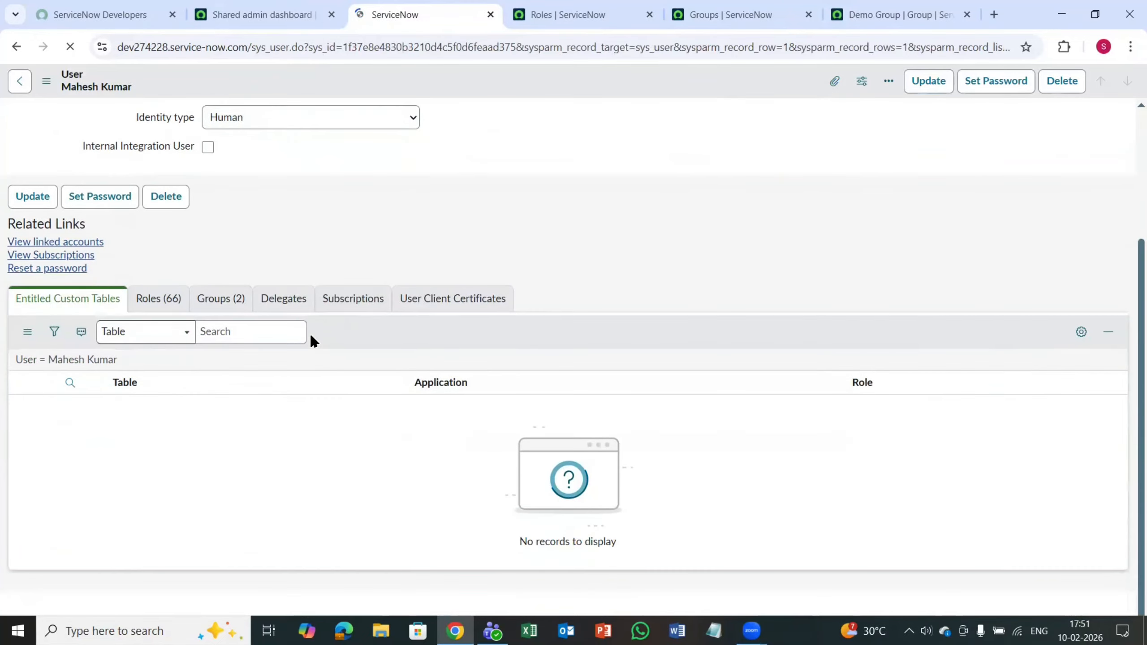
pyautogui.scroll(1, 311, 335)
pyautogui.scroll(-1, 310, 337)
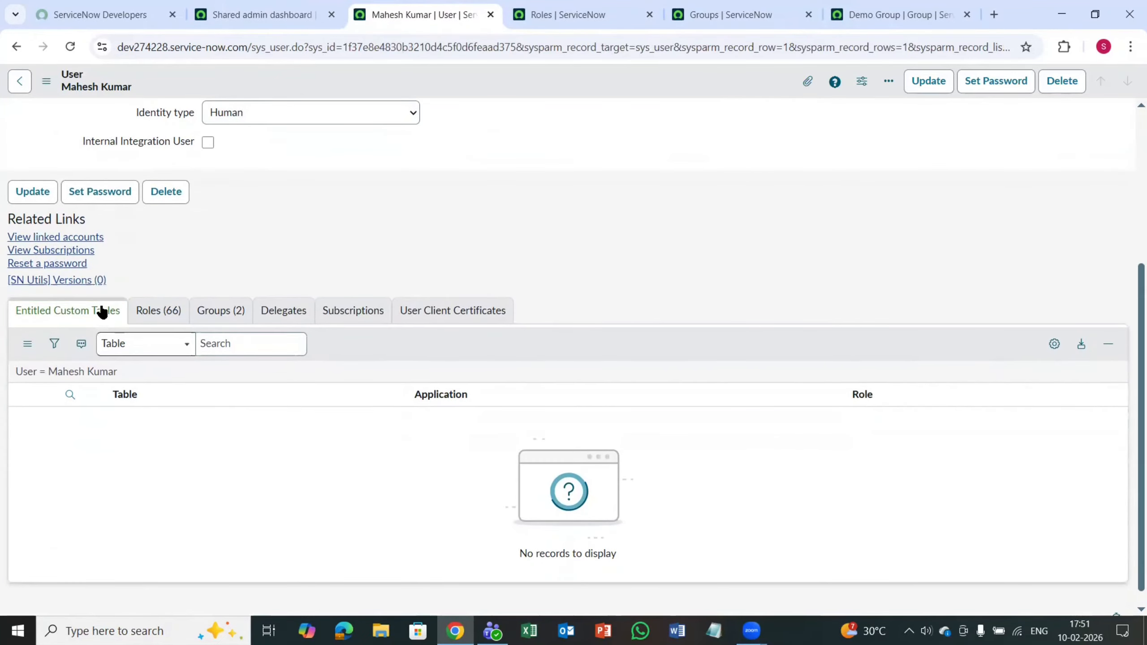
pyautogui.click(164, 316)
pyautogui.scroll(-5, 283, 371)
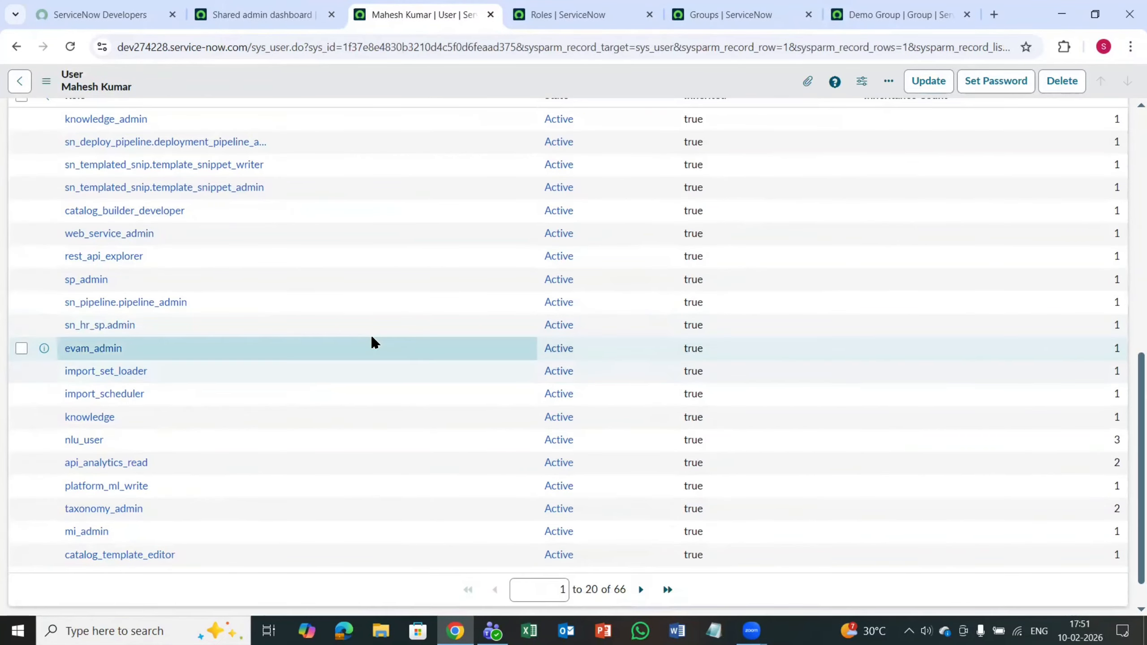
pyautogui.scroll(4, 214, 340)
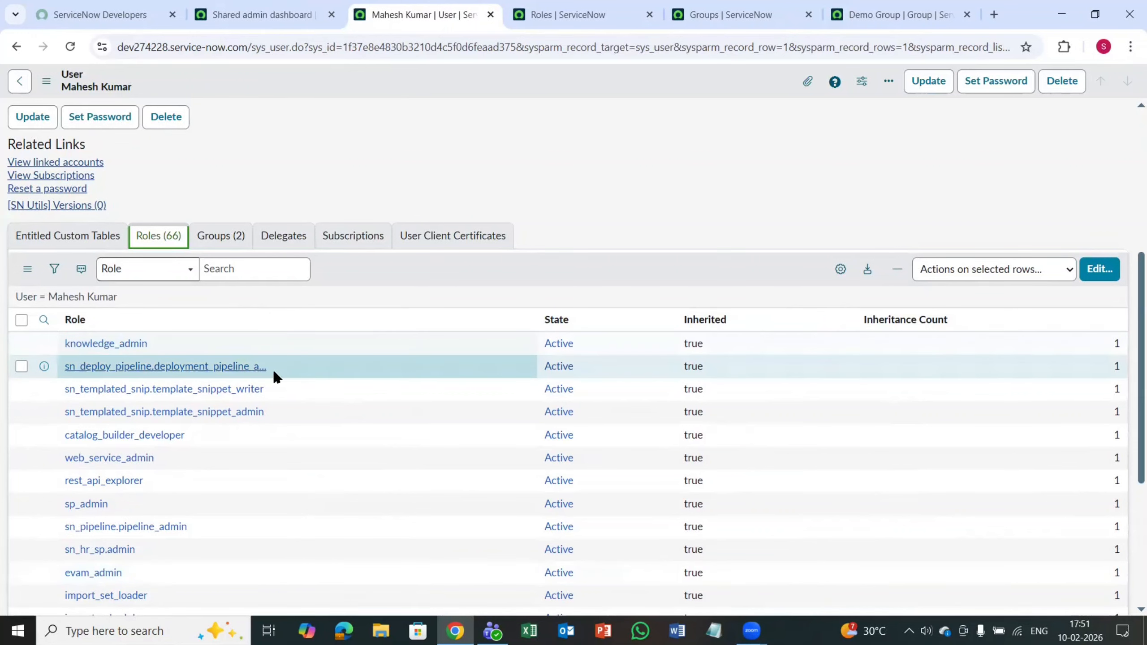
pyautogui.scroll(-3, 295, 362)
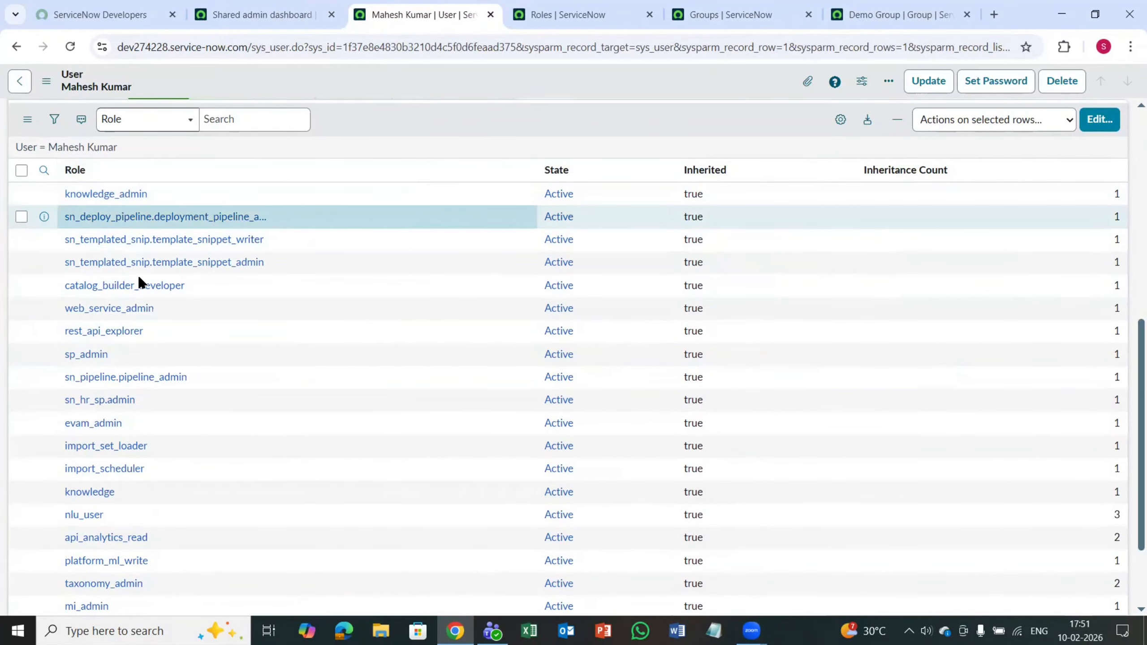
pyautogui.scroll(-2, 154, 437)
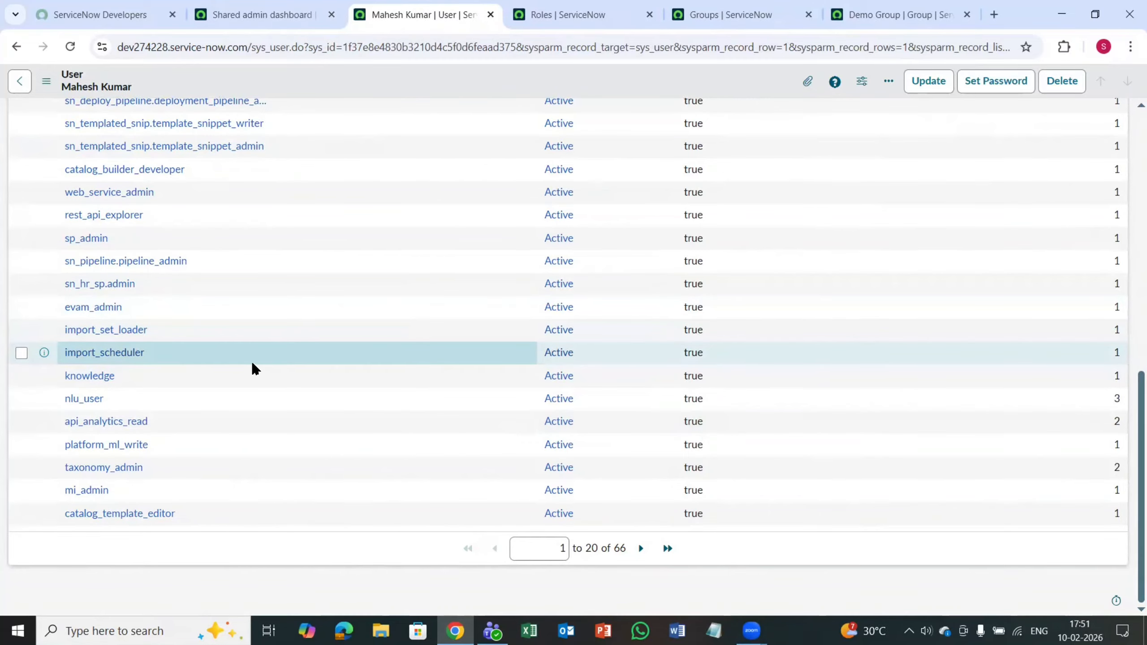
pyautogui.scroll(5, 310, 362)
pyautogui.scroll(-5, 338, 372)
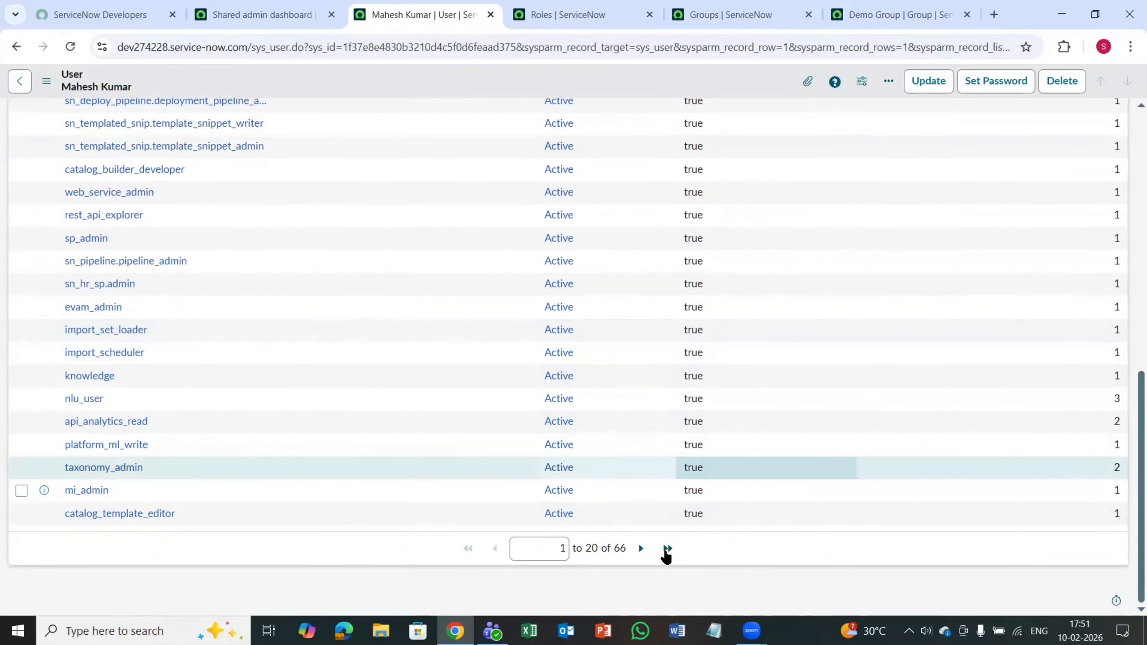
# Step: Go to the next page of the user's roles and examine it for the inherited admin role
pyautogui.click(641, 548)
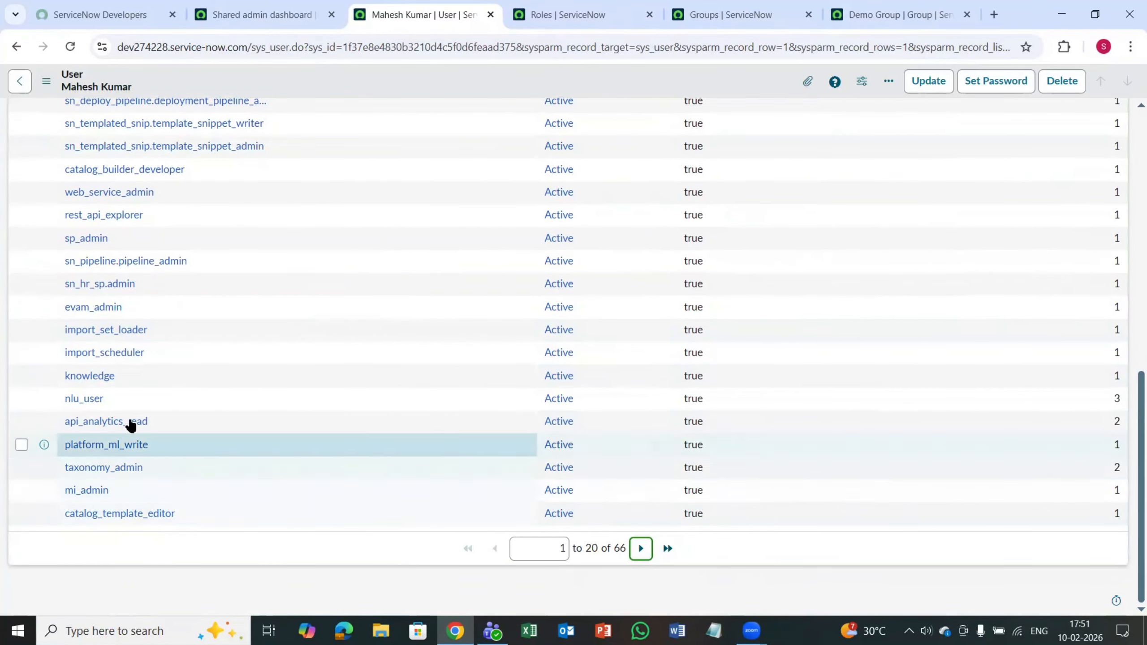
pyautogui.scroll(5, 193, 321)
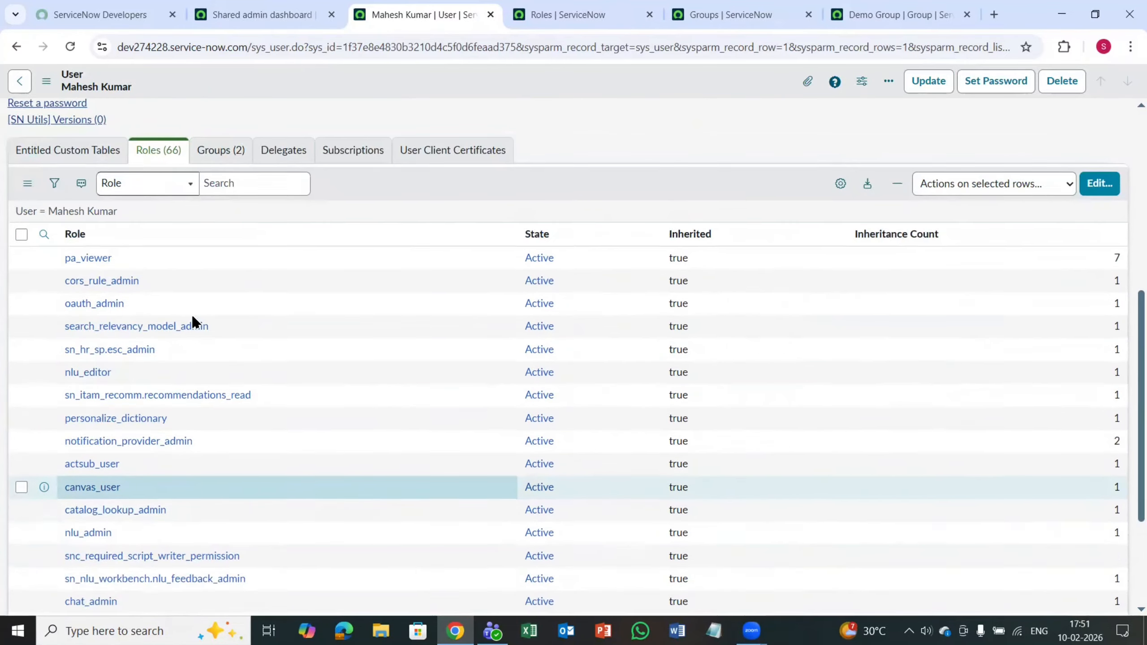
pyautogui.scroll(-3, 141, 330)
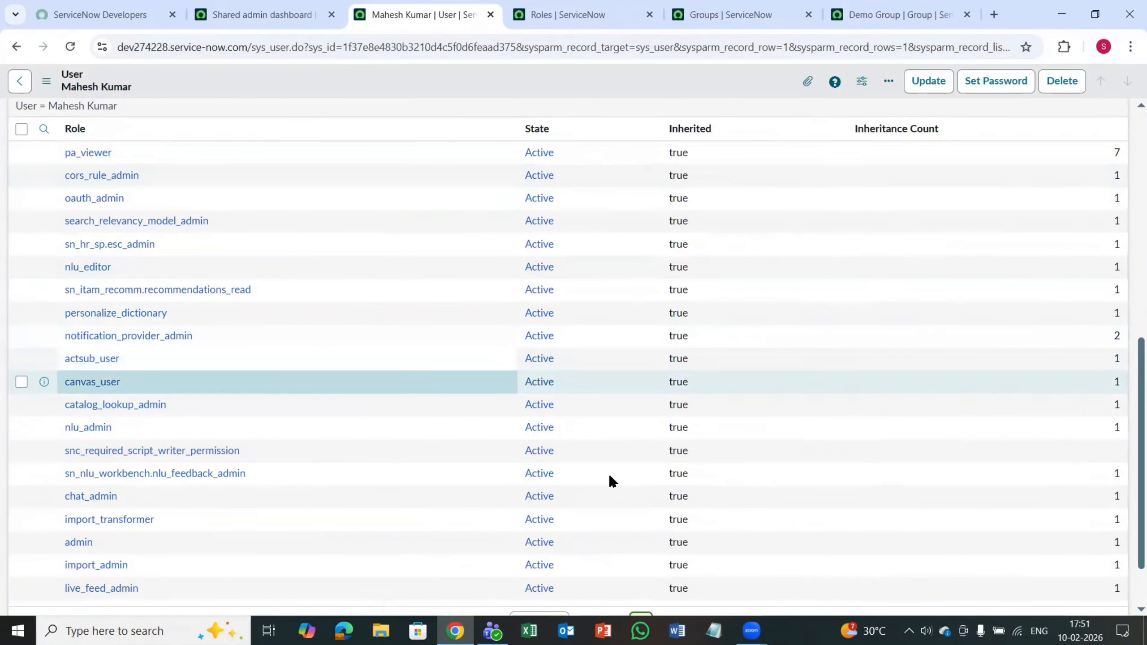
pyautogui.scroll(-2, 576, 461)
pyautogui.scroll(13, 253, 442)
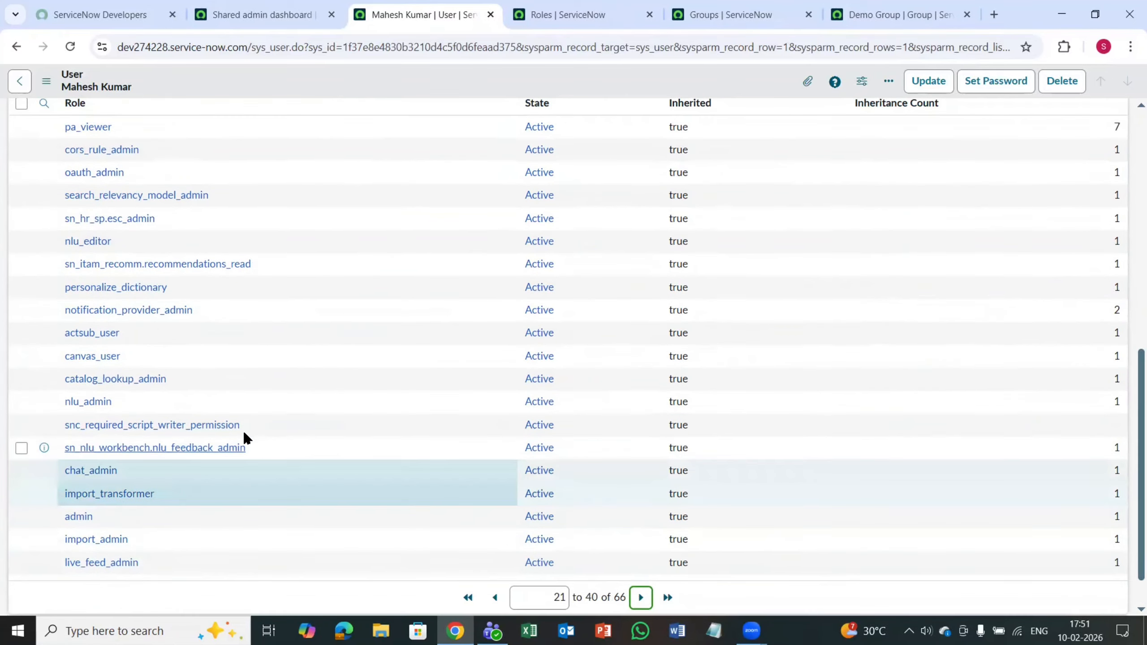
pyautogui.scroll(-1, 282, 550)
pyautogui.scroll(-4, 256, 467)
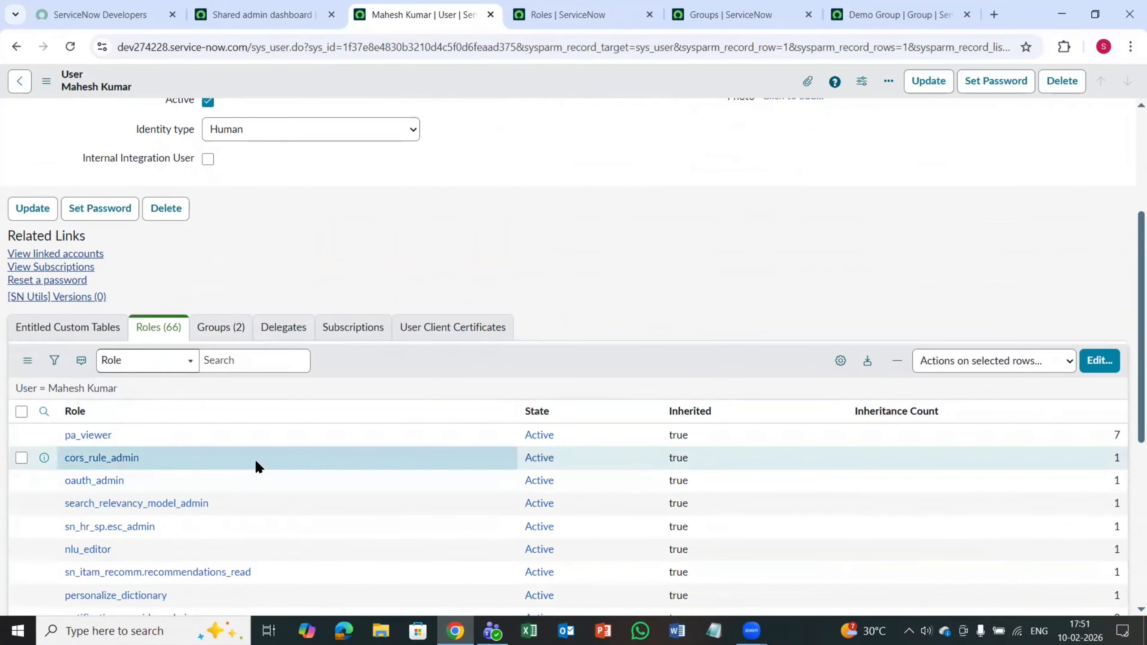
pyautogui.scroll(5, 256, 474)
pyautogui.scroll(-5, 256, 477)
# Step: Try to remove Conditional Script Writer from the user's groups list, save the list, and reload the user record
pyautogui.click(221, 338)
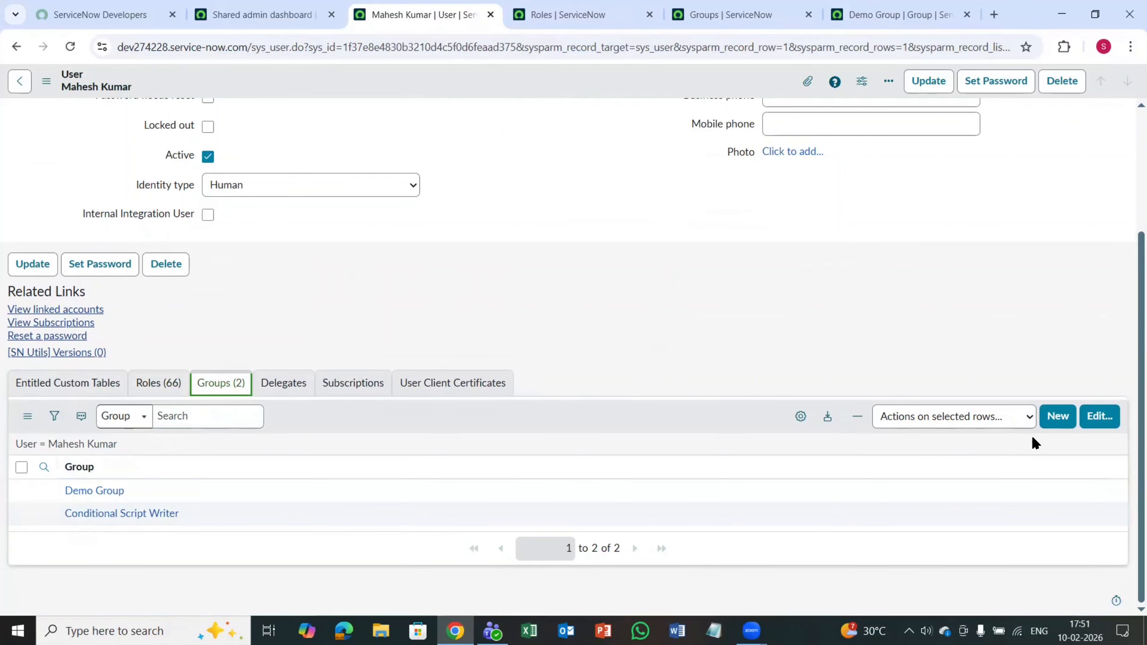
pyautogui.click(1089, 418)
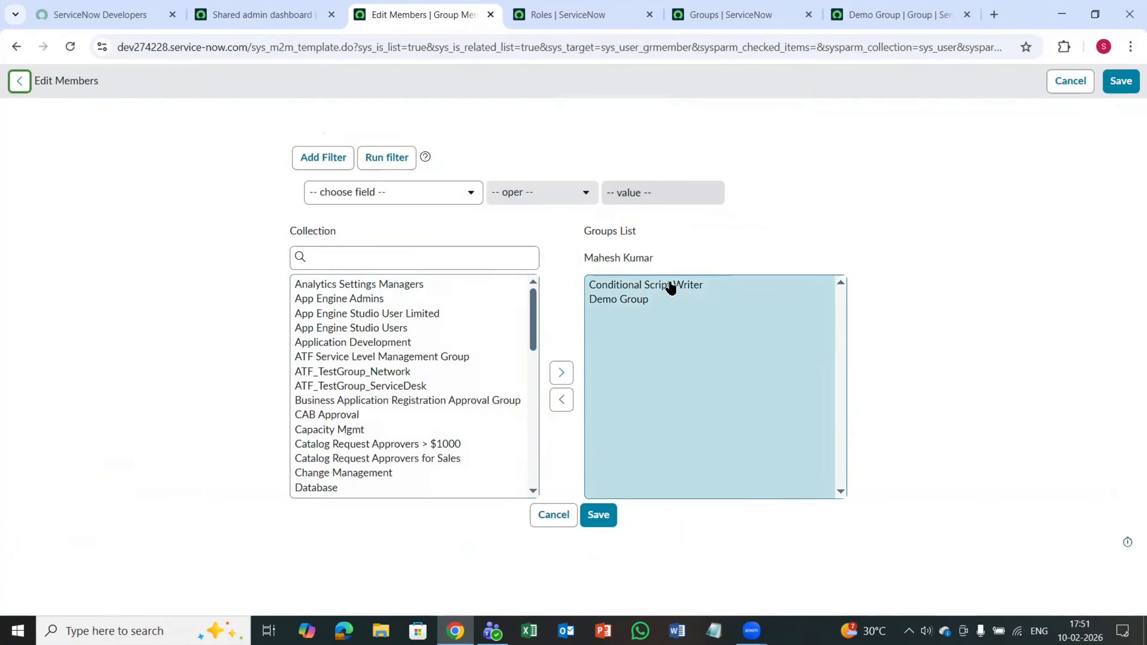
pyautogui.click(671, 287)
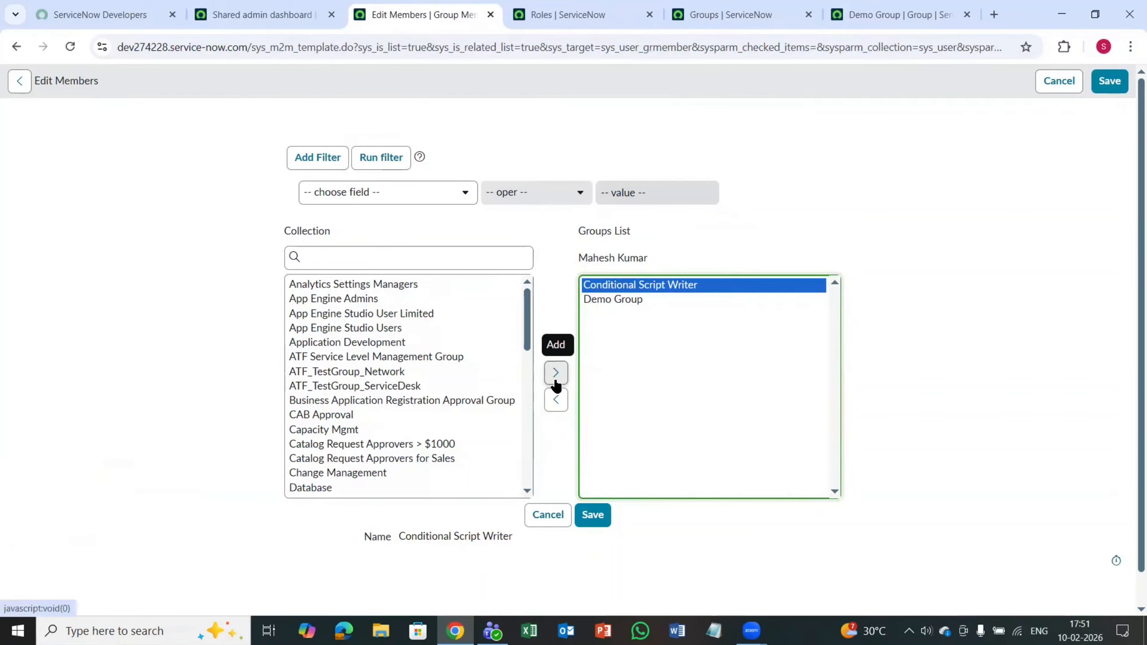
pyautogui.click(557, 399)
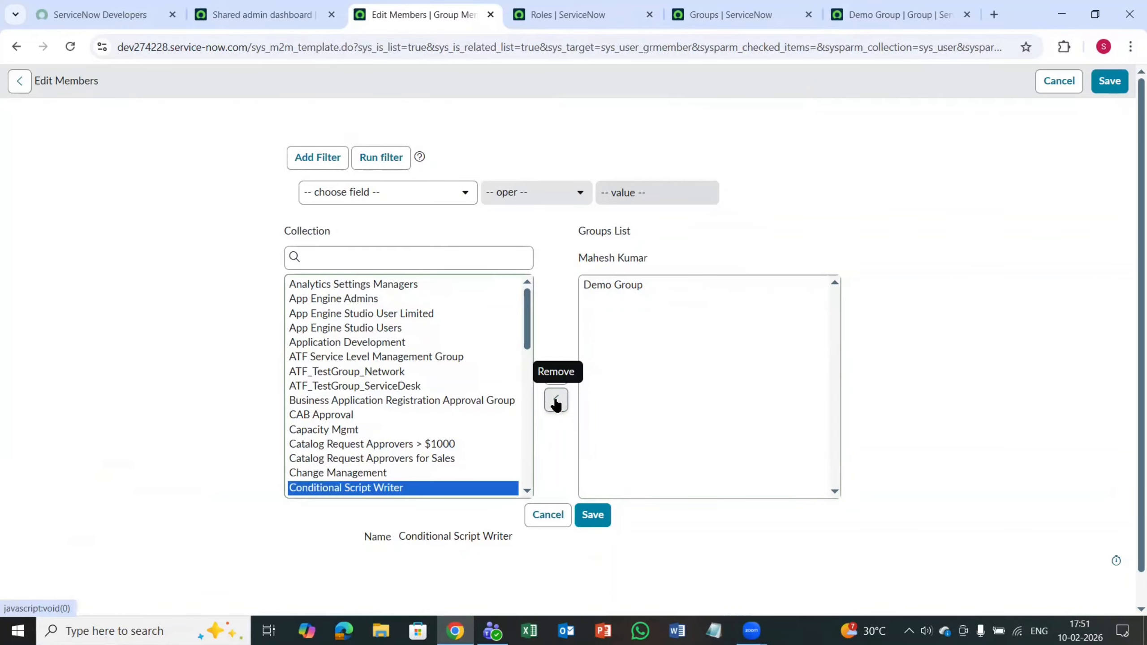
pyautogui.click(593, 522)
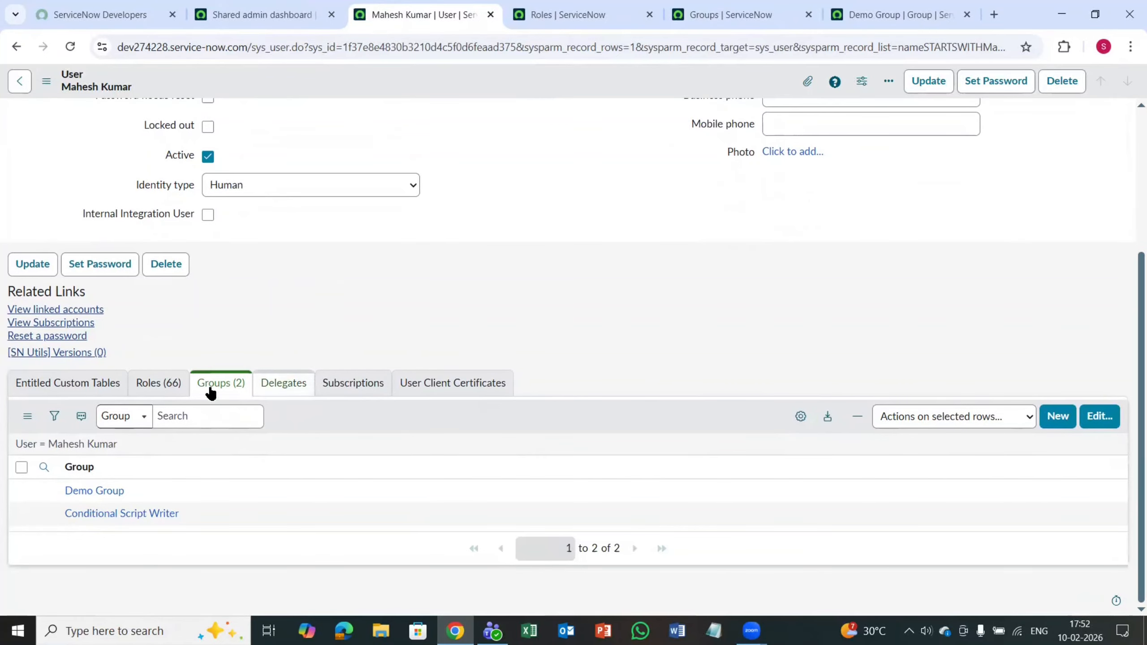
pyautogui.click(70, 46)
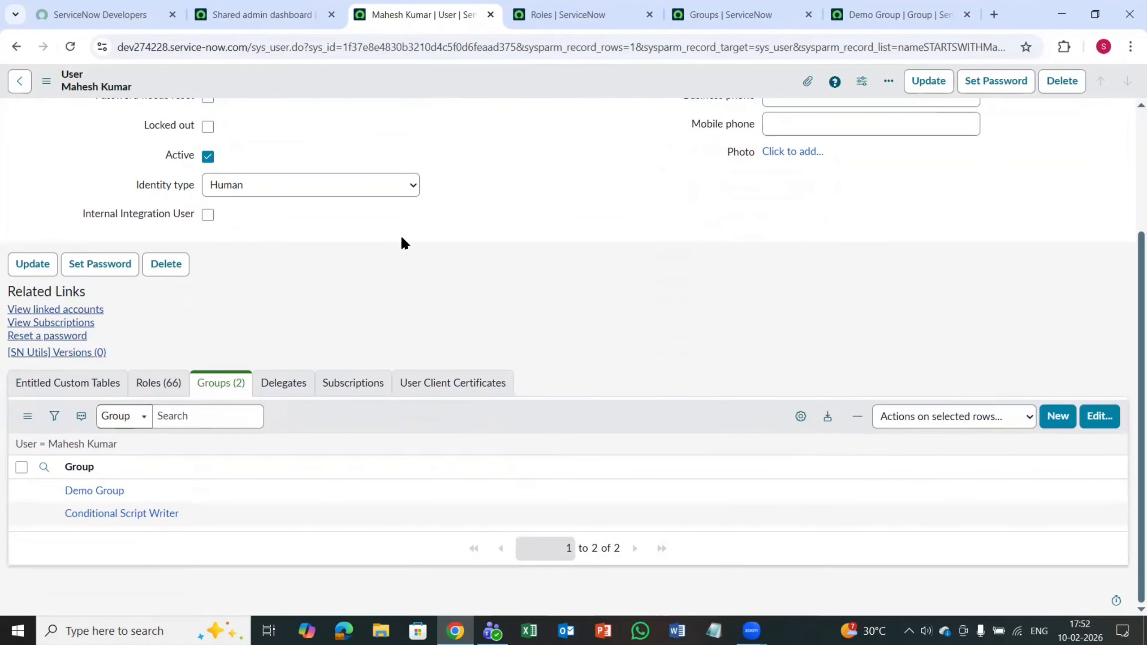
# Step: Reload the user record and examine its Roles and Groups related lists for group membership and inherited roles
pyautogui.click(63, 47)
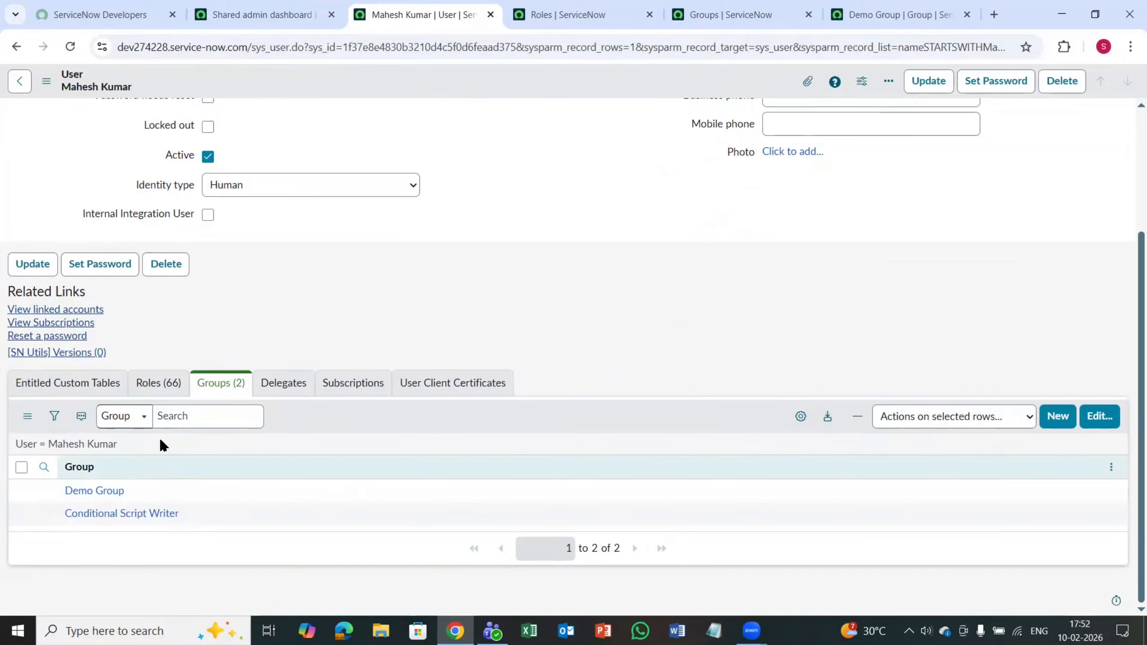
pyautogui.click(160, 384)
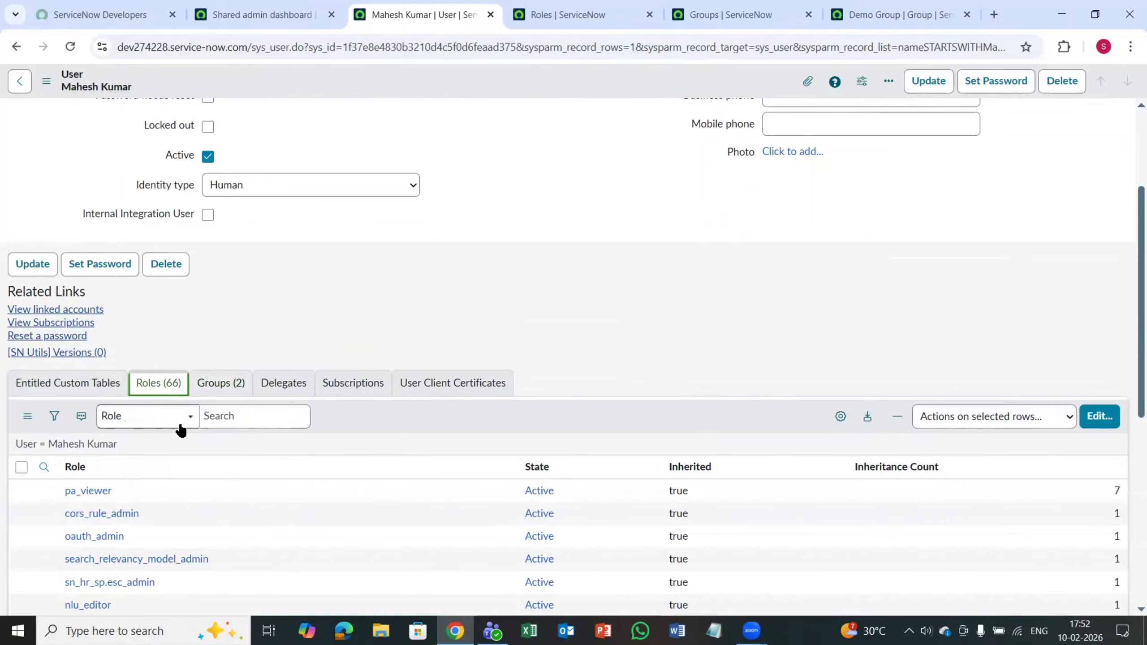
pyautogui.scroll(-4, 180, 430)
pyautogui.scroll(3, 185, 448)
pyautogui.click(224, 311)
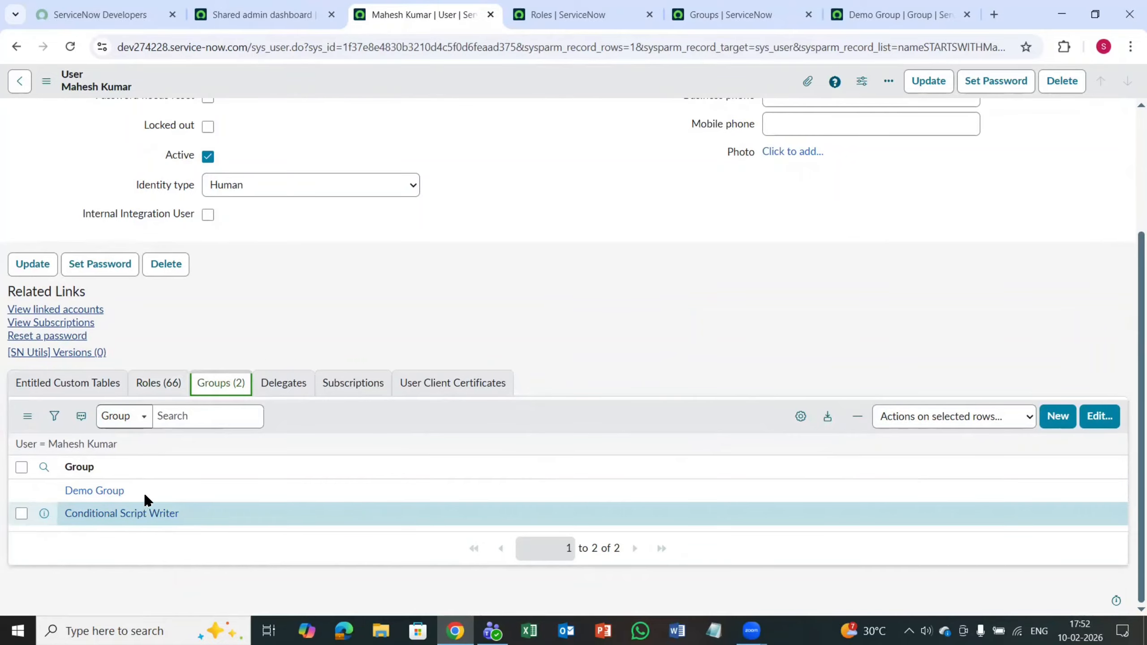
pyautogui.scroll(4, 356, 317)
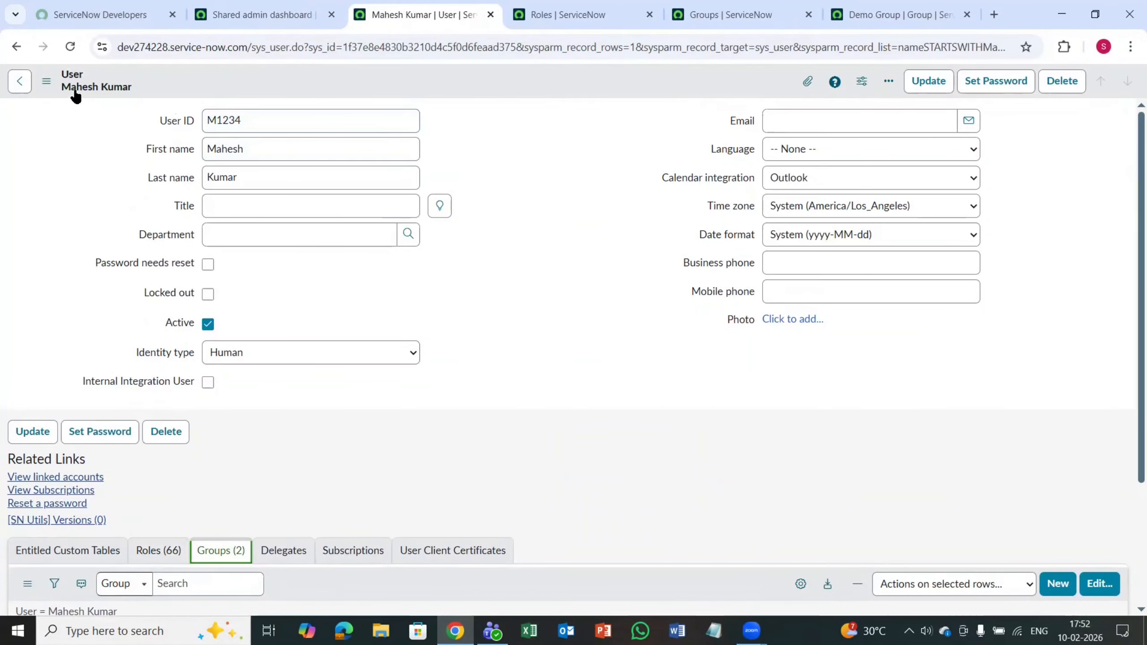
pyautogui.scroll(-4, 211, 375)
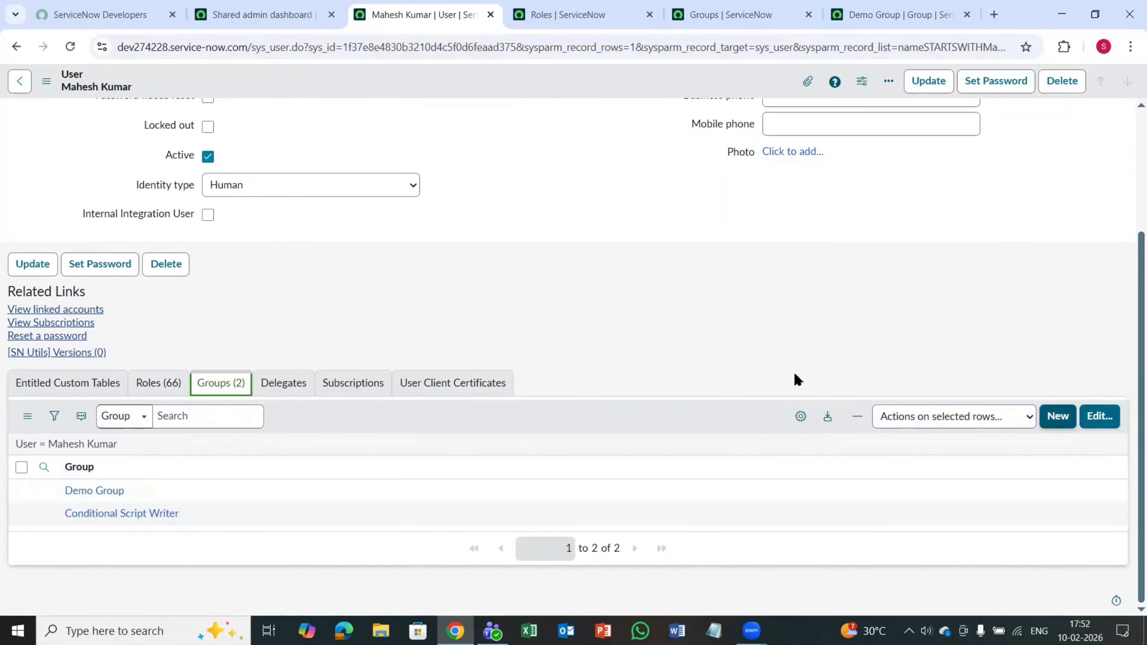
# Step: Look over the open Roles and Groups pages and examine the Demo Group's roles and group members
pyautogui.scroll(4, 543, 297)
pyautogui.click(594, 6)
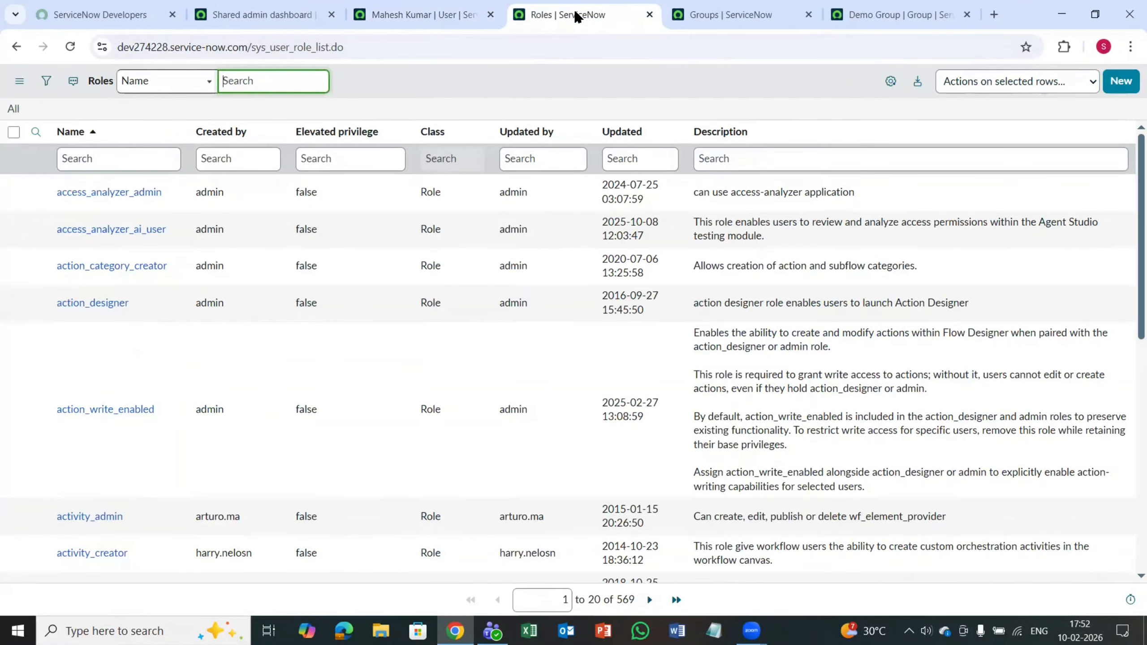
pyautogui.click(723, 10)
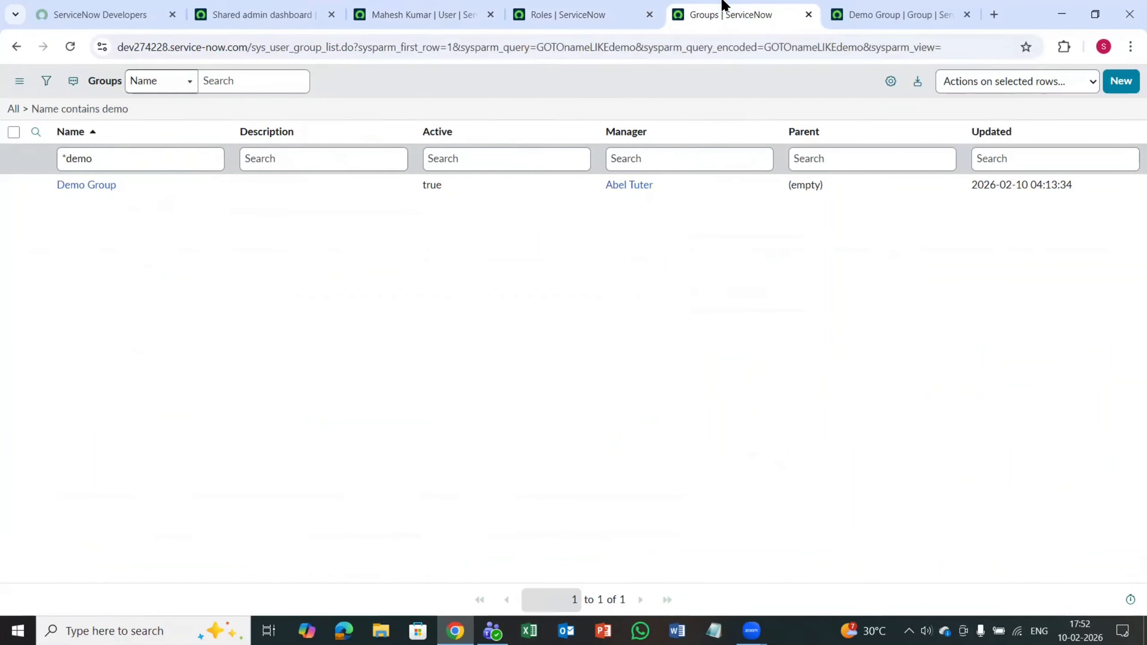
pyautogui.click(895, 8)
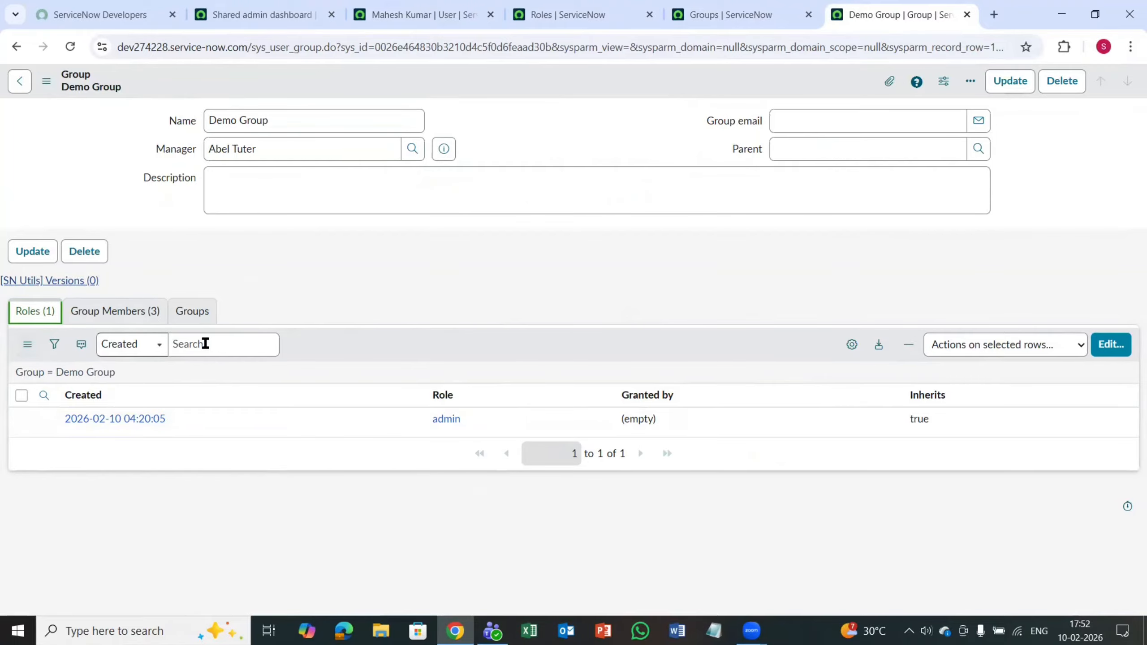
pyautogui.click(577, 6)
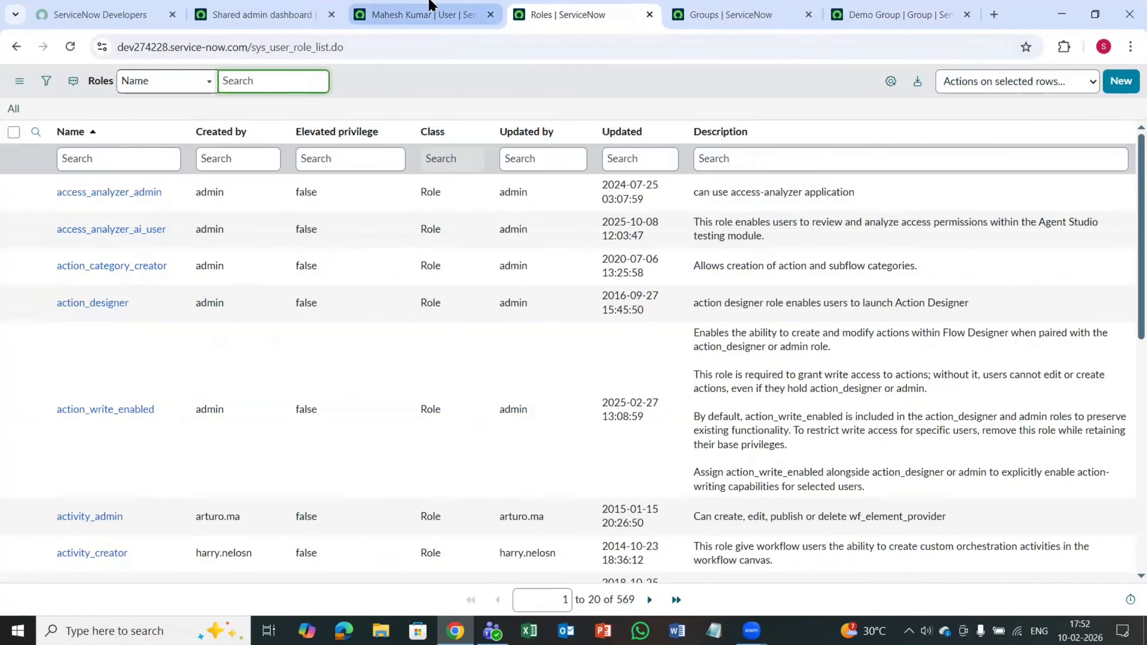
pyautogui.click(425, 10)
pyautogui.click(841, 10)
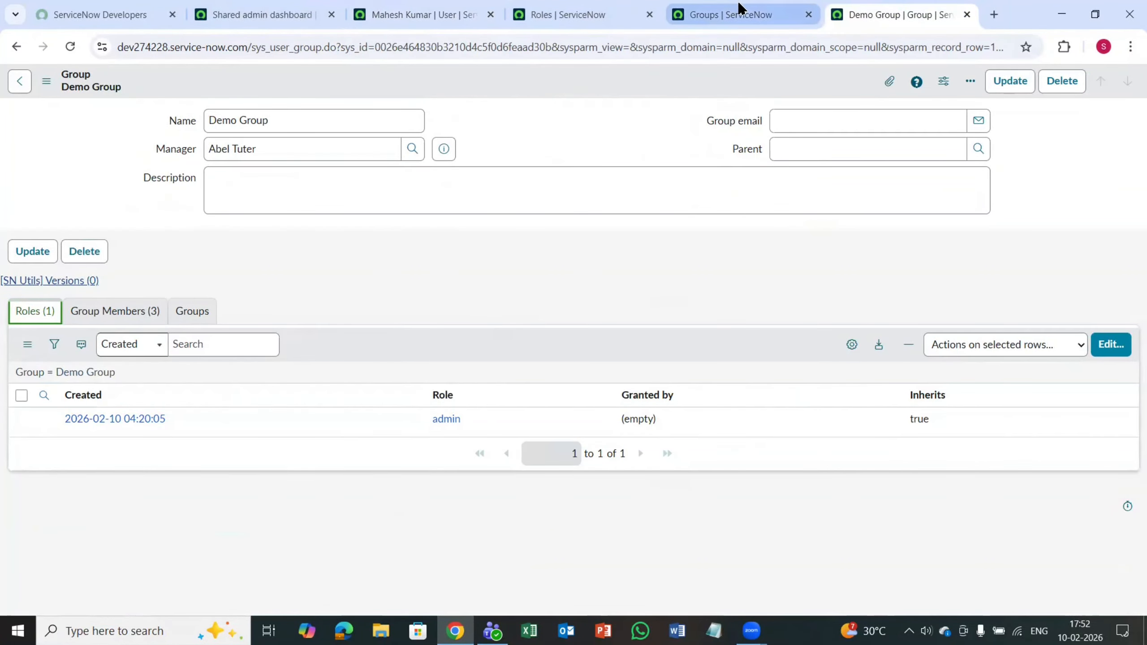
pyautogui.click(135, 310)
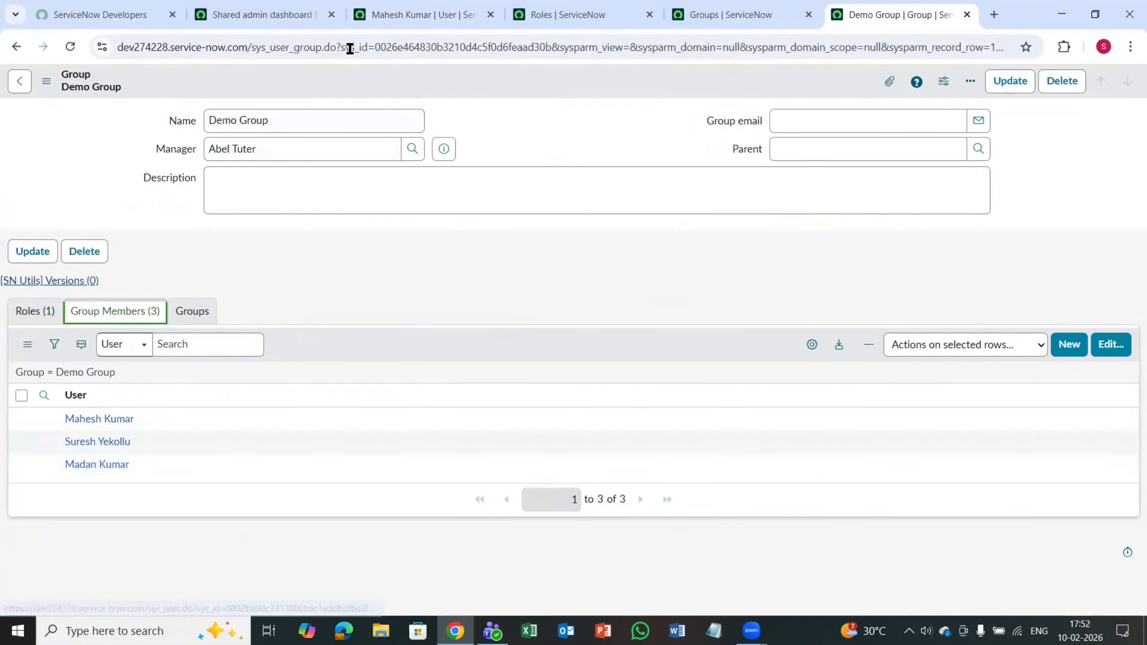
# Step: Return to the Users list, search the Name column for another Demo Group member's first name, and open the second matching record
pyautogui.click(388, 15)
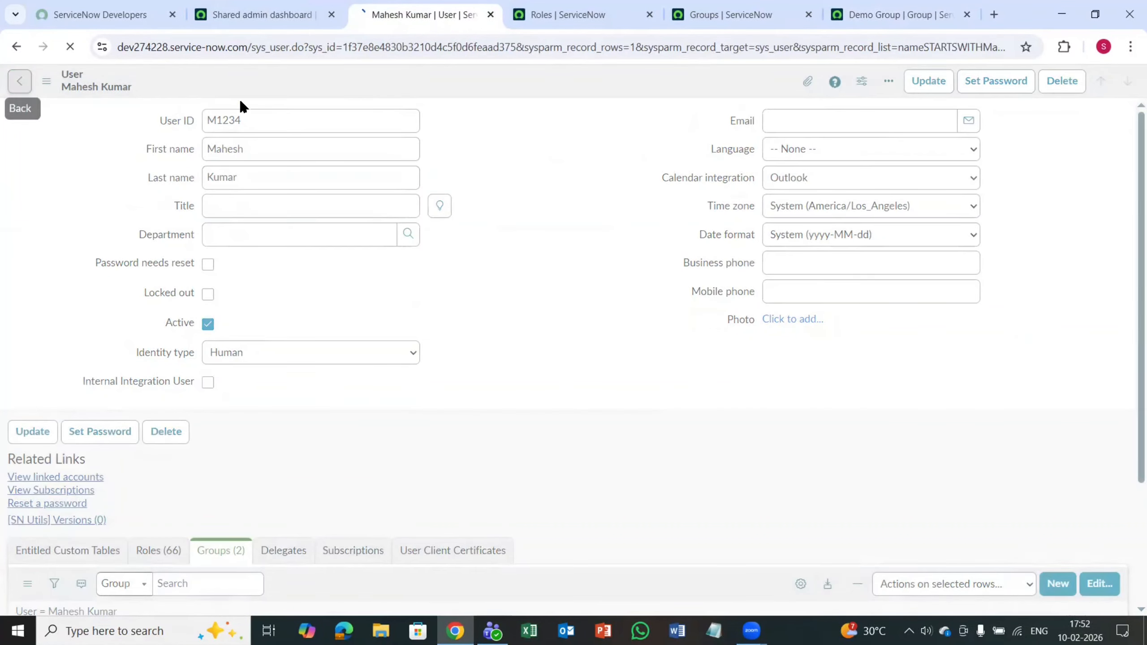
pyautogui.click(20, 86)
pyautogui.click(287, 168)
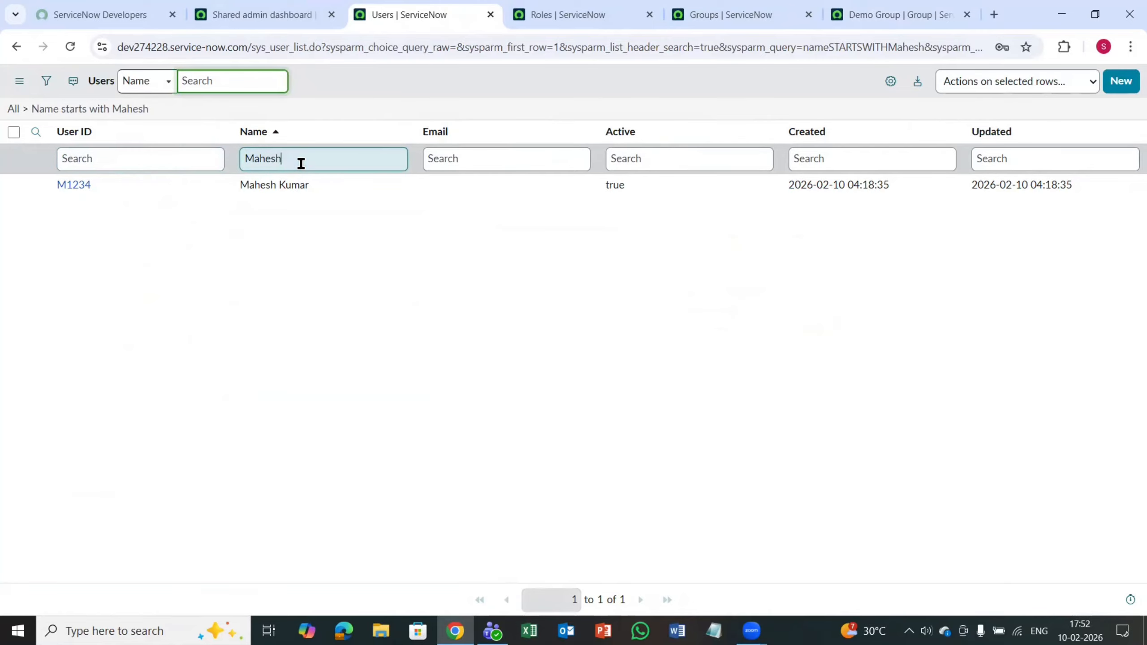
pyautogui.hotkey('ctrl', 'a')
pyautogui.write('m')
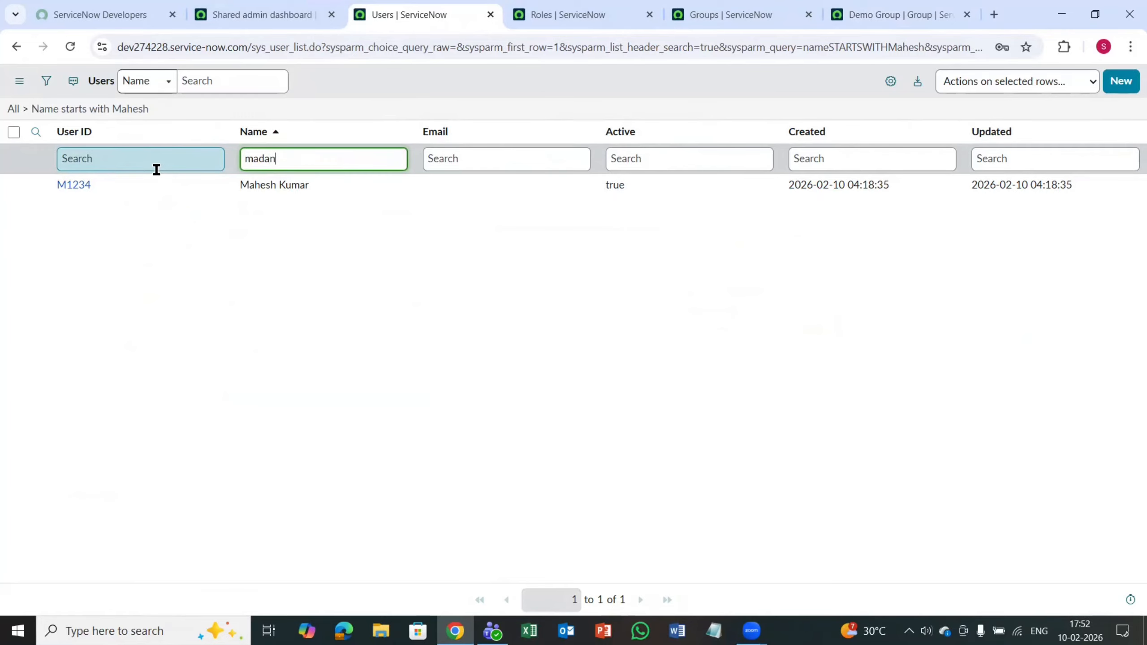
pyautogui.write('adan')
pyautogui.press('Return')
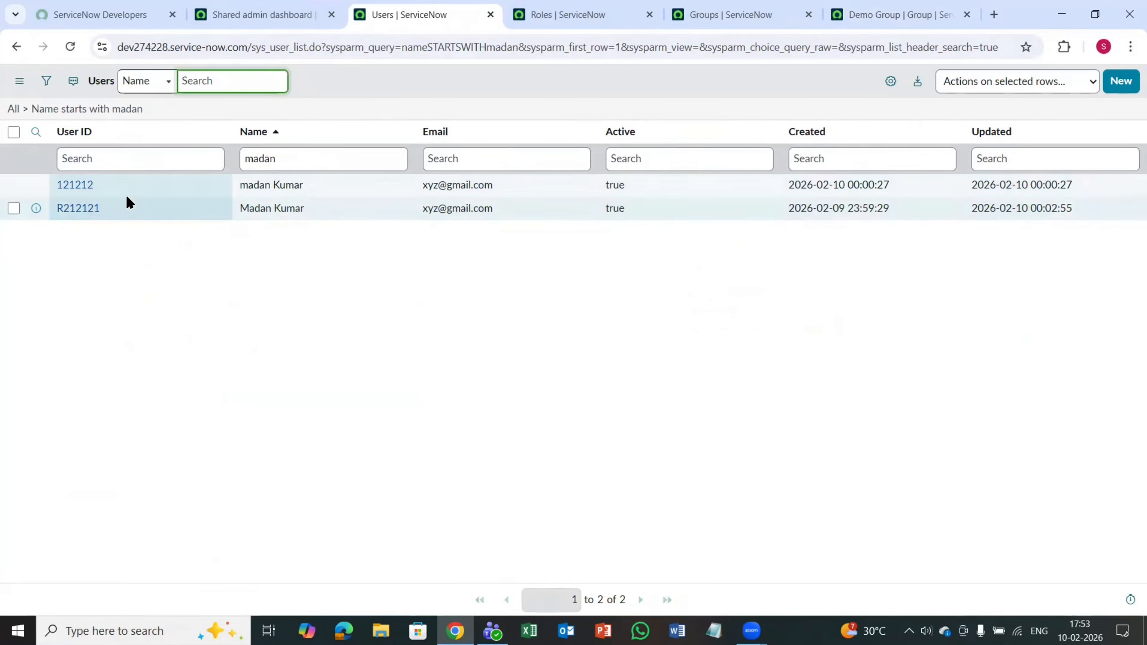
pyautogui.click(75, 209)
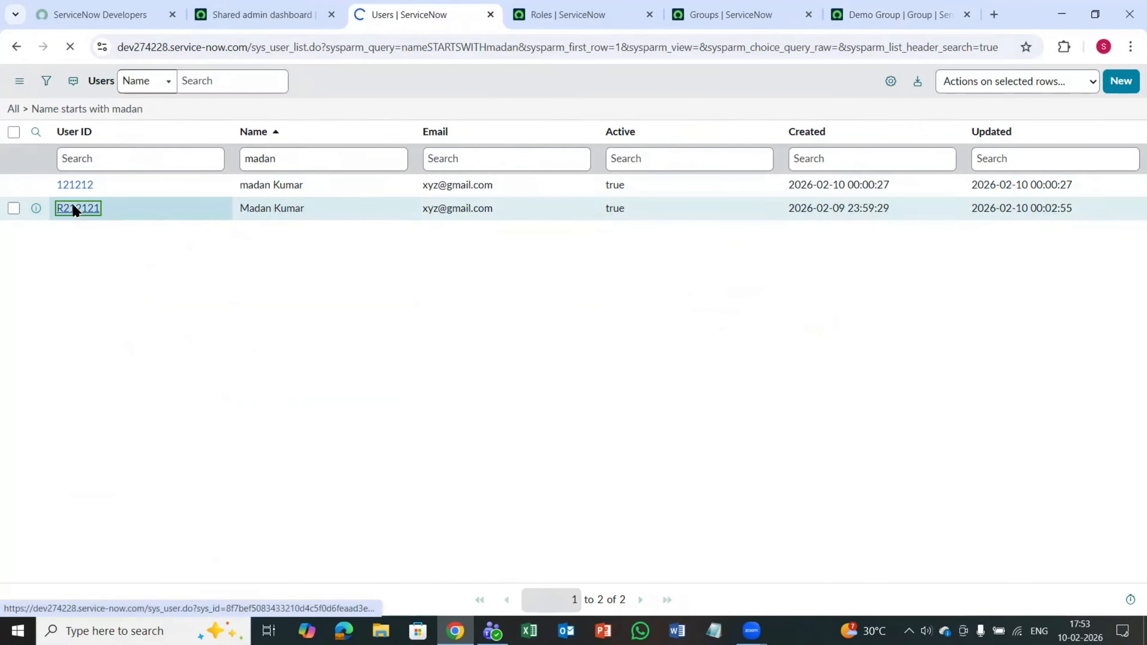
# Step: Check the user's Roles and Groups related lists, add Network to the groups list, and save
pyautogui.scroll(-2, 333, 246)
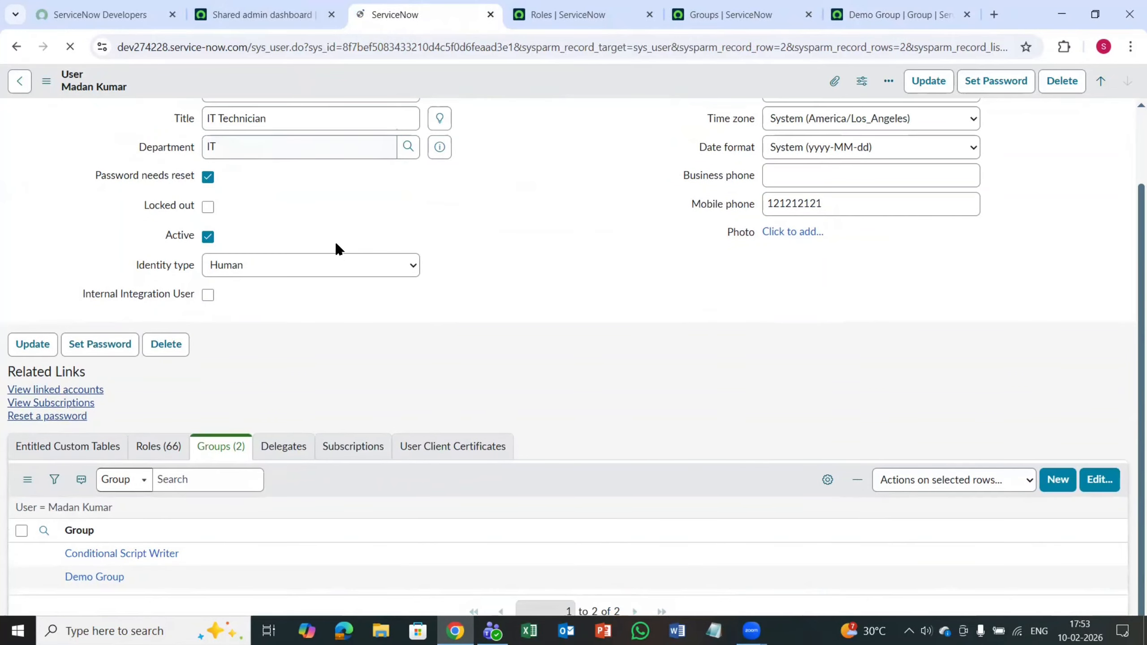
pyautogui.scroll(-2, 286, 397)
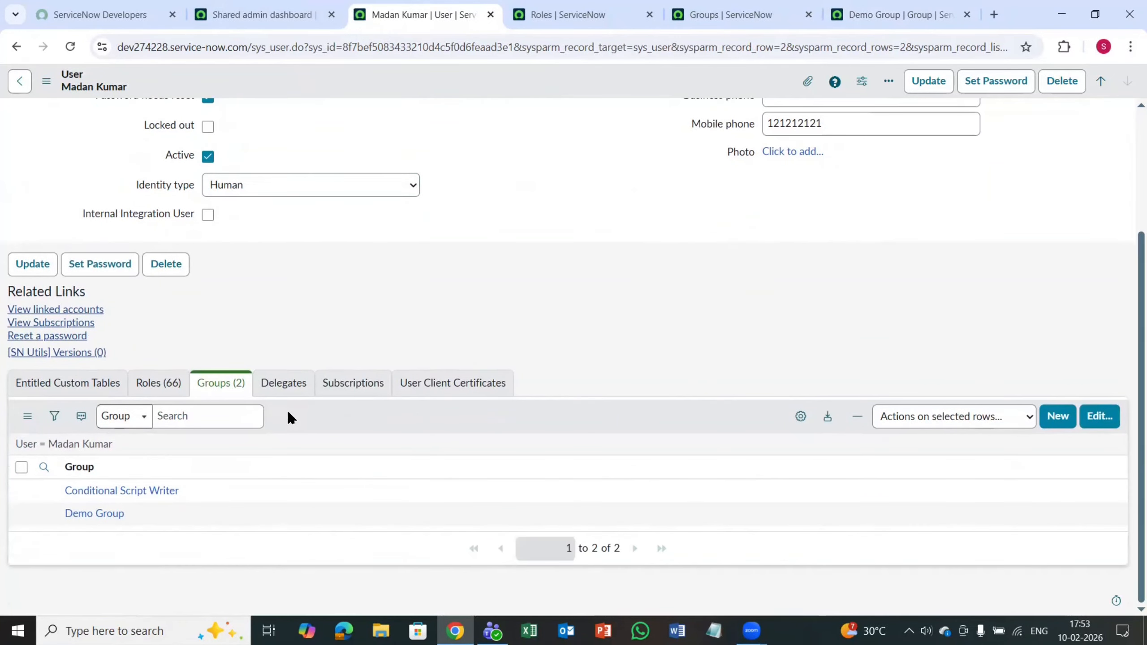
pyautogui.click(165, 386)
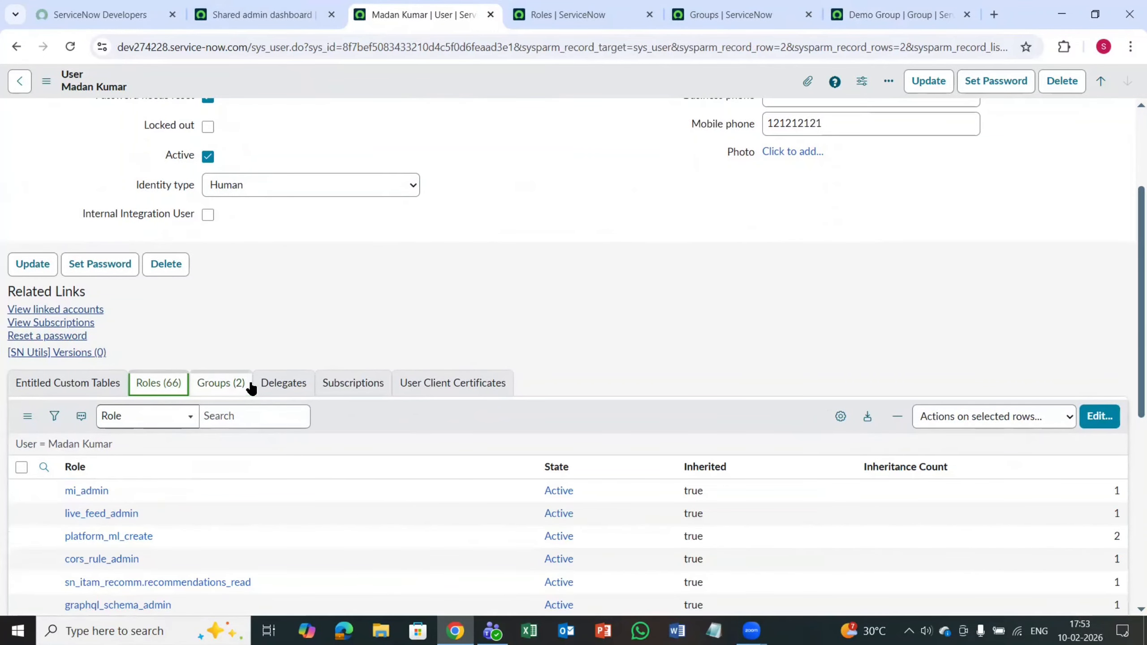
pyautogui.click(228, 391)
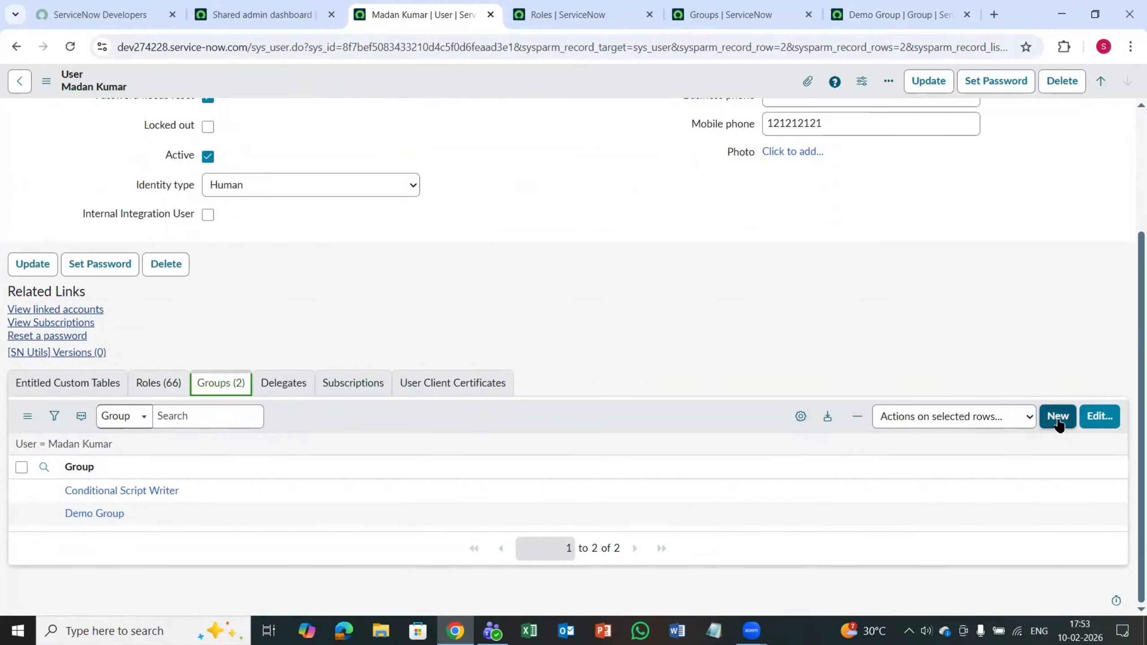
pyautogui.click(1101, 416)
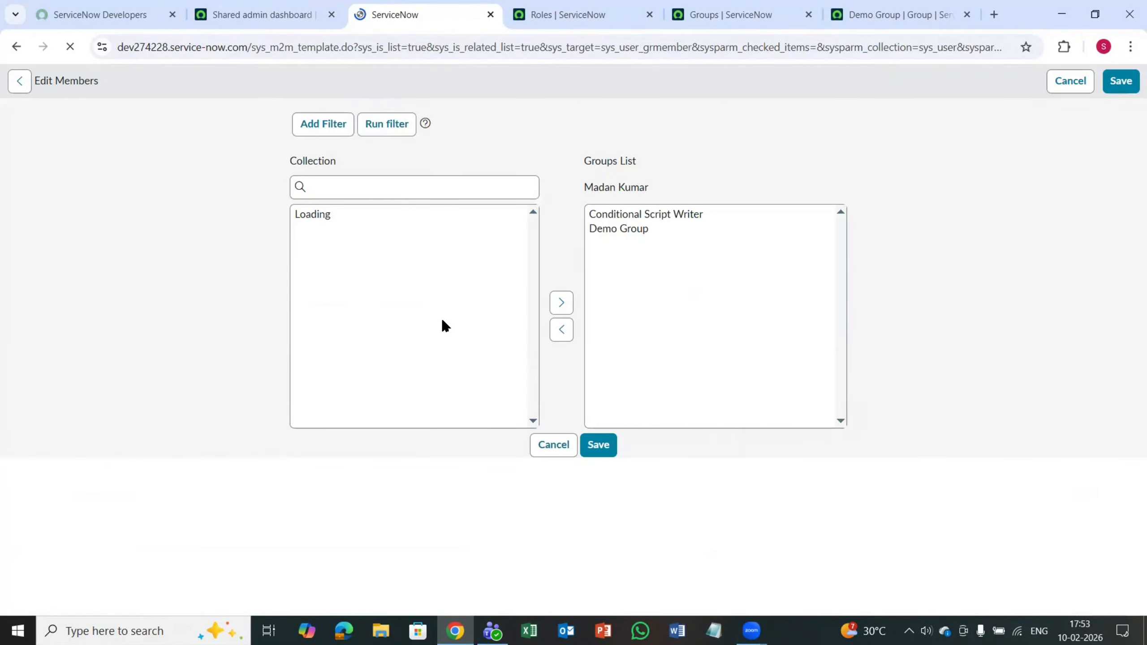
pyautogui.scroll(-15, 393, 364)
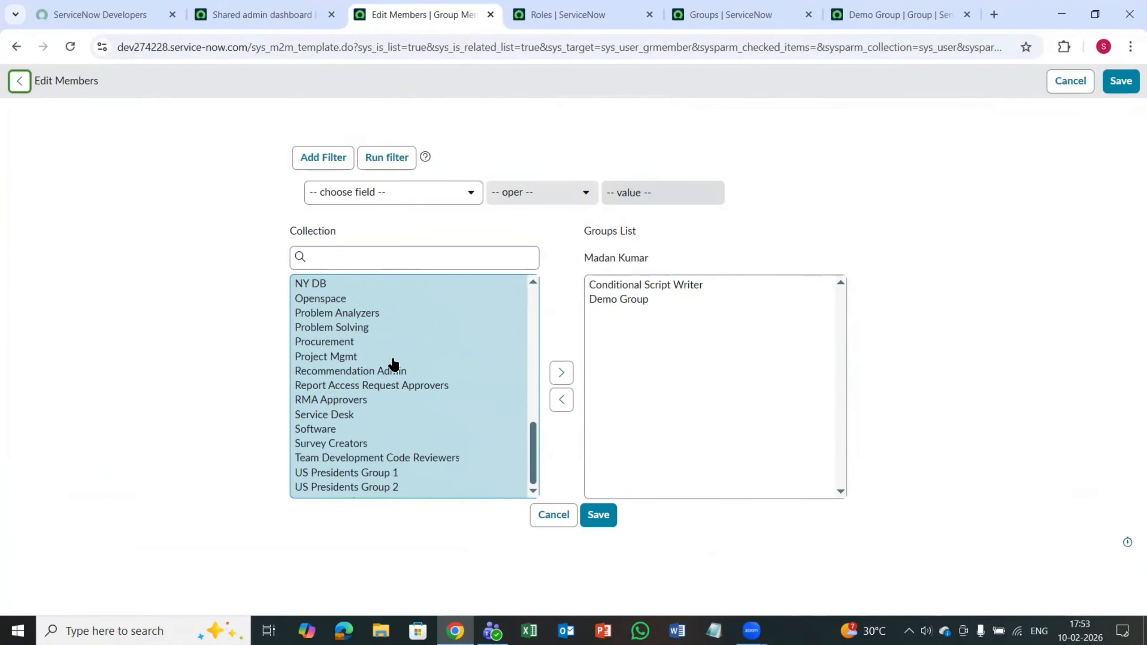
pyautogui.scroll(2, 350, 349)
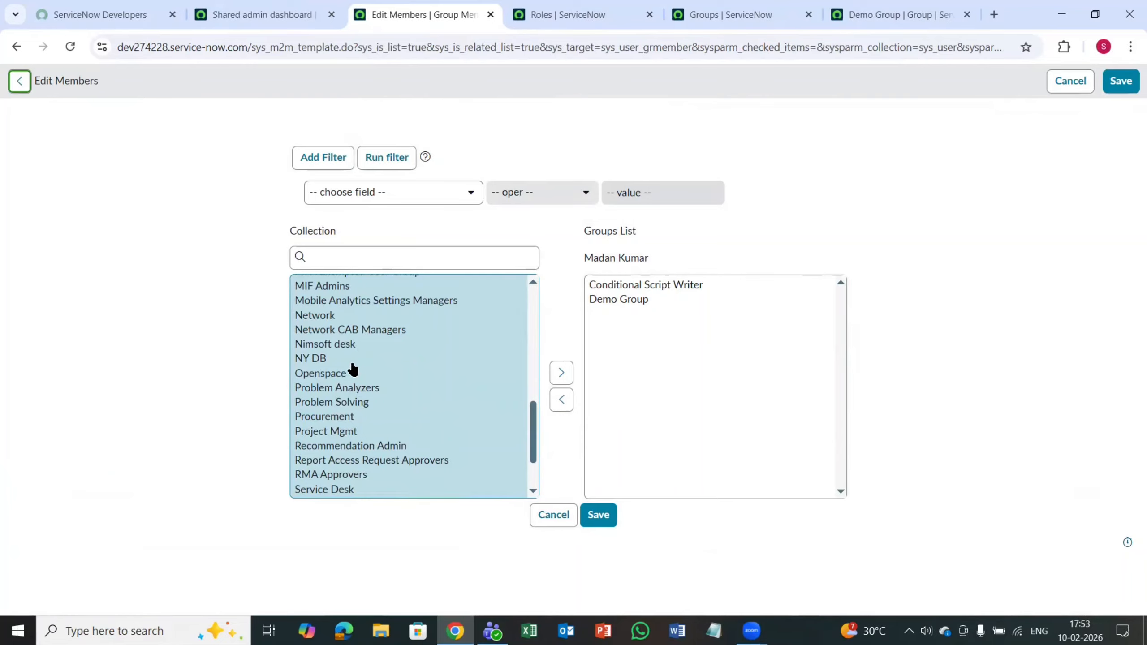
pyautogui.click(320, 316)
pyautogui.click(556, 372)
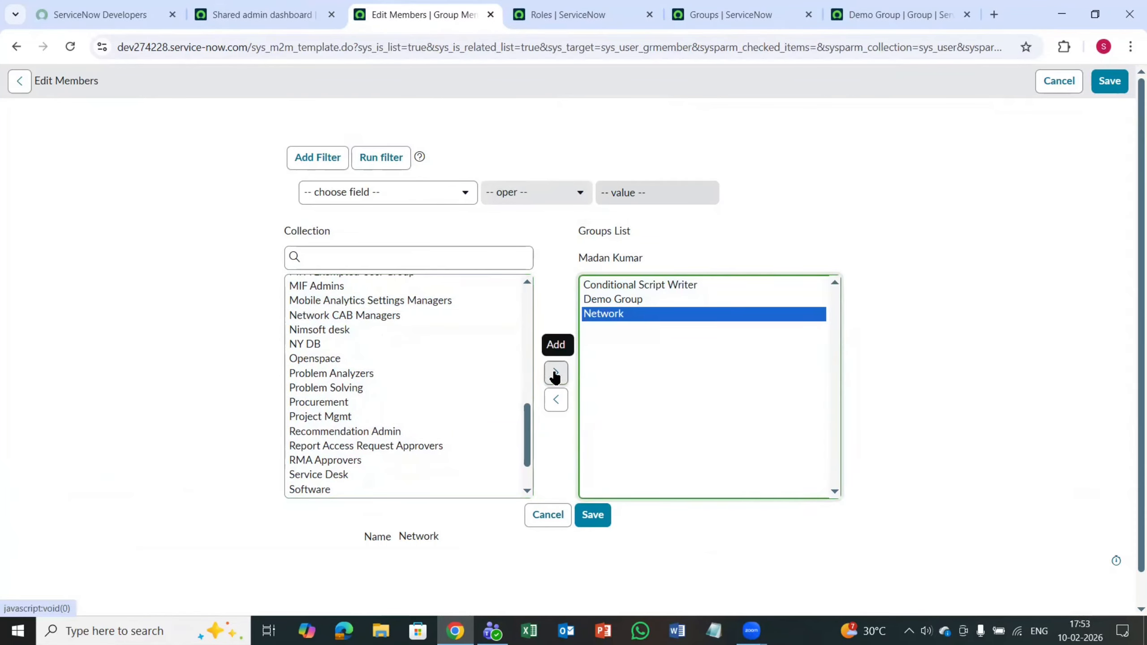
pyautogui.click(594, 514)
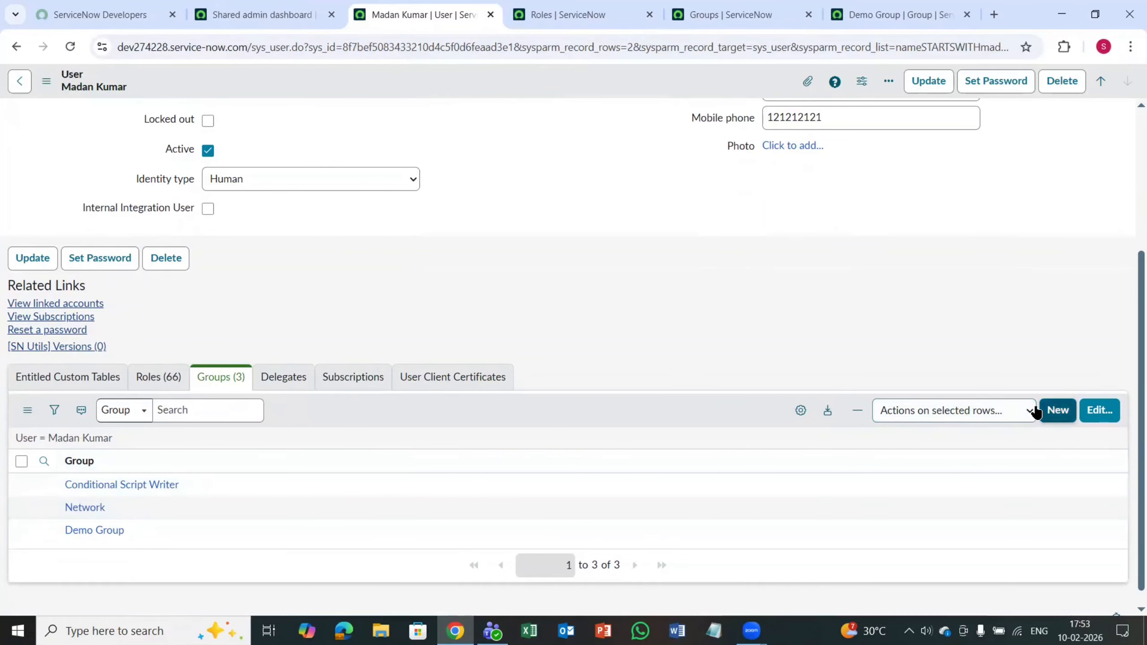
# Step: Open the user's roles for editing, browse the available roles, and search them for netwo, net and sec
pyautogui.click(157, 382)
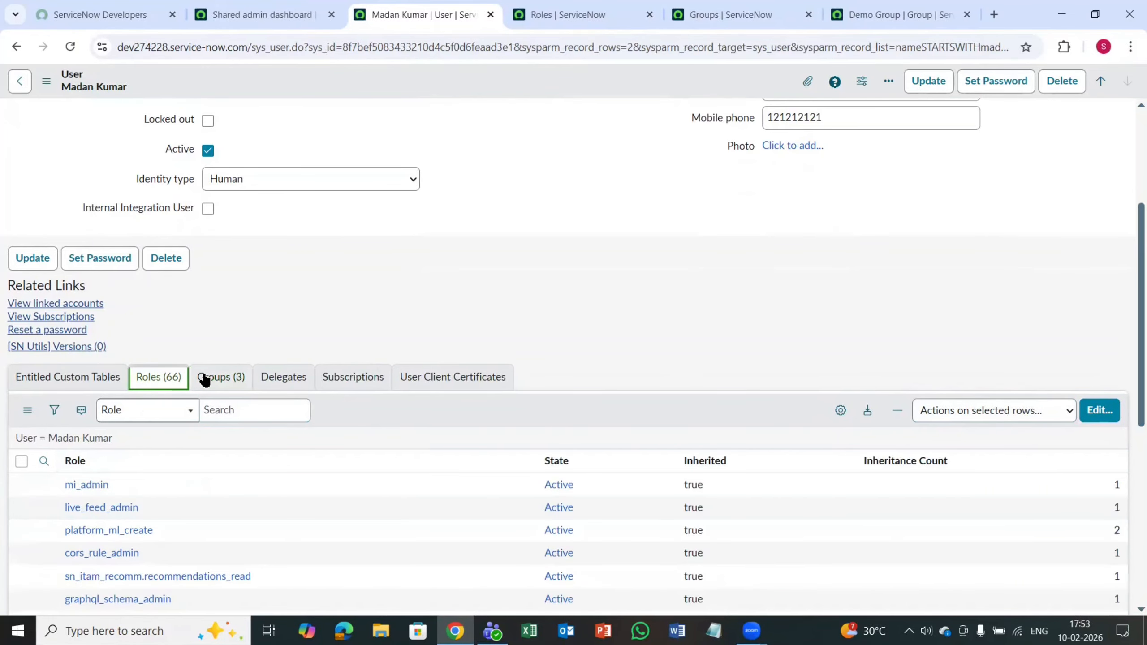
pyautogui.click(1098, 411)
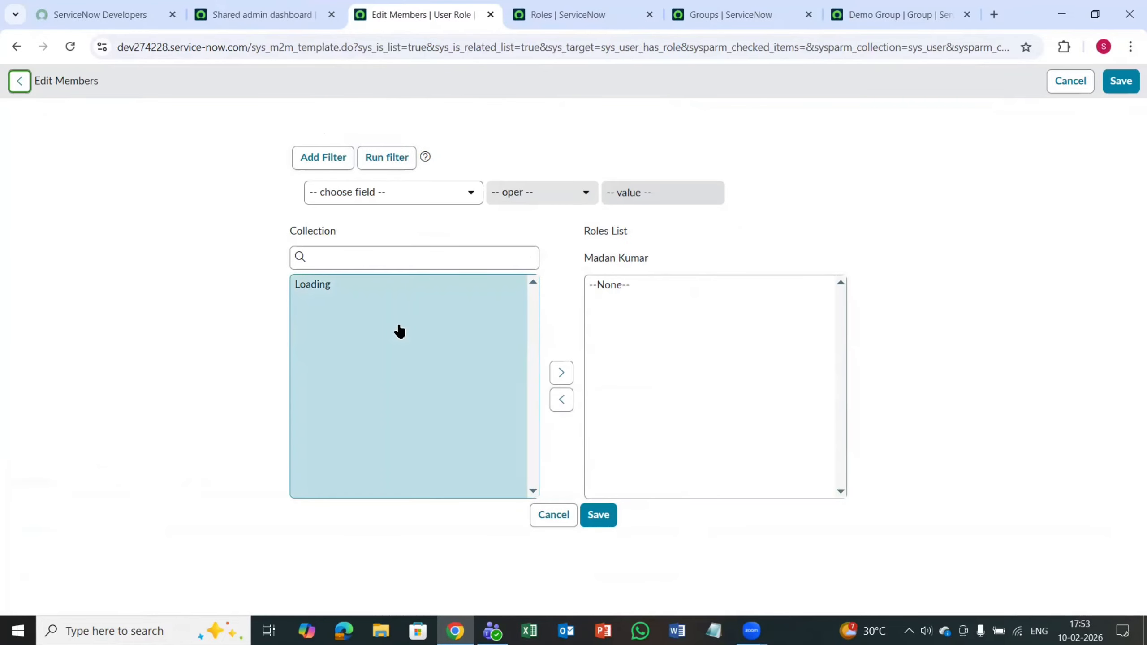
pyautogui.scroll(-20, 337, 378)
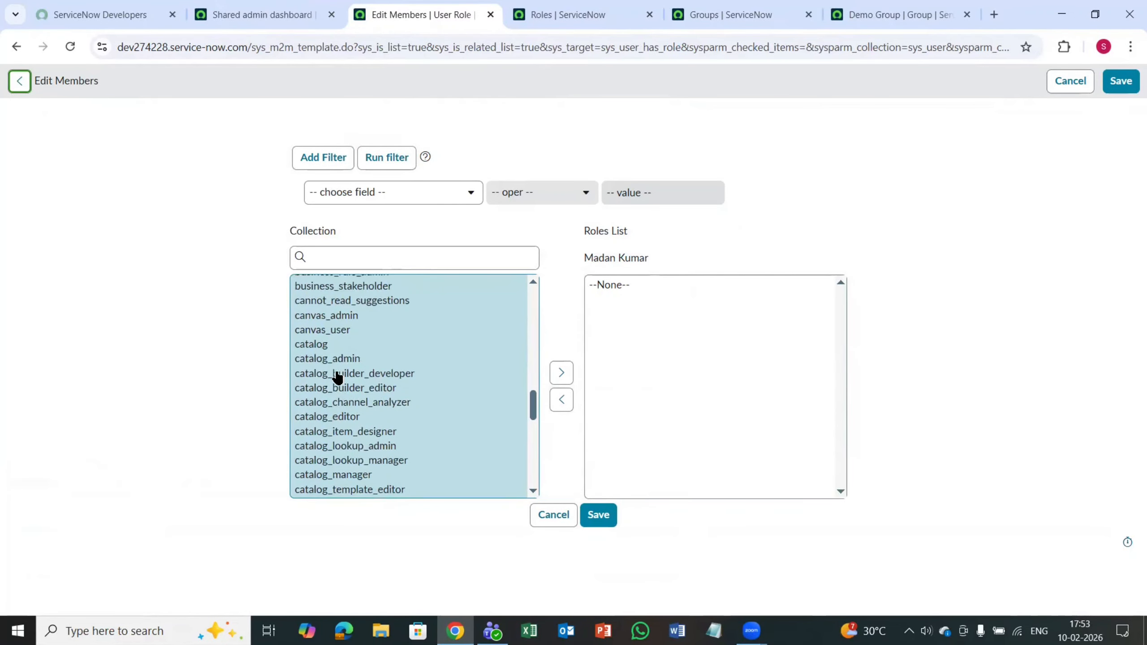
pyautogui.scroll(-3, 435, 368)
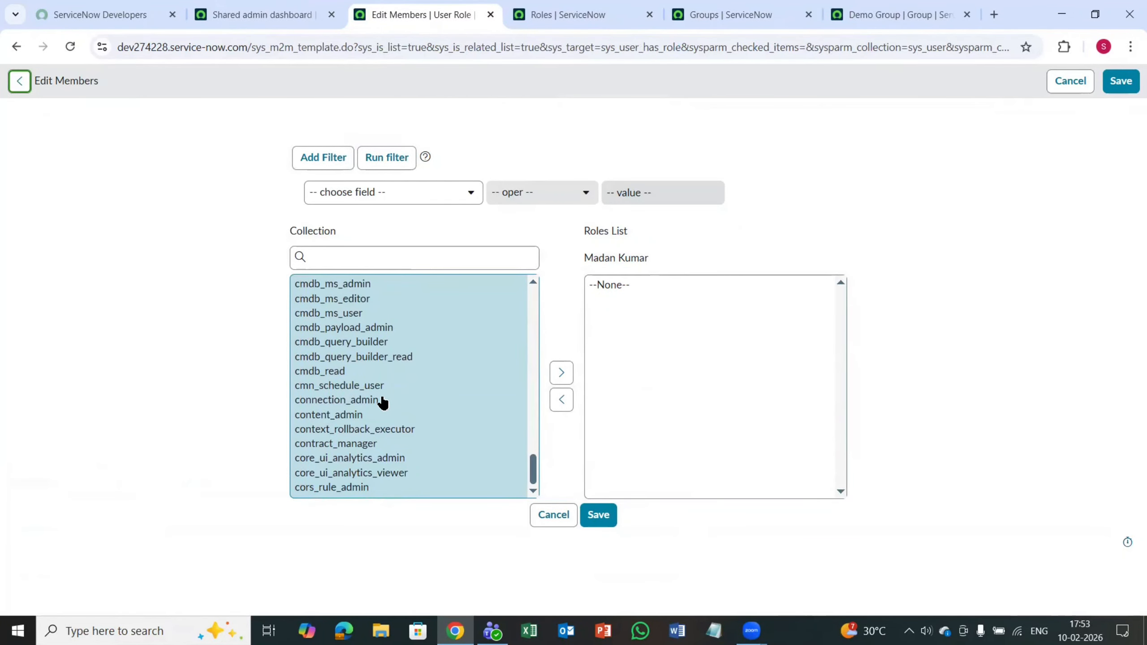
pyautogui.scroll(10, 386, 379)
pyautogui.click(342, 259)
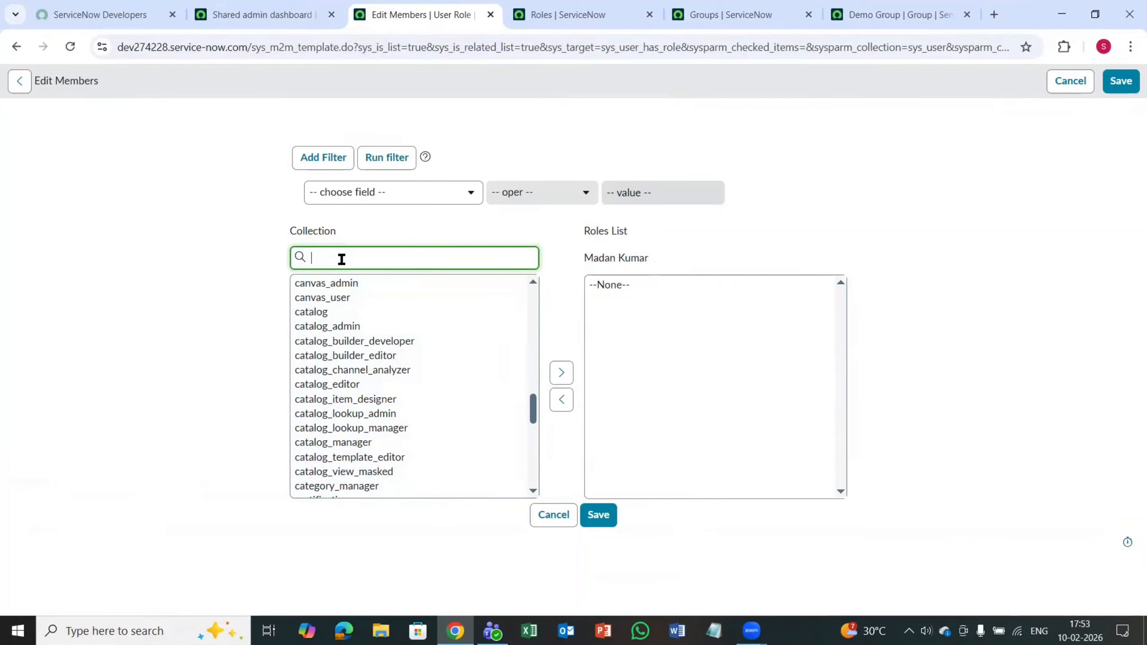
pyautogui.write('netwo')
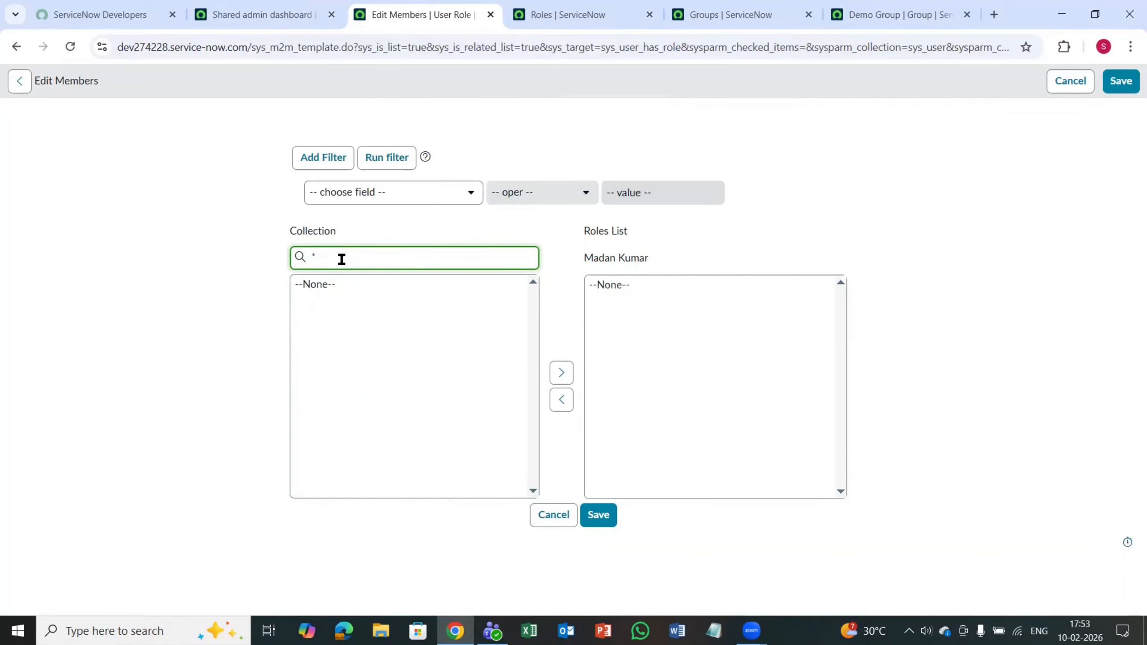
pyautogui.write('ne')
pyautogui.write('t')
pyautogui.write('sec')
# Step: Search the role collection for *it, add itil to the user's roles list, save, and dismiss the notifications
pyautogui.scroll(-6, 366, 409)
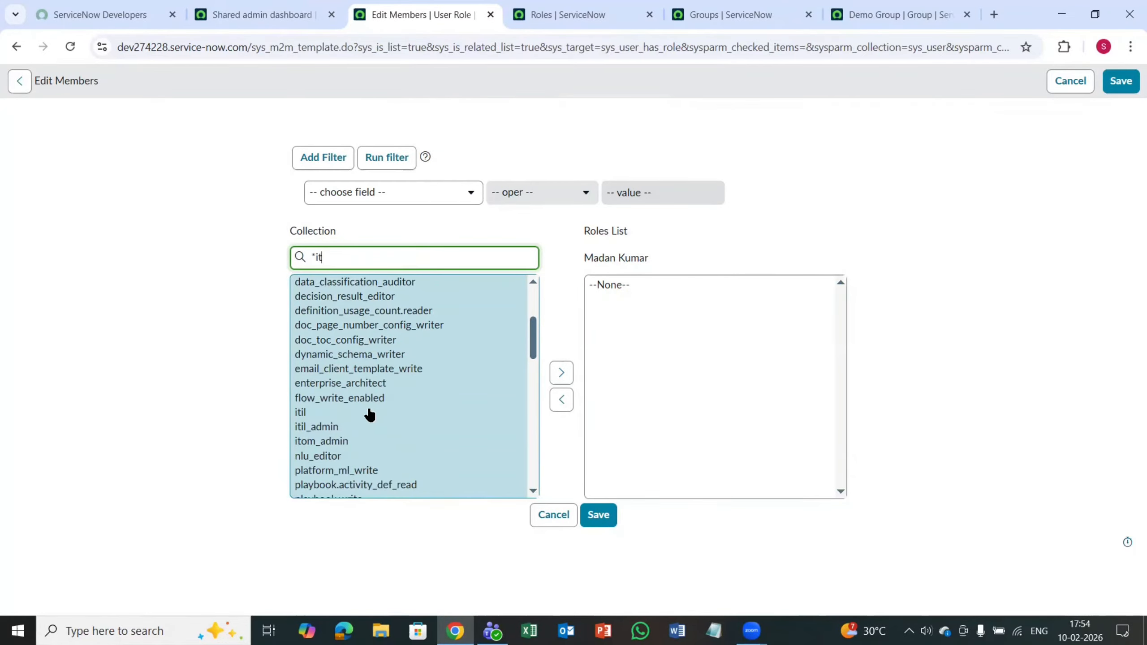
pyautogui.scroll(2, 369, 401)
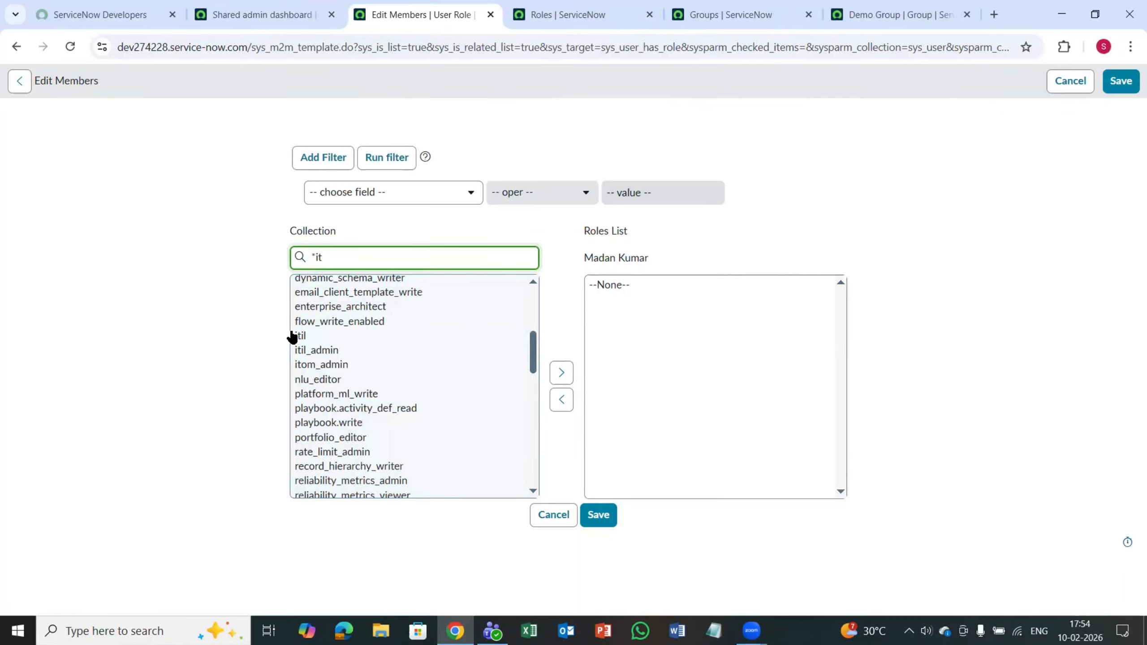
pyautogui.click(318, 339)
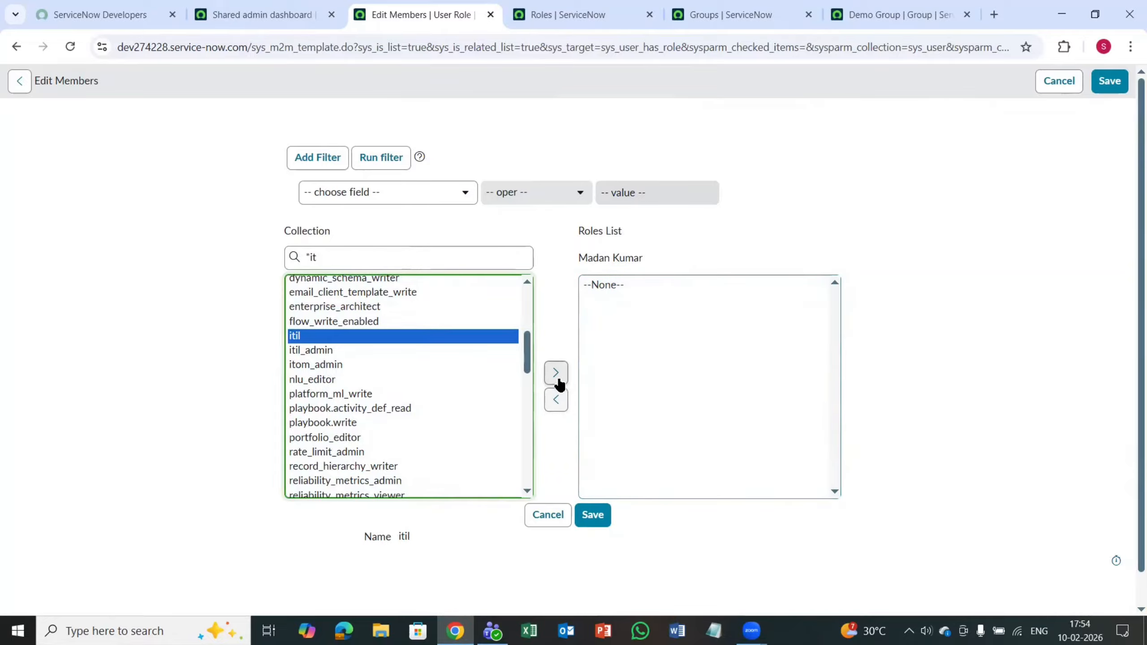
pyautogui.click(559, 381)
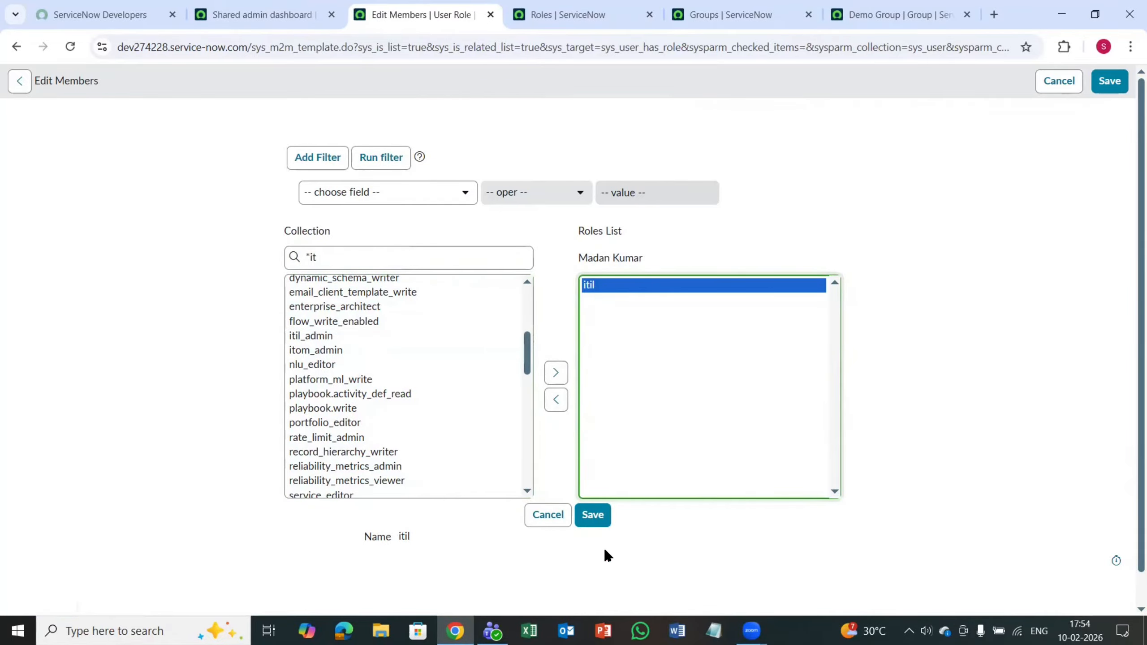
pyautogui.click(592, 516)
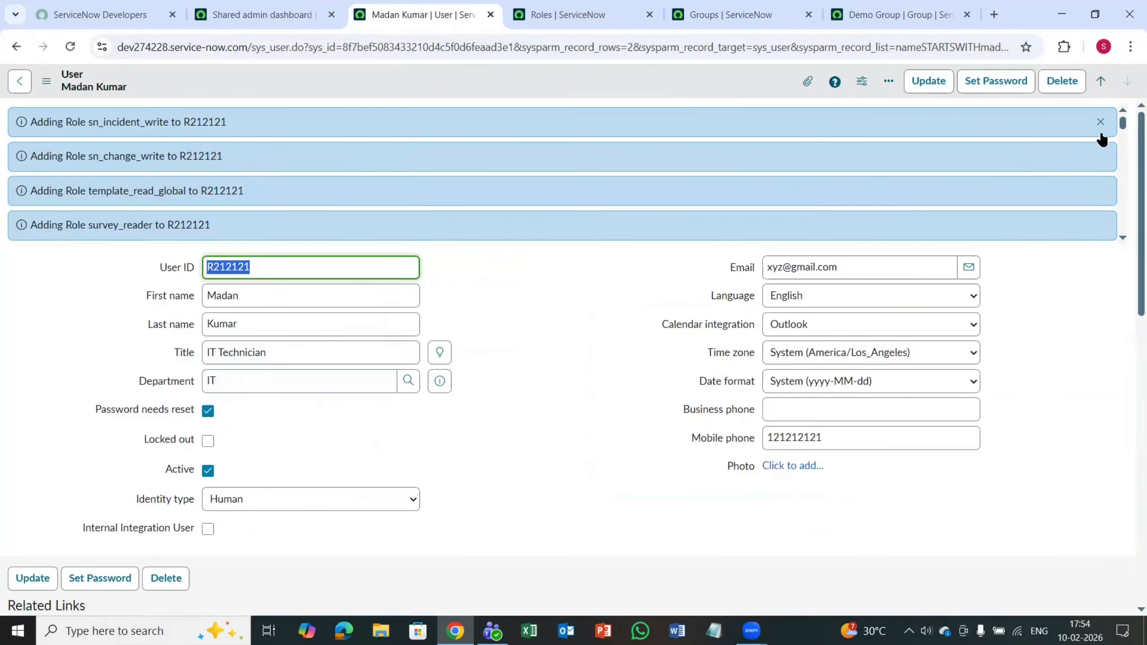
pyautogui.click(1100, 121)
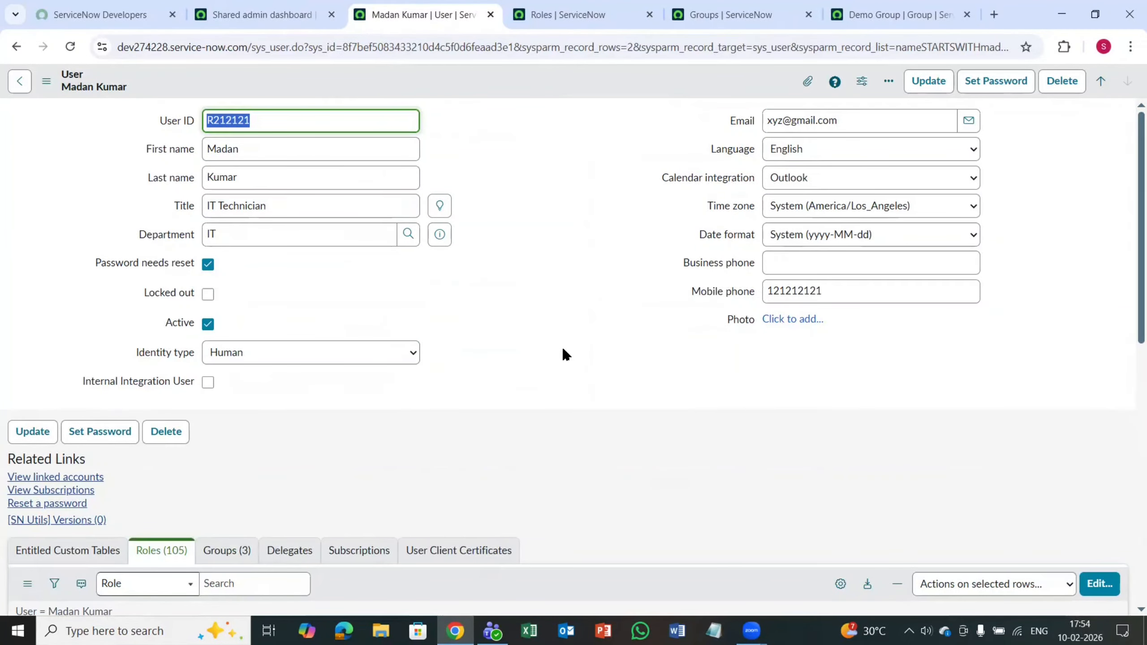
# Step: Examine the user's Roles related list, including the state, inherited and inheritance count of the assigned roles
pyautogui.scroll(-7, 461, 513)
pyautogui.scroll(7, 461, 513)
pyautogui.scroll(-8, 396, 409)
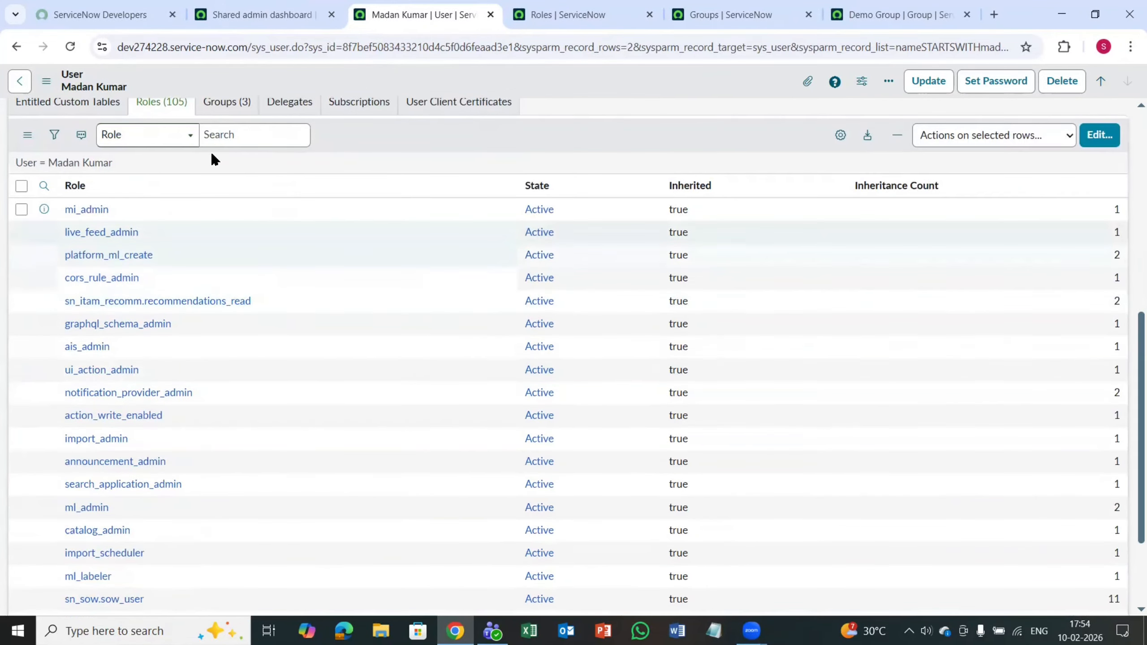
pyautogui.scroll(3, 303, 239)
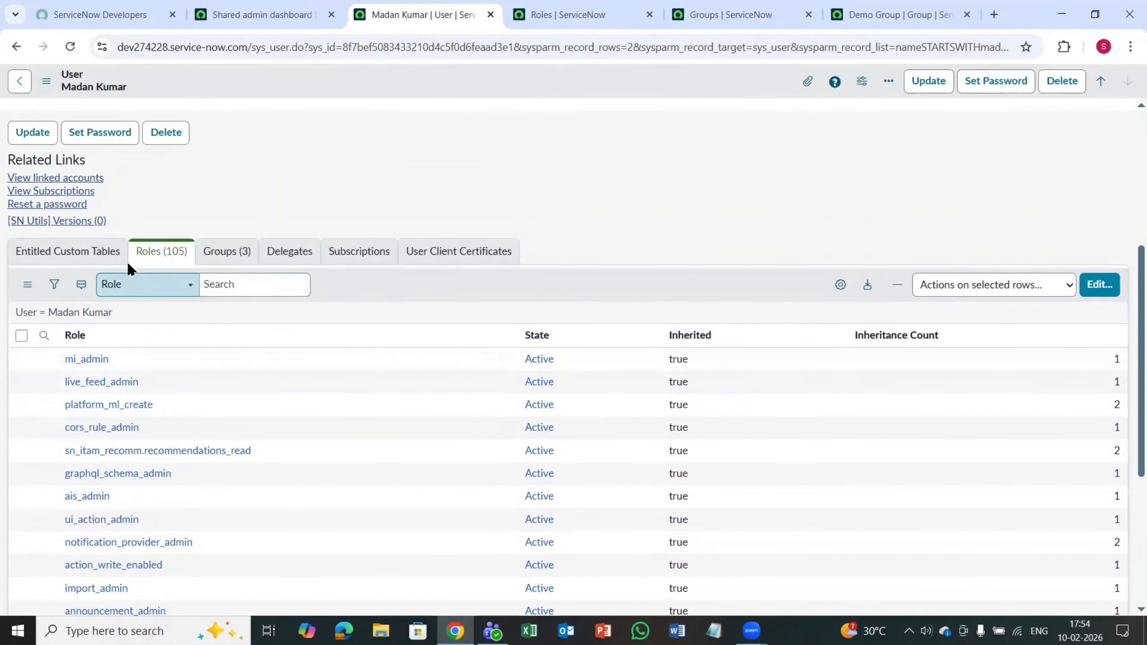
pyautogui.click(182, 258)
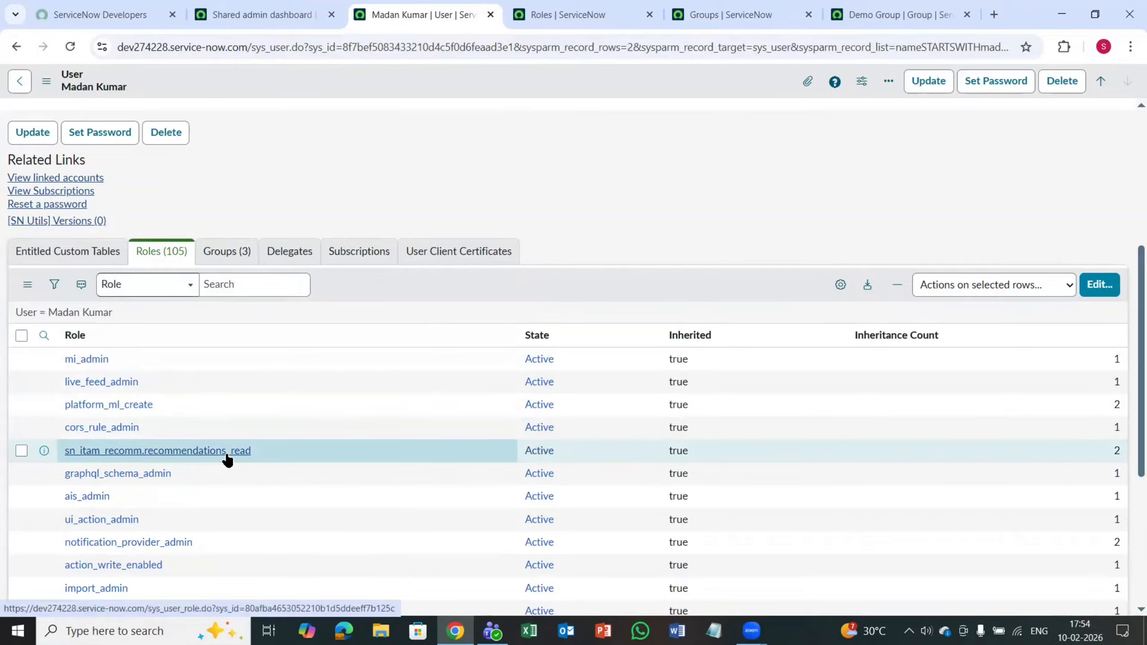
pyautogui.scroll(5, 228, 460)
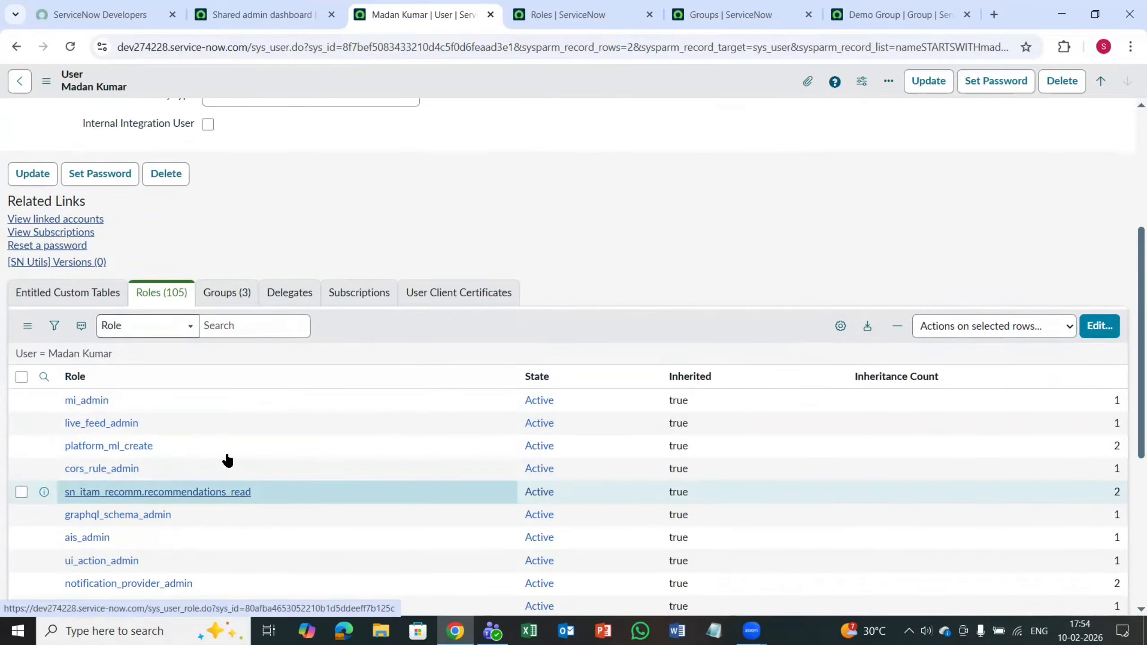
pyautogui.scroll(-6, 228, 460)
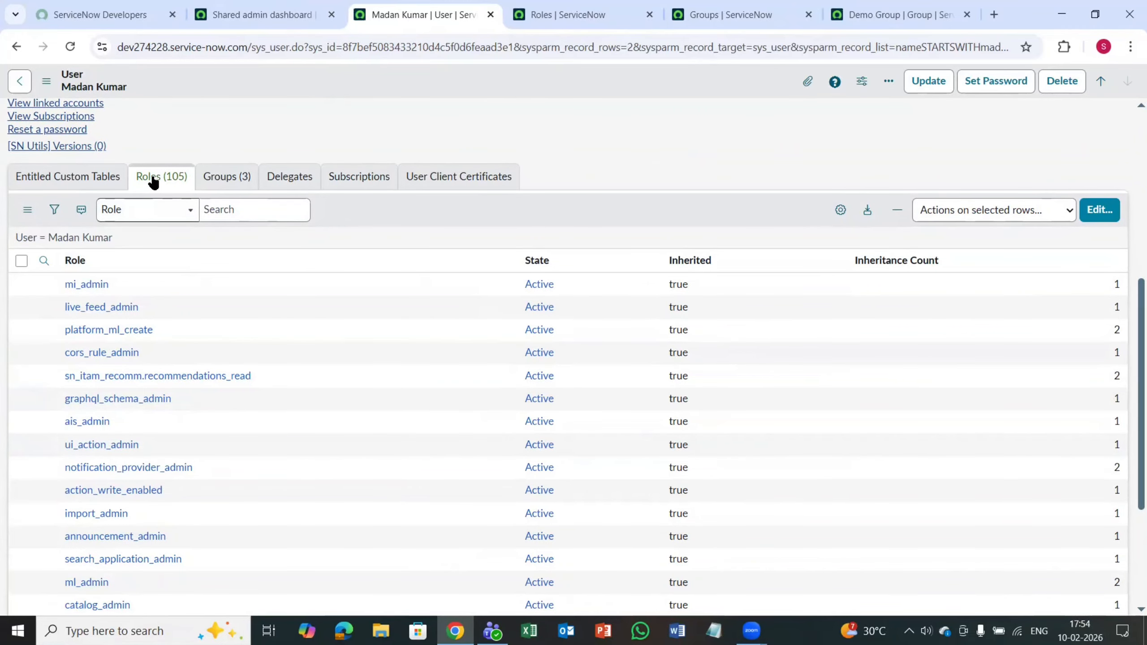
pyautogui.scroll(6, 179, 219)
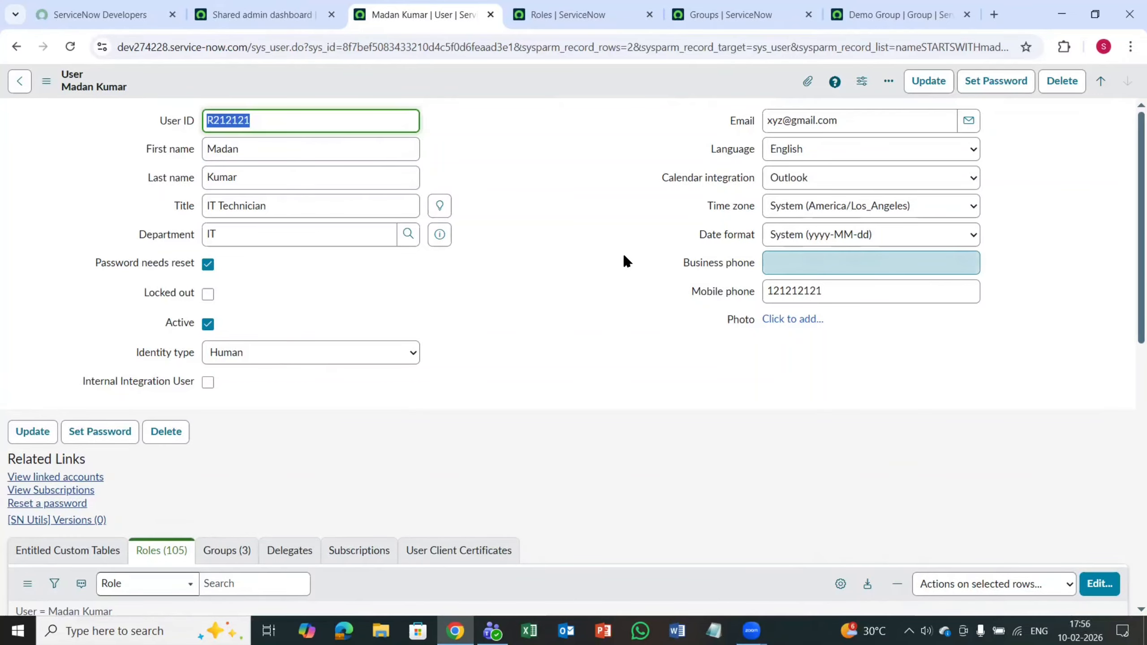
# Step: Close the user record page and look over the Roles list
pyautogui.click(490, 15)
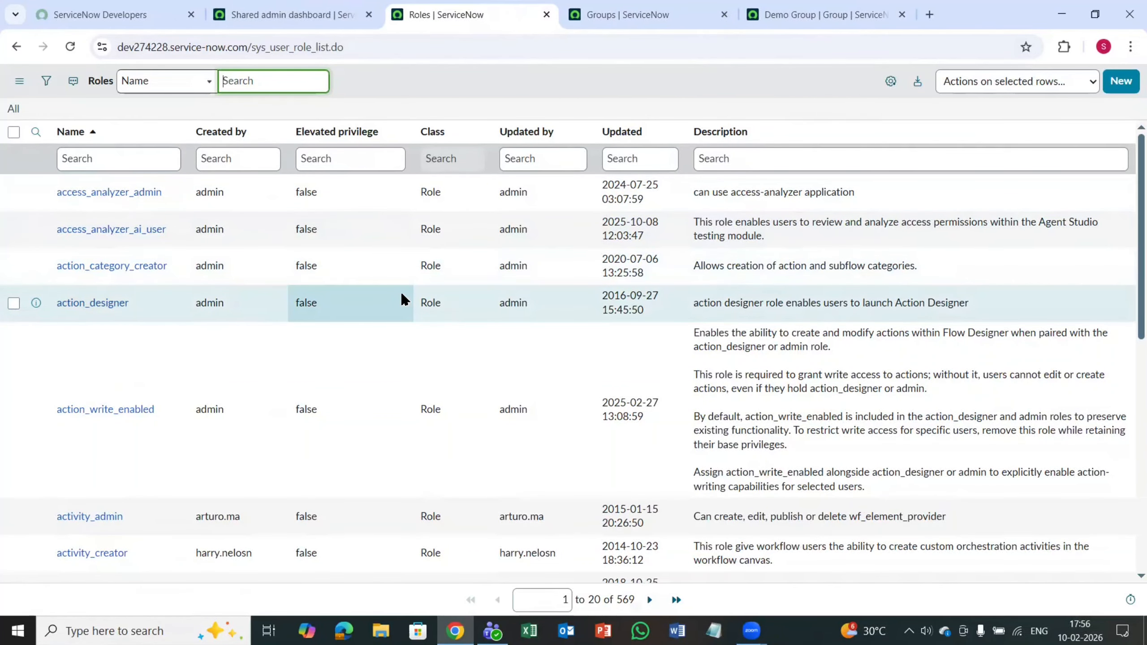
pyautogui.scroll(-5, 402, 299)
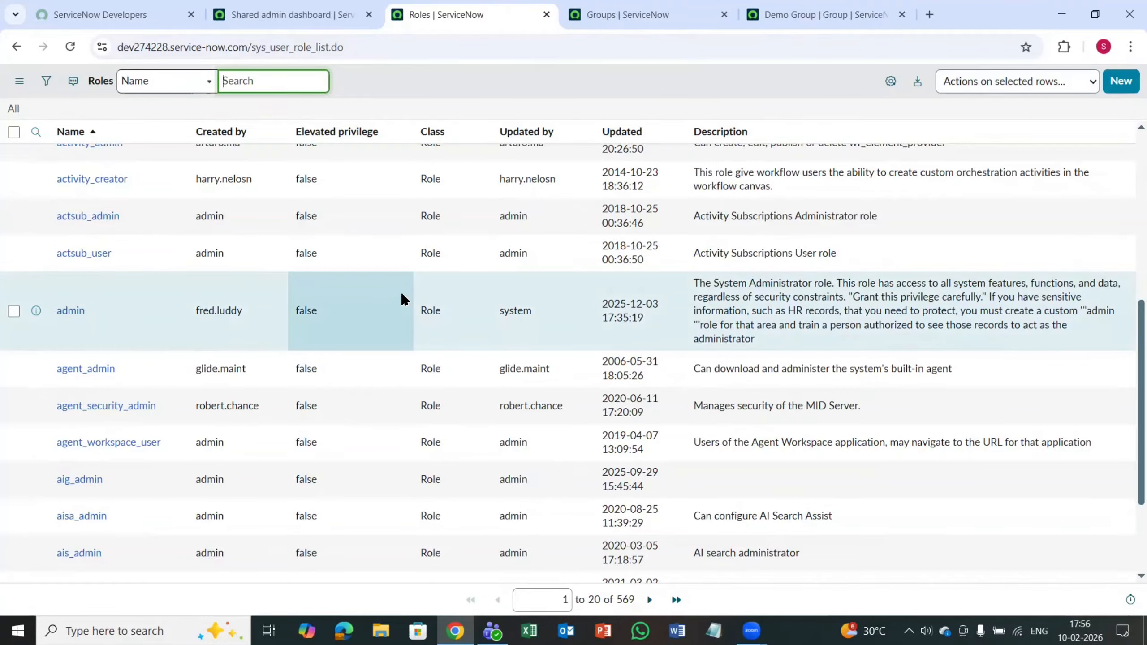
pyautogui.scroll(5, 407, 355)
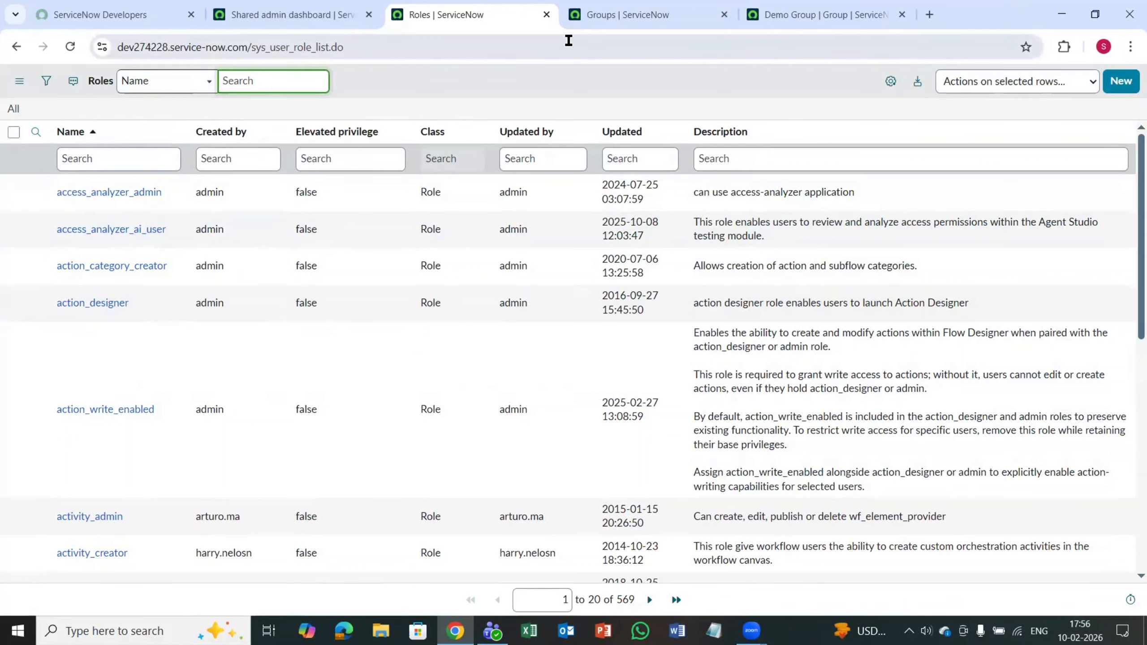
# Step: Switch to the Groups list and review its list options, including the available views and rows per page
pyautogui.click(618, 21)
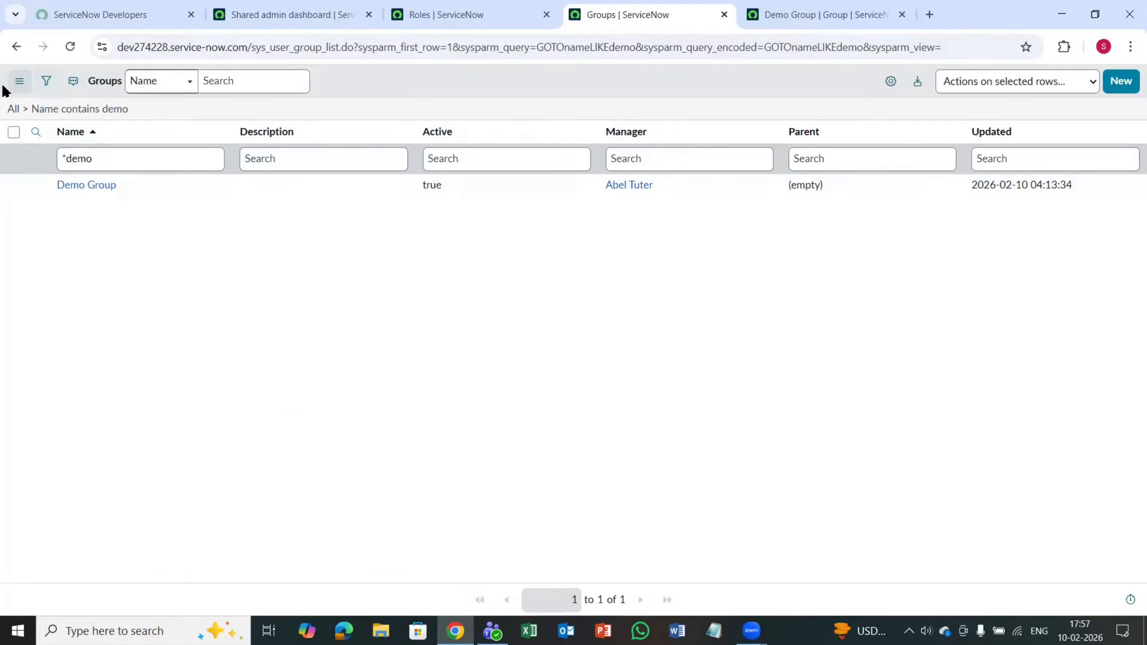
pyautogui.click(21, 83)
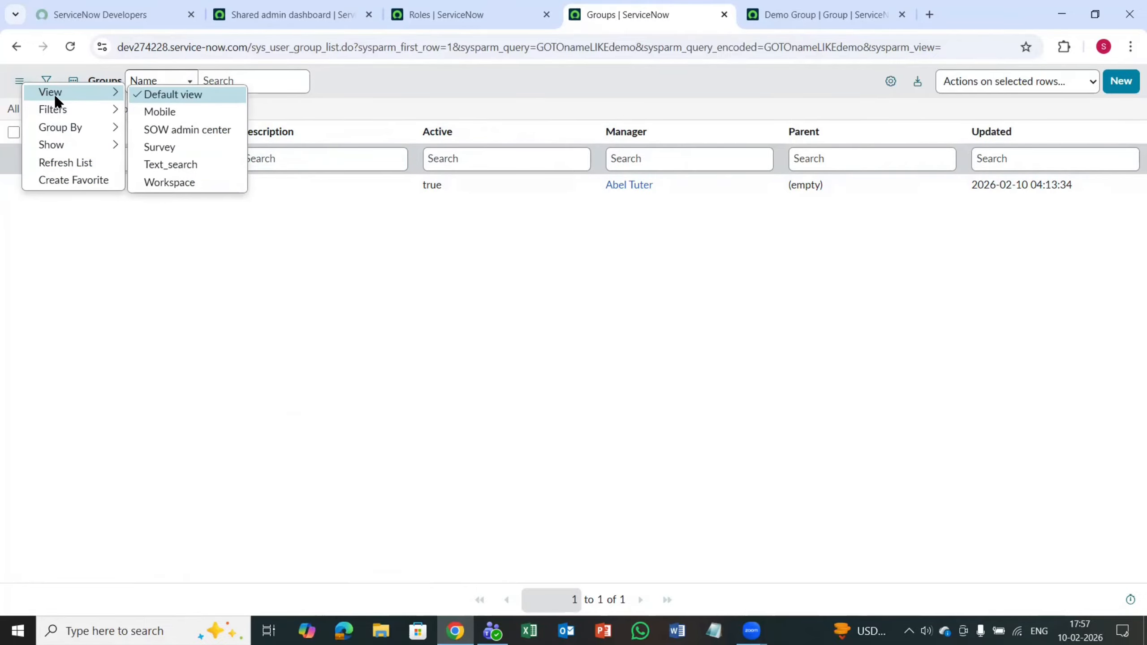
pyautogui.moveTo(80, 135)
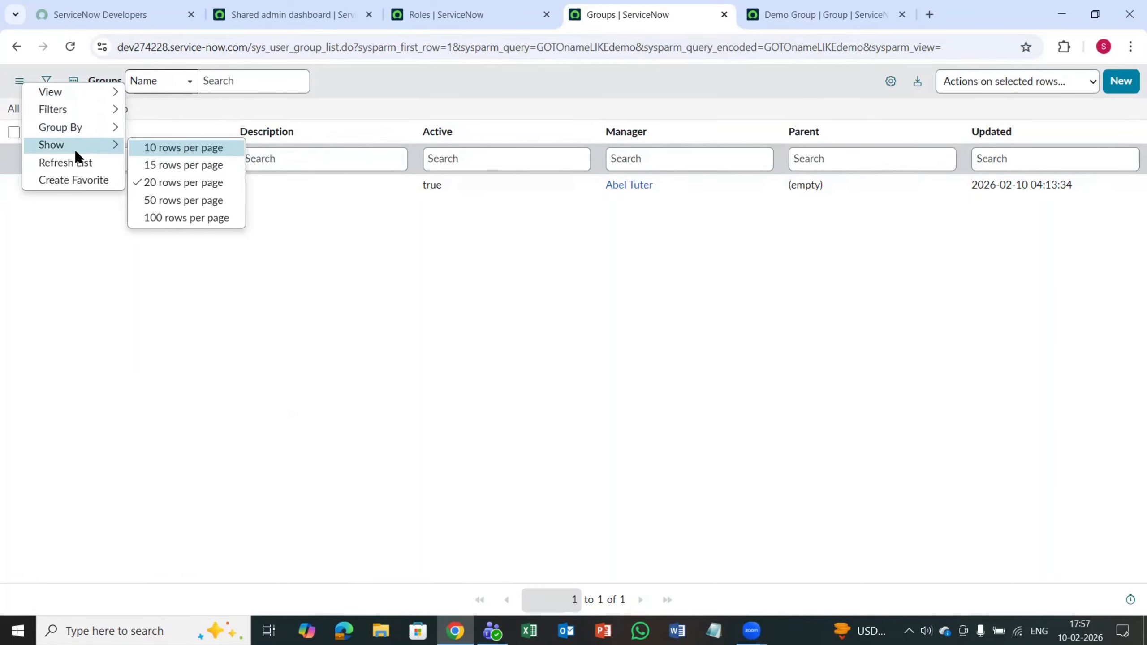
pyautogui.press('Escape')
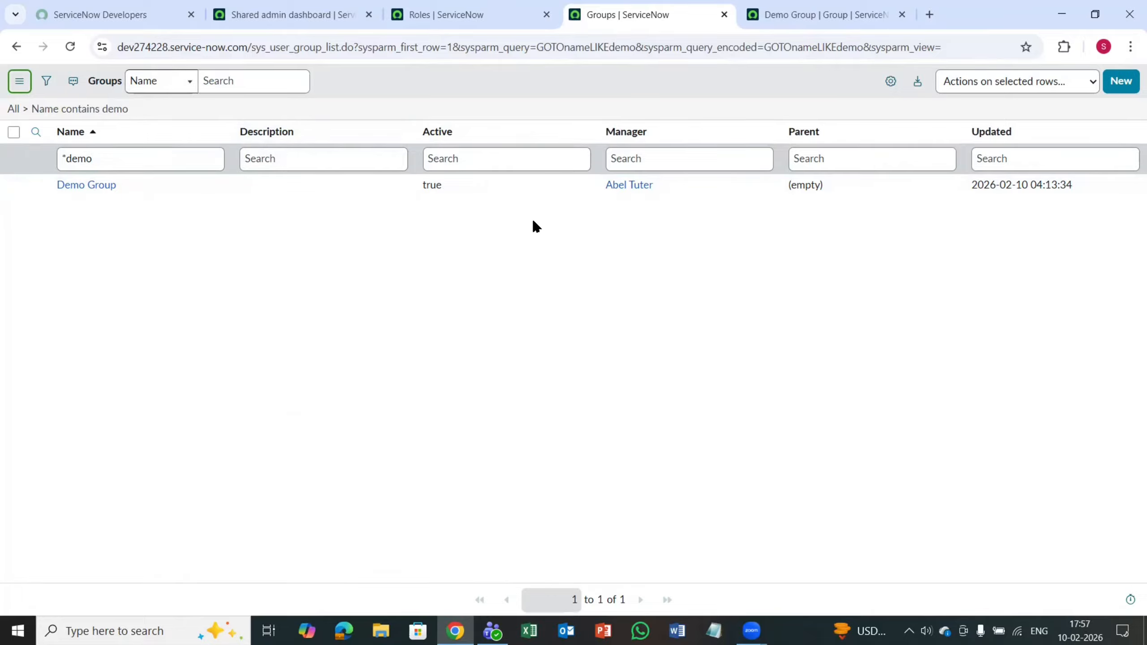
# Step: Open the Demo Group record and review its form options, including Configure, Export and History
pyautogui.click(89, 186)
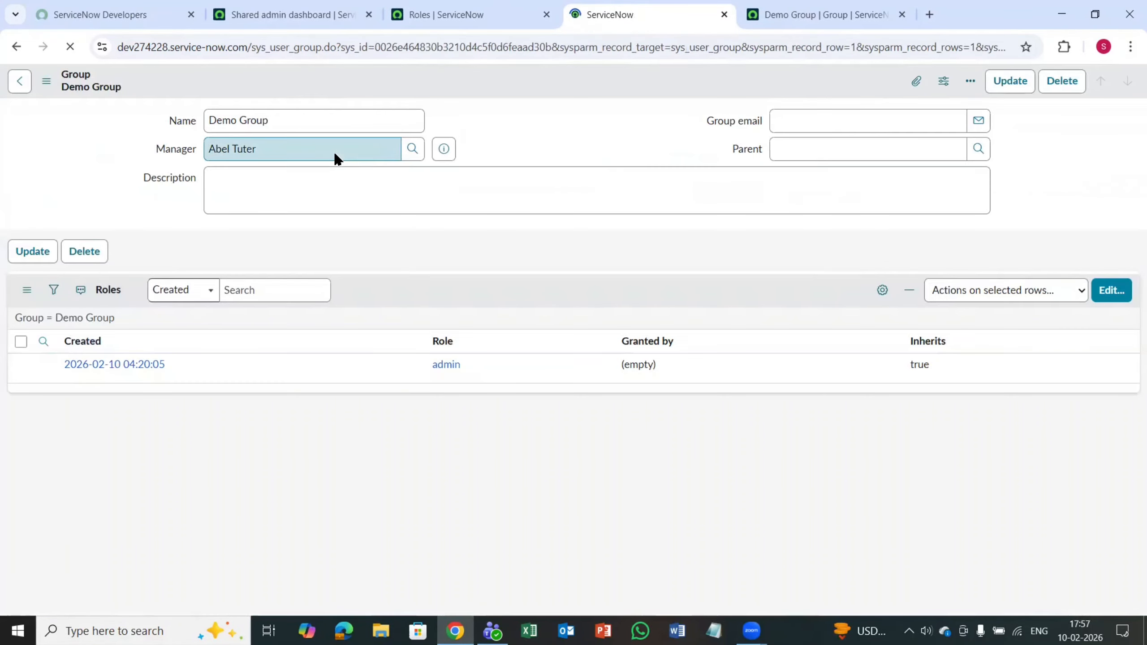
pyautogui.rightClick(461, 82)
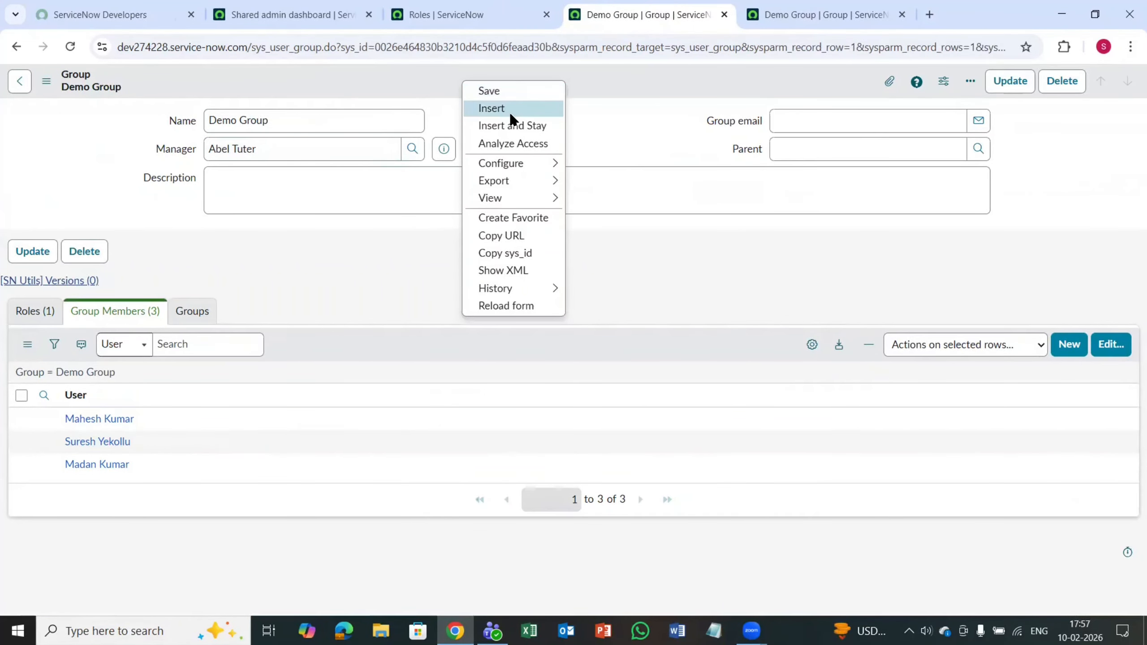
pyautogui.moveTo(524, 163)
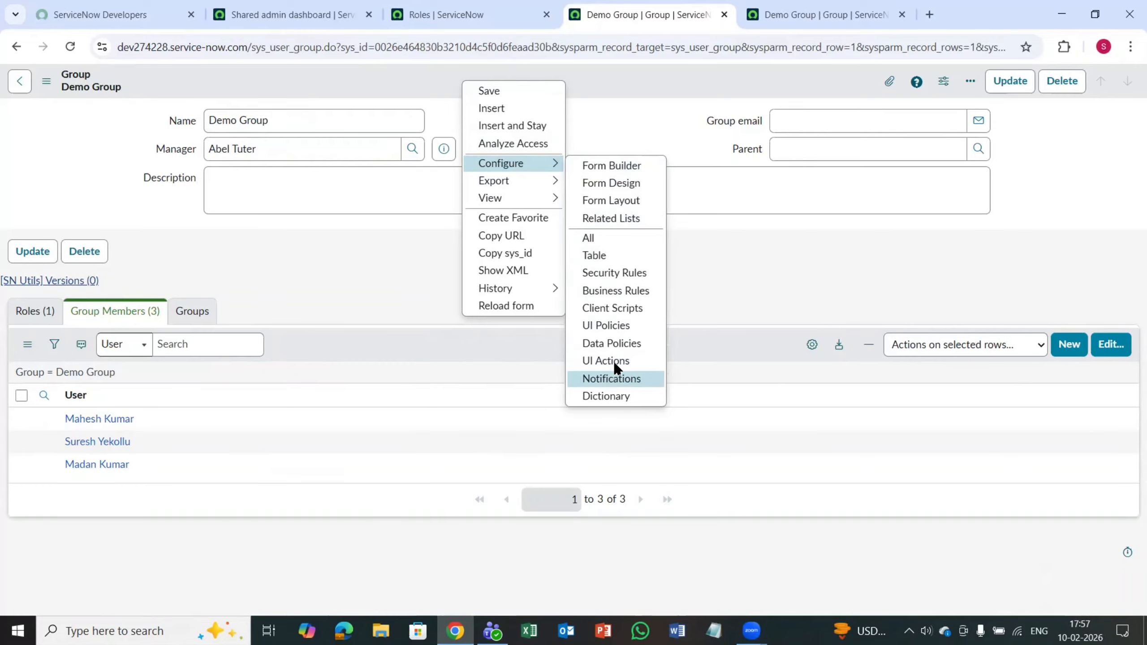
pyautogui.moveTo(511, 182)
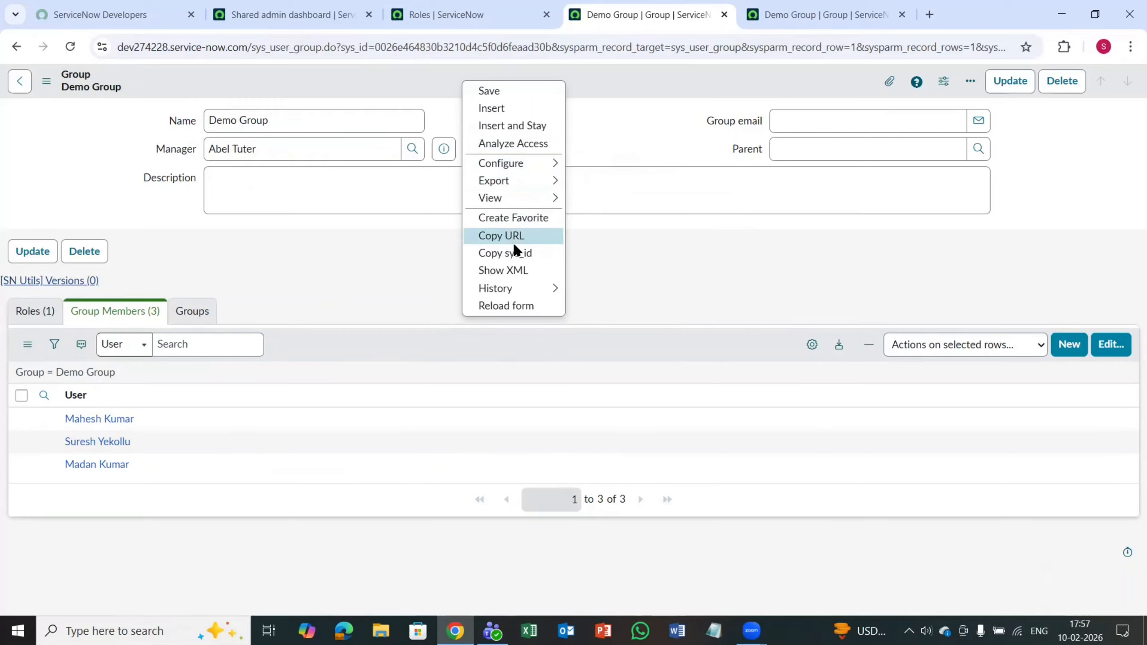
pyautogui.moveTo(516, 289)
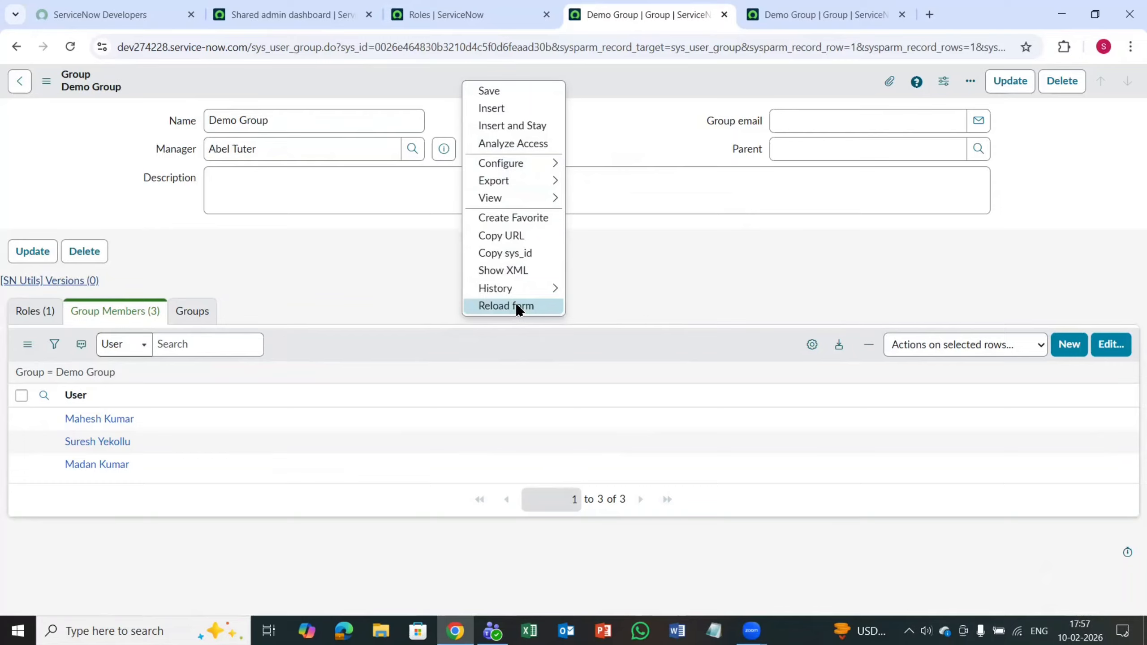
pyautogui.click(320, 268)
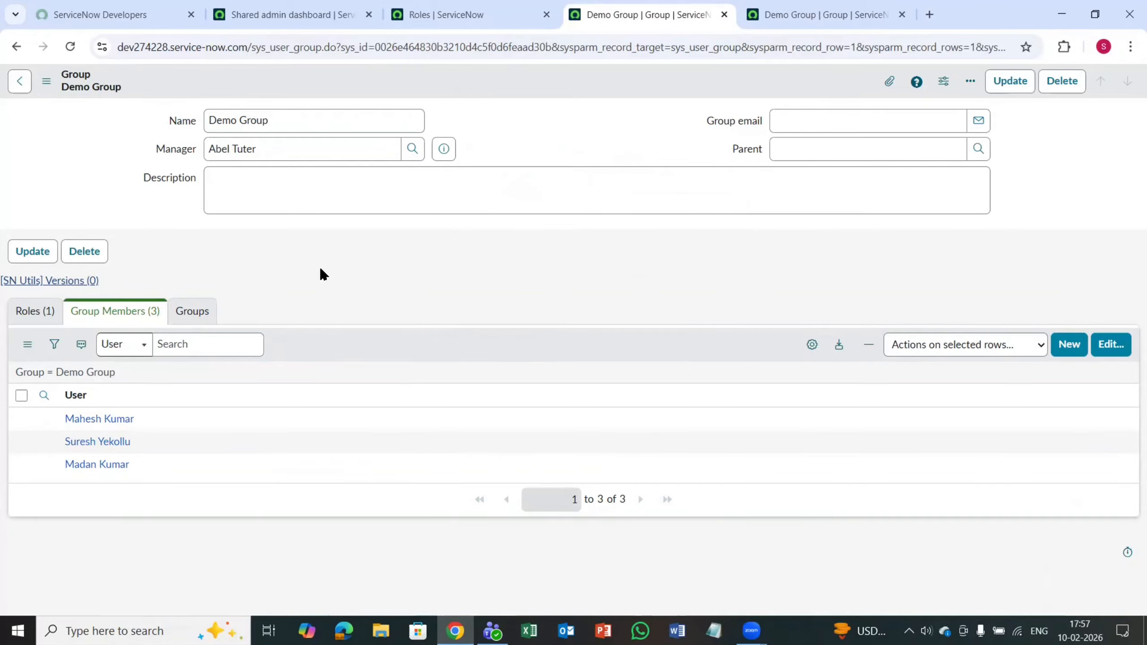
# Step: Return to the open Roles list page
pyautogui.click(475, 25)
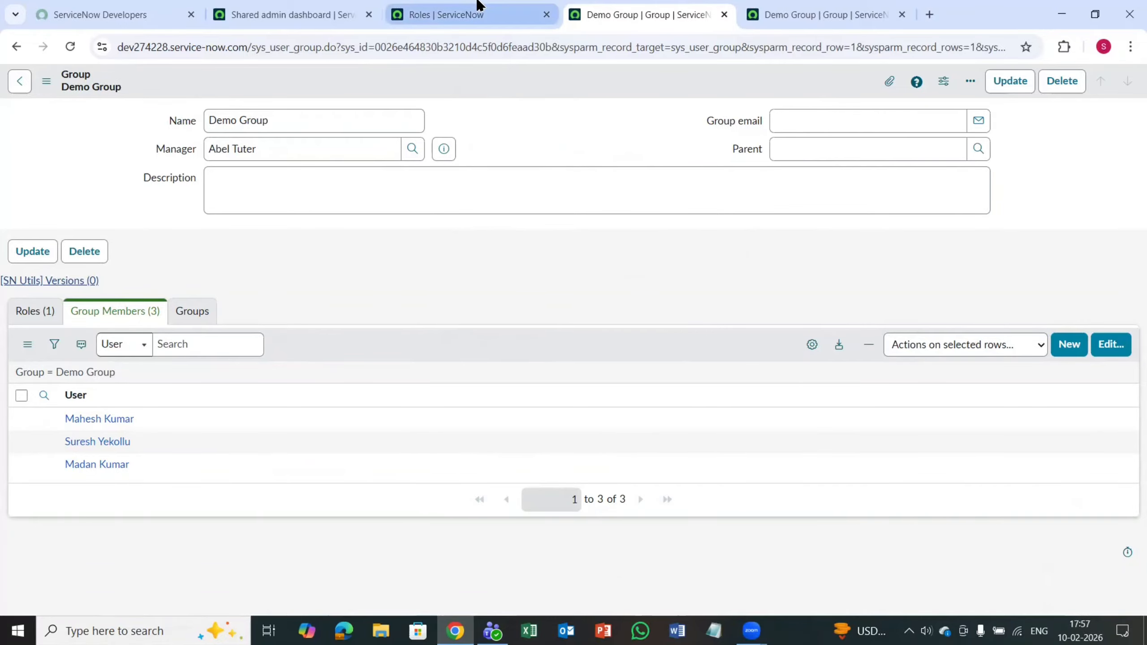